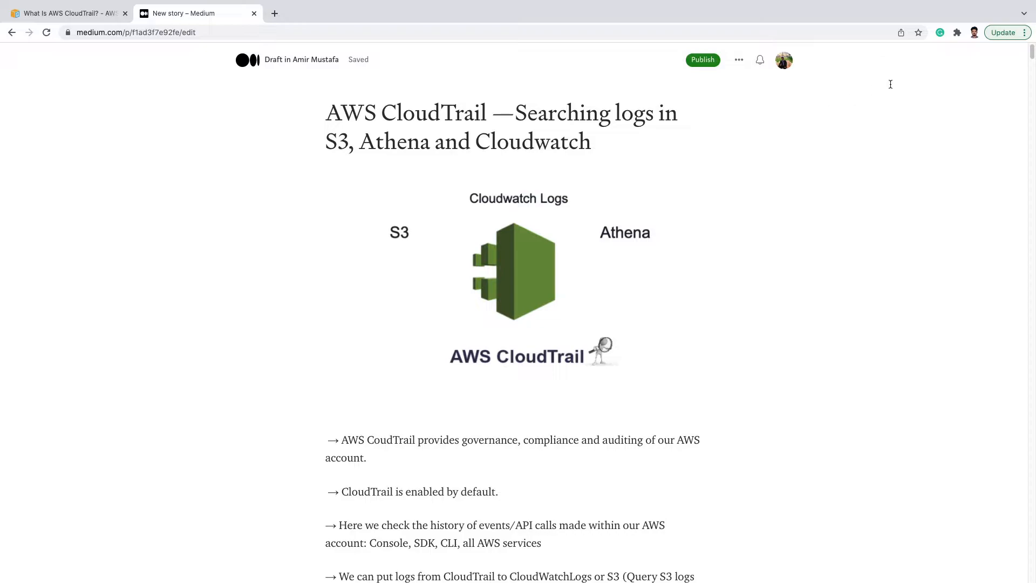
# Read through the CloudTrail article's event type definitions and its list of hands-on steps.
pyautogui.moveTo(1032, 52); pyautogui.dragTo(1032, 84)
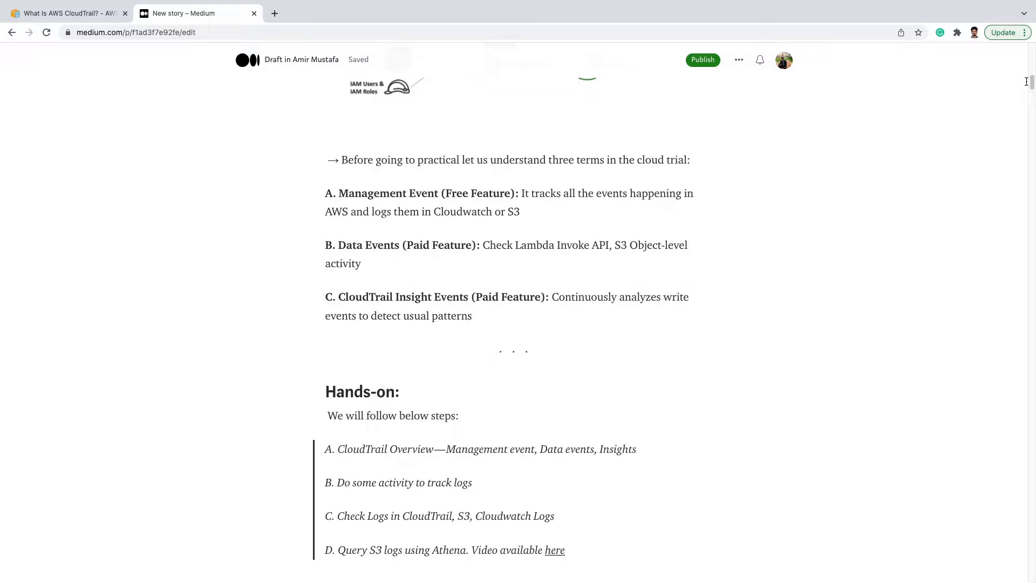
pyautogui.moveTo(1033, 85)
pyautogui.mouseDown()
pyautogui.moveTo(1032, 65)
pyautogui.moveTo(1033, 95)
pyautogui.mouseUp()
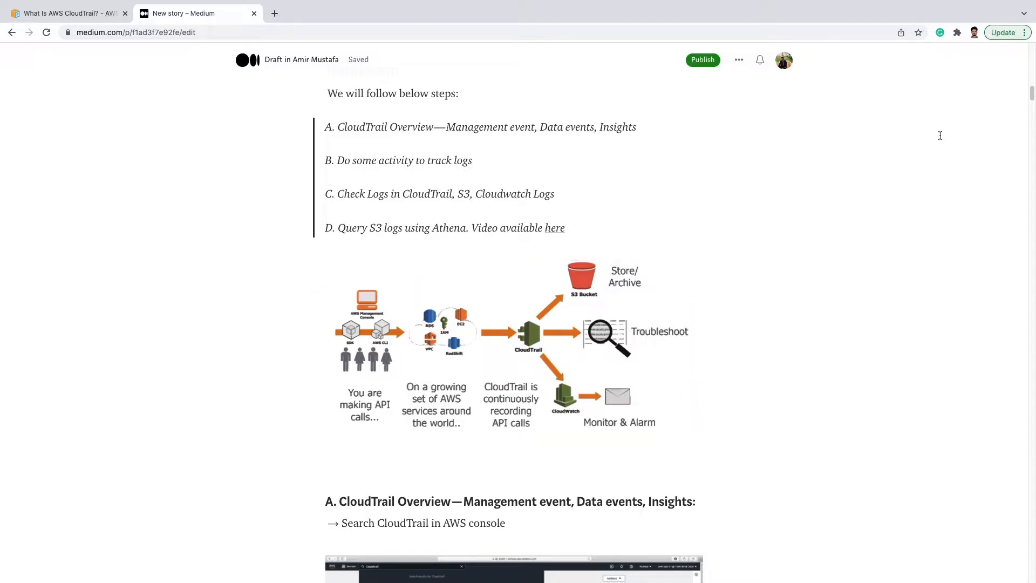
pyautogui.moveTo(1029, 92); pyautogui.dragTo(1032, 90)
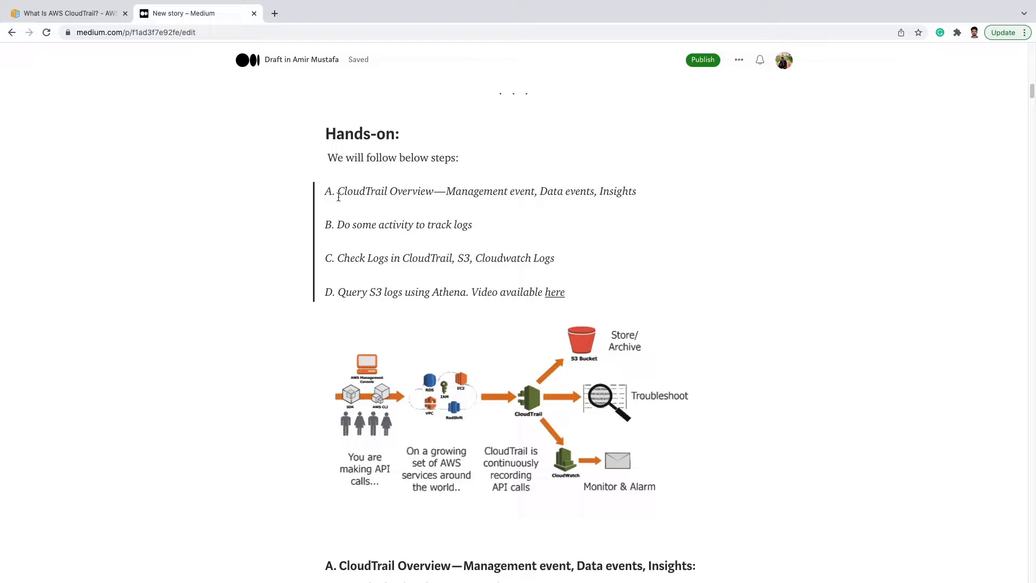
pyautogui.moveTo(335, 192); pyautogui.dragTo(437, 192)
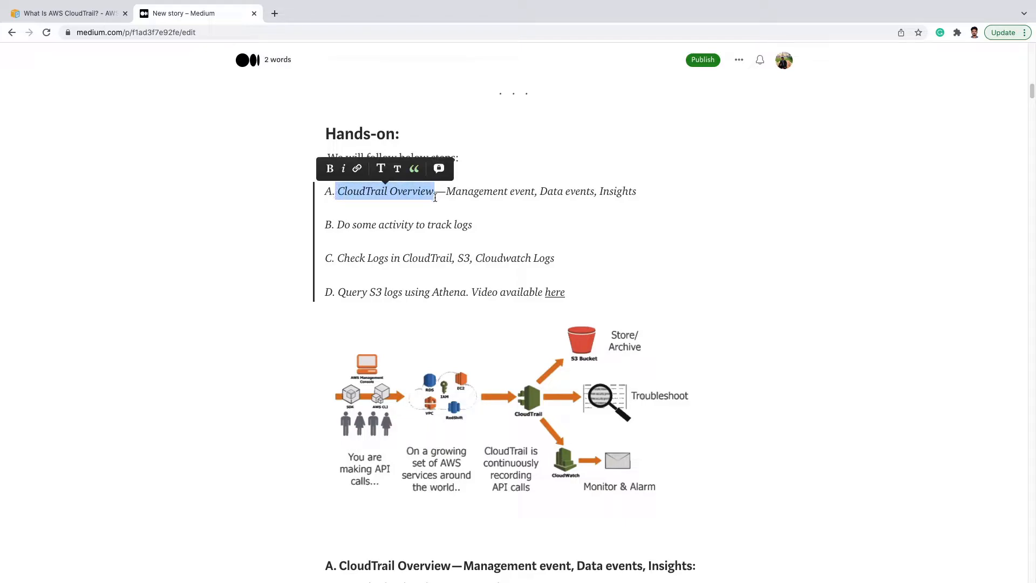
pyautogui.click(404, 223)
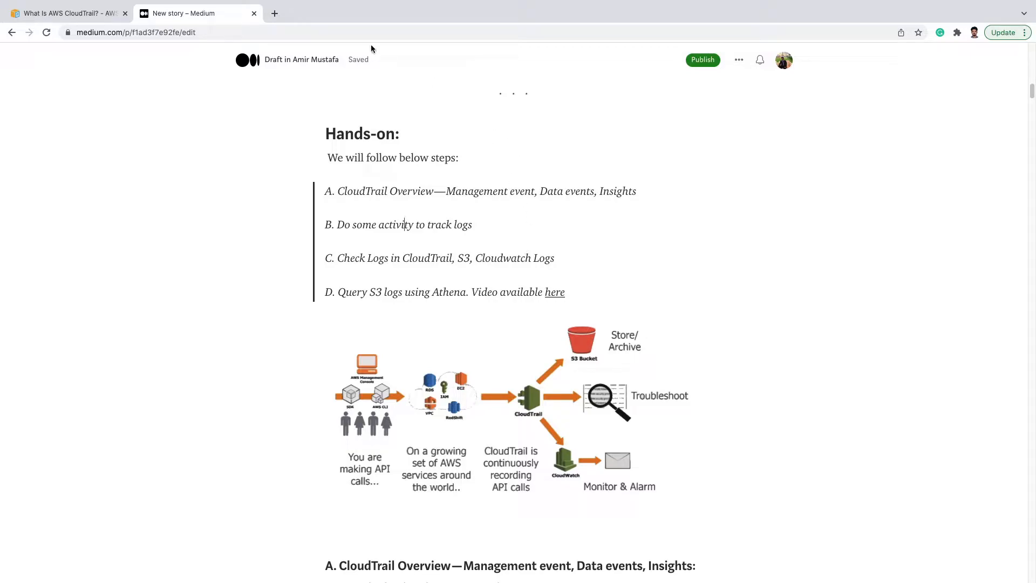
# Switch to the AWS console and open the CloudTrail service from the cloudtrail search results.
pyautogui.press('super+Tab')
pyautogui.press('super+Tab')
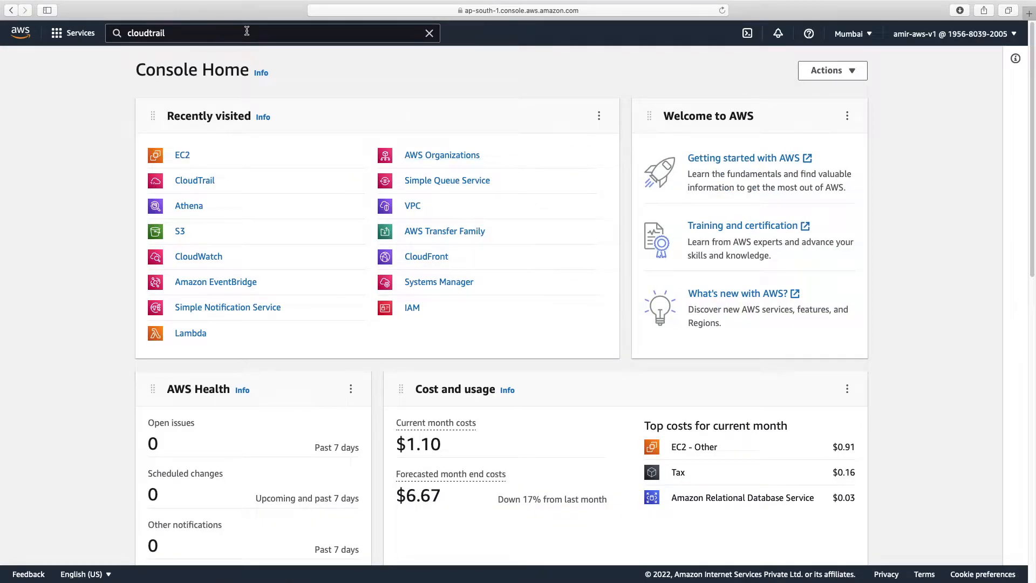
pyautogui.click(265, 34)
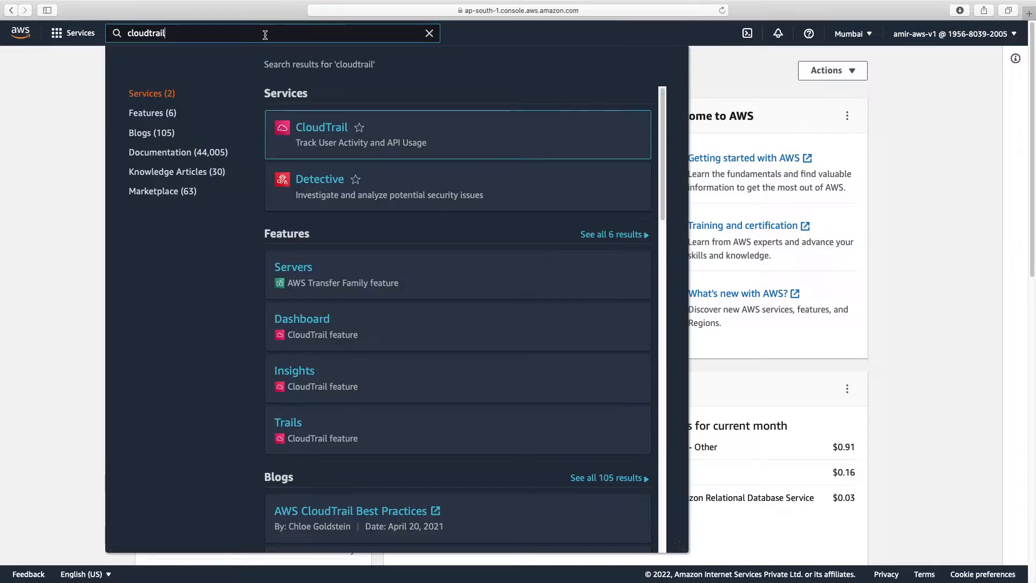
pyautogui.moveTo(311, 132)
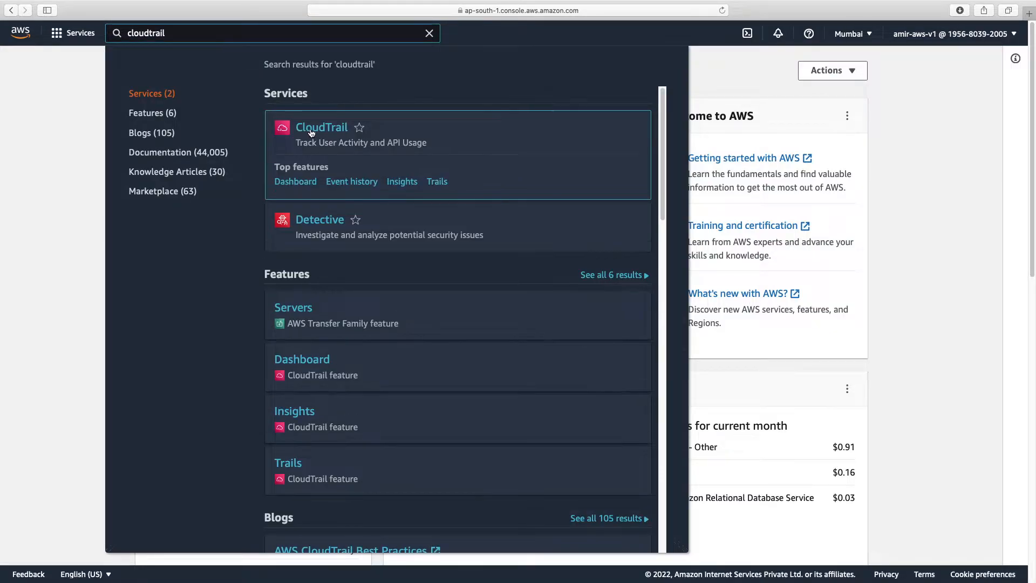
pyautogui.click(311, 132)
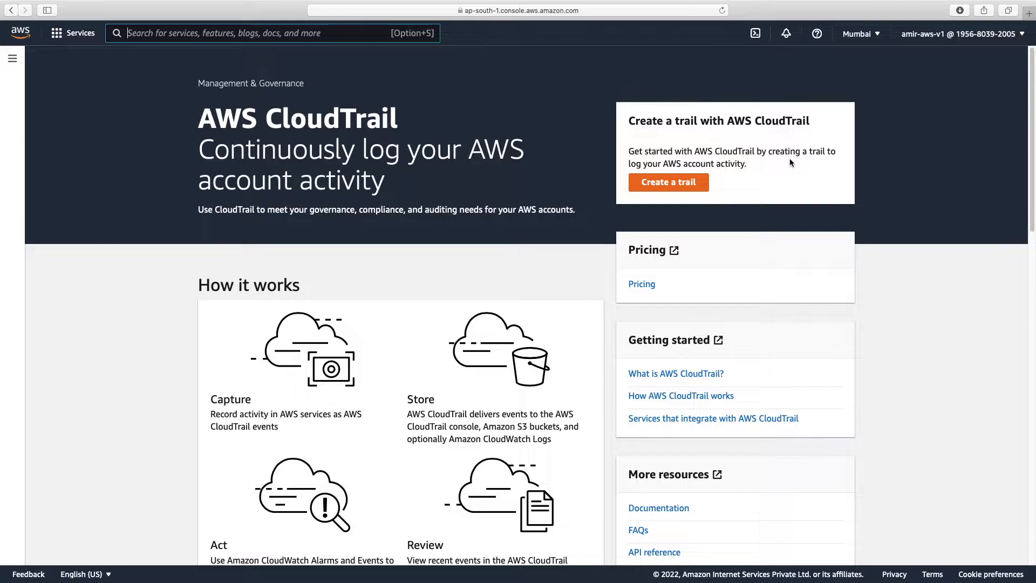
# Look over the quick trail creation form and the CloudTrail overview page.
pyautogui.click(679, 191)
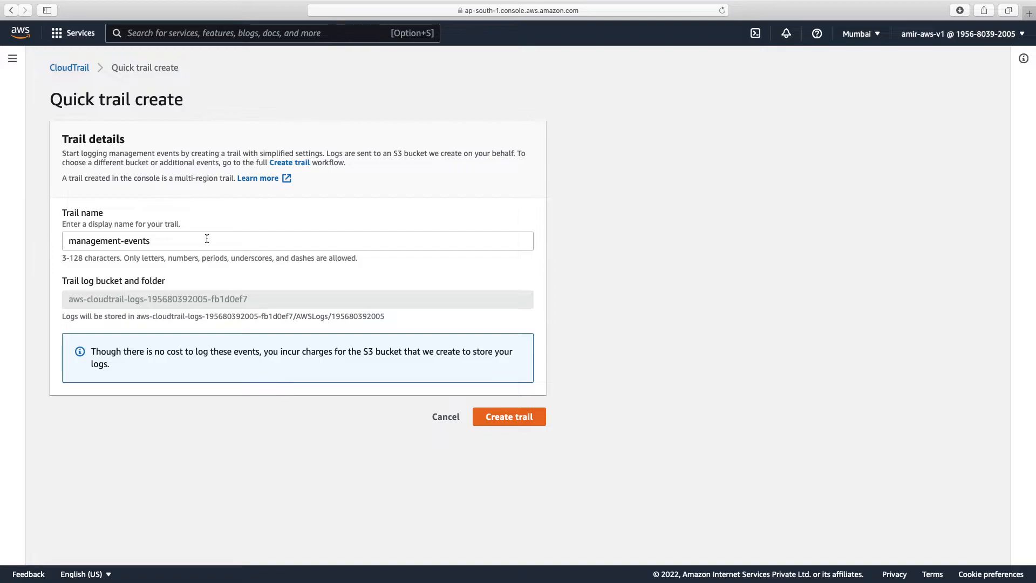
pyautogui.click(76, 67)
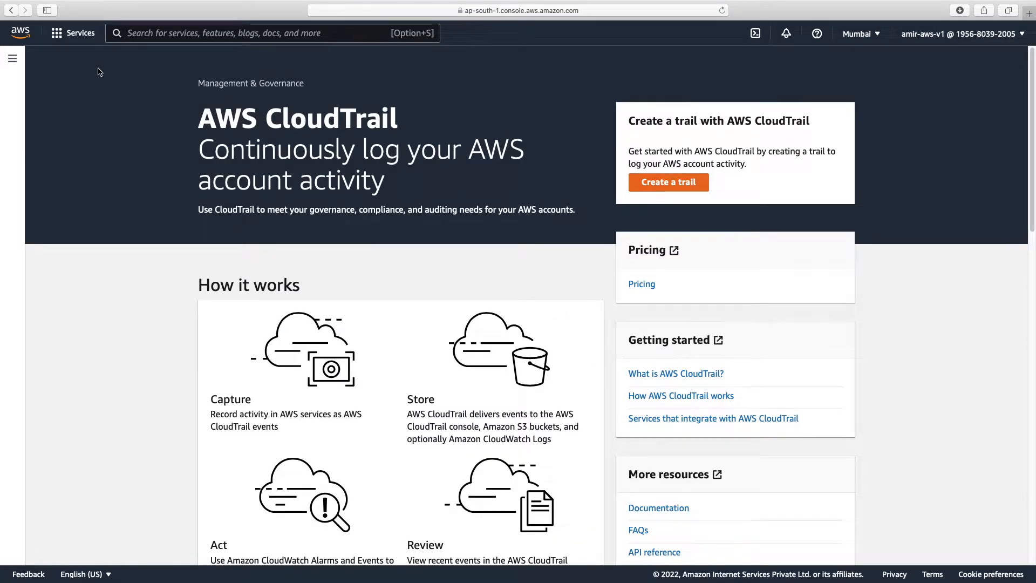
pyautogui.scroll(-15, 823, 167)
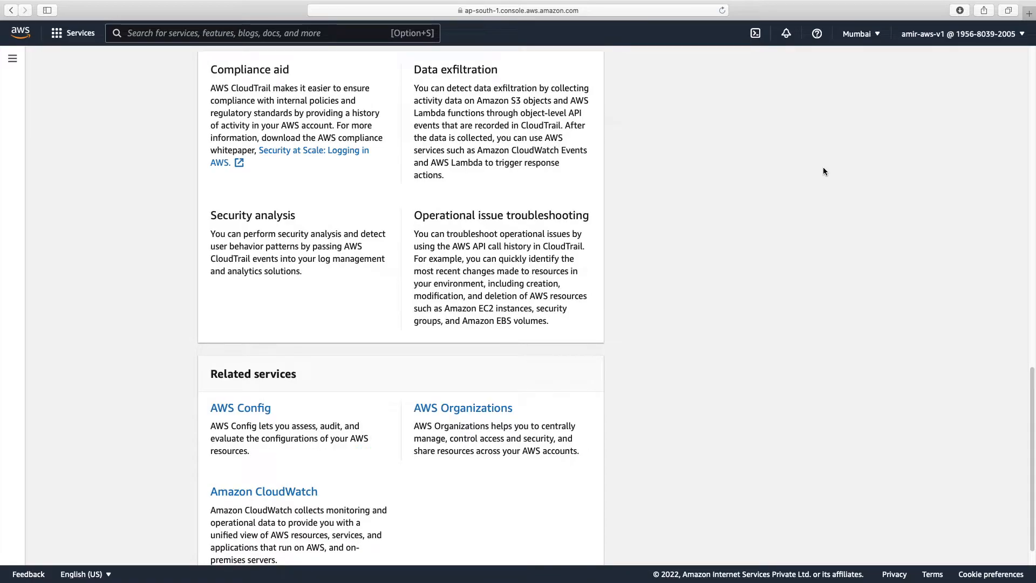
pyautogui.scroll(10, 824, 171)
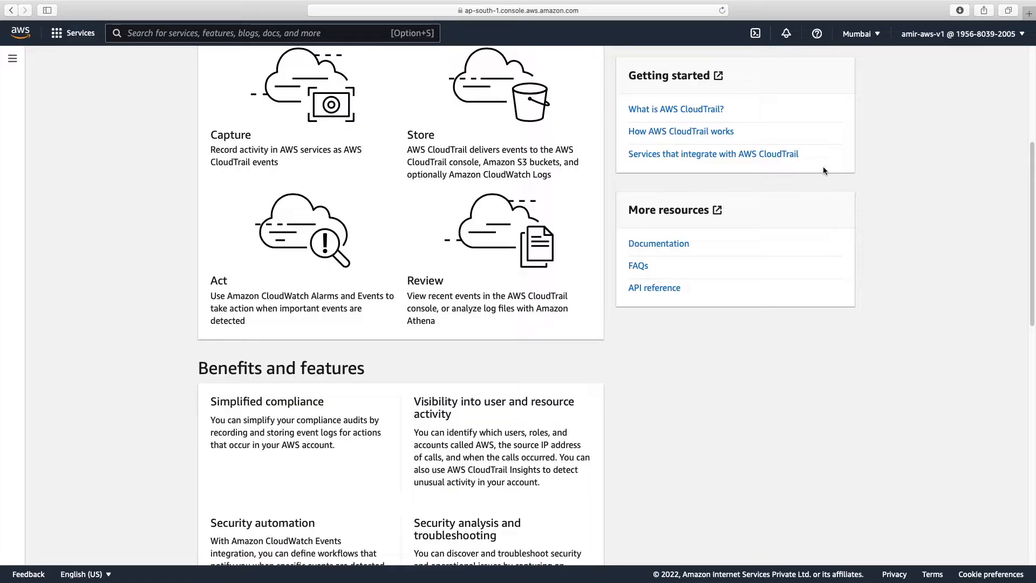
# Create a quick trail, keeping the default name management-events and the proposed log bucket.
pyautogui.scroll(5, 824, 170)
pyautogui.click(672, 113)
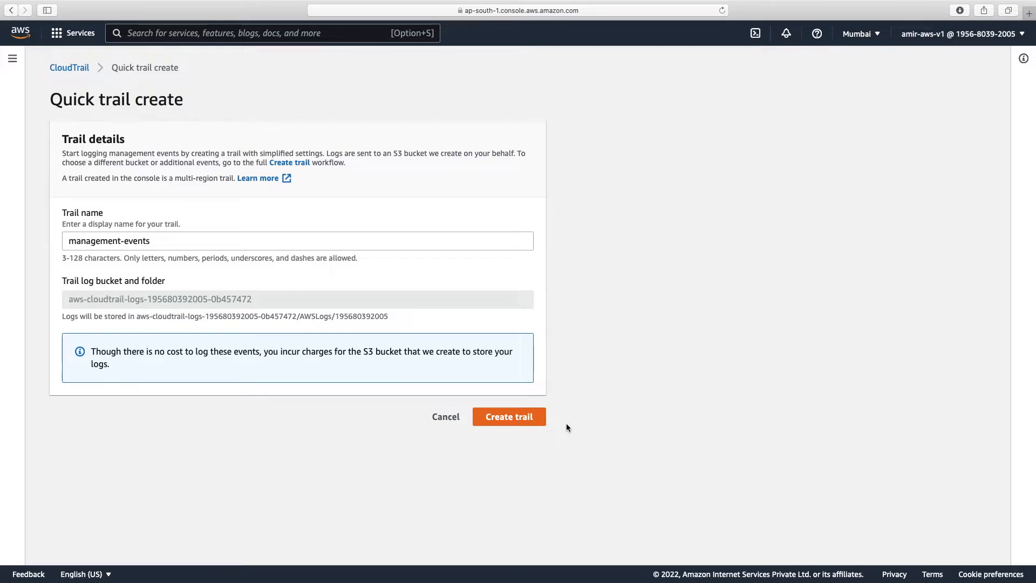
pyautogui.click(521, 418)
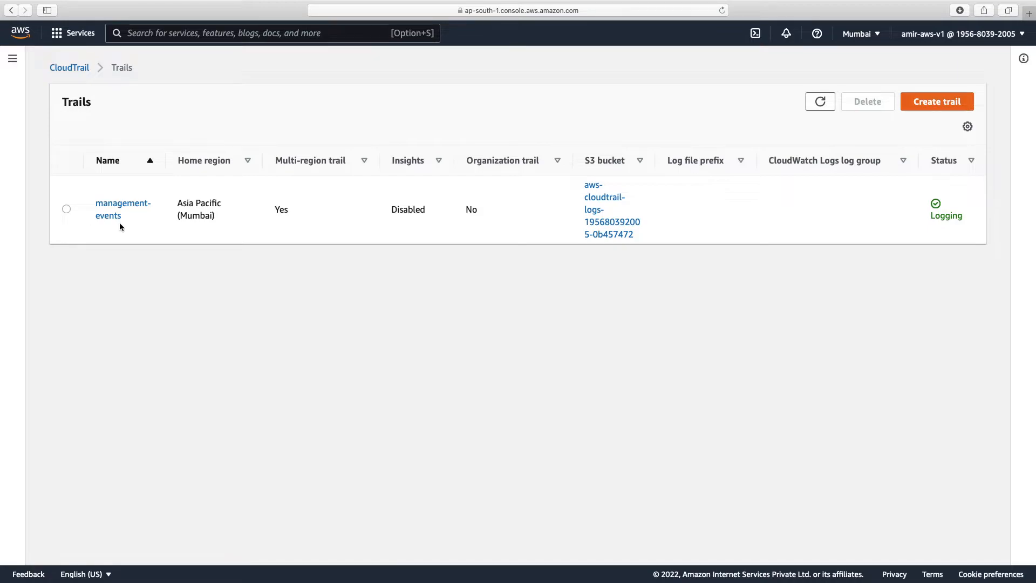
# Start creating another trail and name it "feb-2022-" followed by the owner's first name.
pyautogui.click(930, 104)
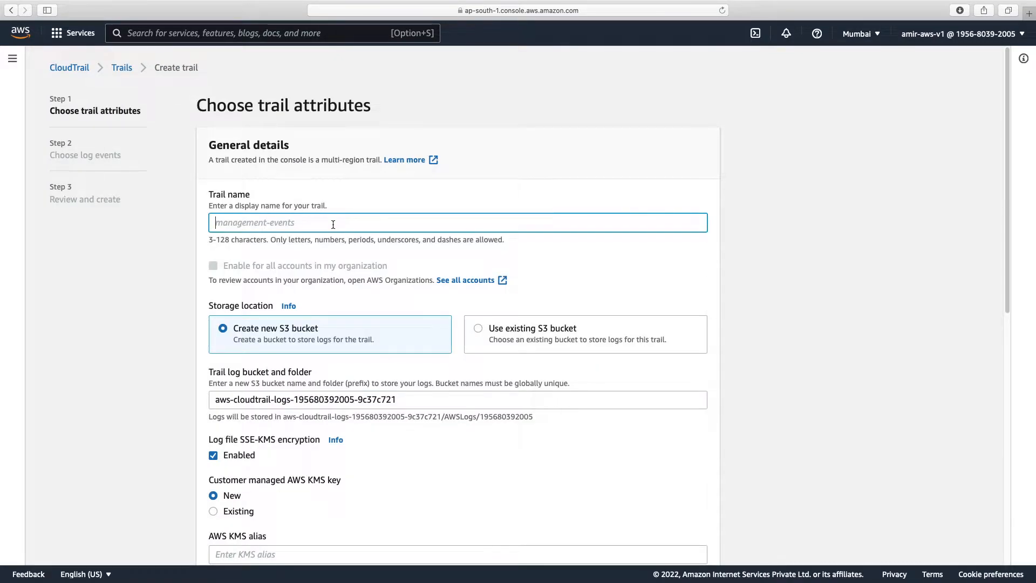
pyautogui.write('feb-2')
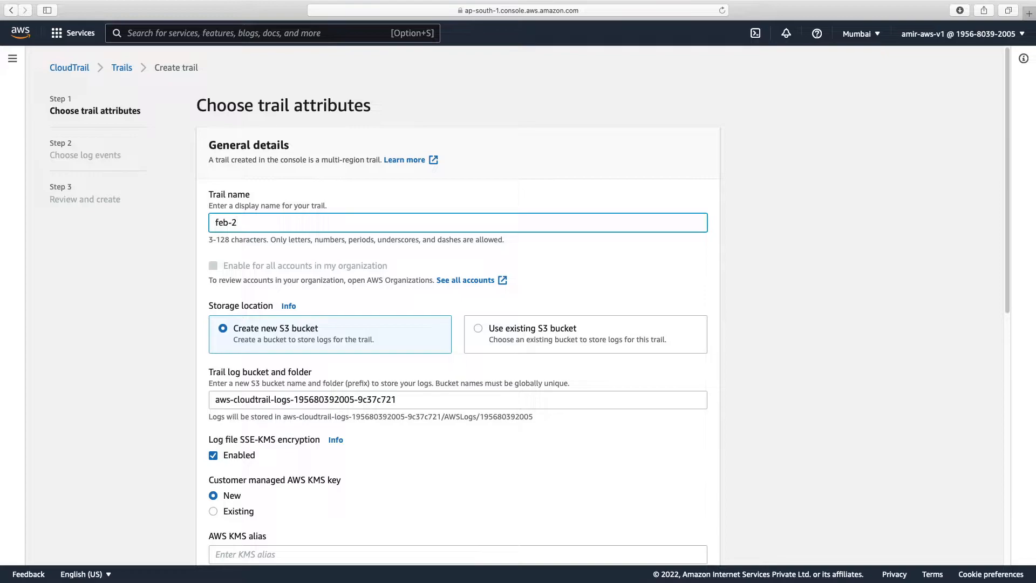
pyautogui.write('022-amir')
pyautogui.click(735, 205)
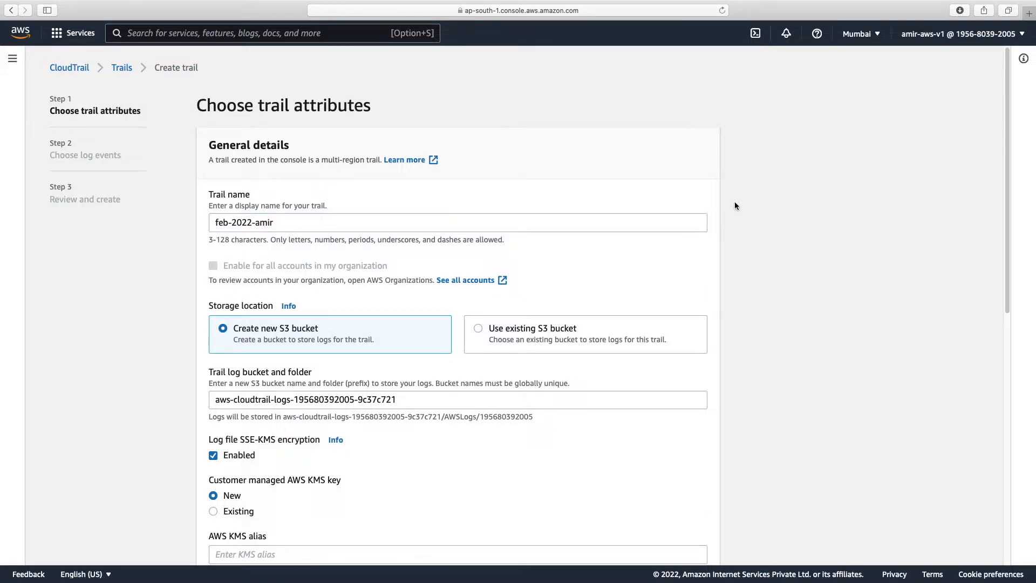
# Examine the new trail's storage location, log bucket name, encryption and optional CloudWatch Logs settings.
pyautogui.scroll(-1, 381, 273)
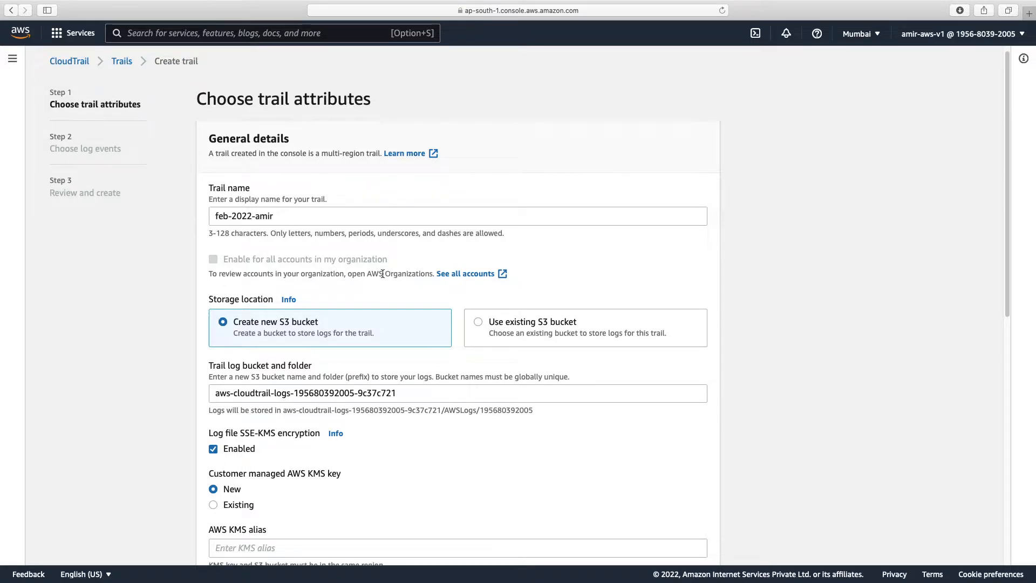
pyautogui.scroll(-1, 383, 274)
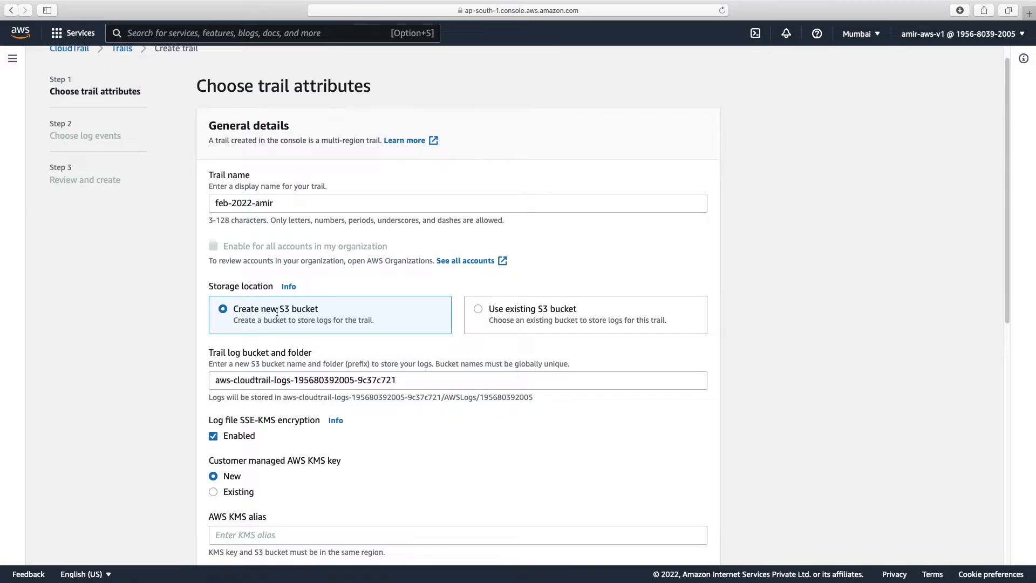
pyautogui.moveTo(277, 310); pyautogui.dragTo(335, 308)
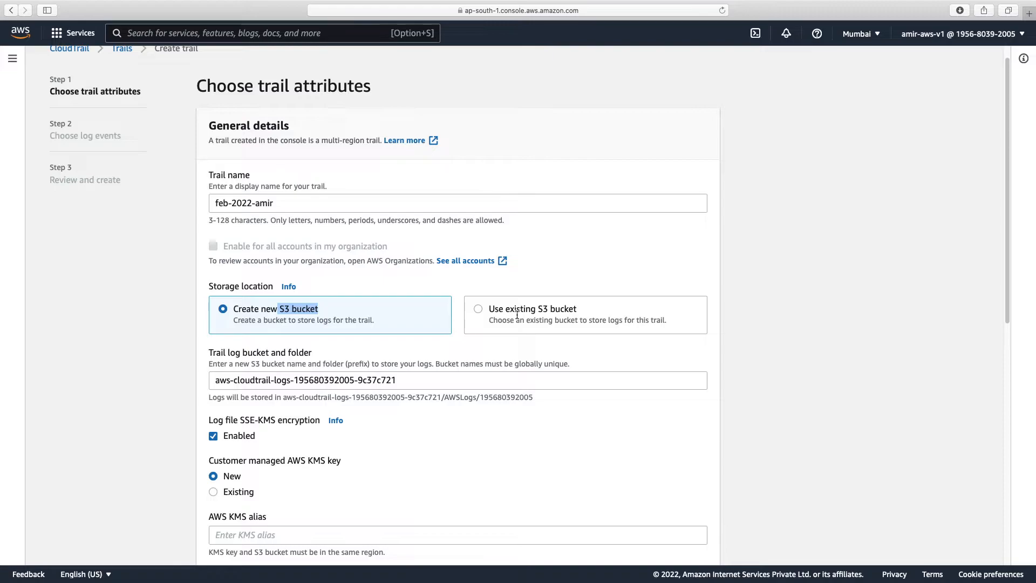
pyautogui.scroll(-2, 517, 314)
pyautogui.scroll(-2, 318, 393)
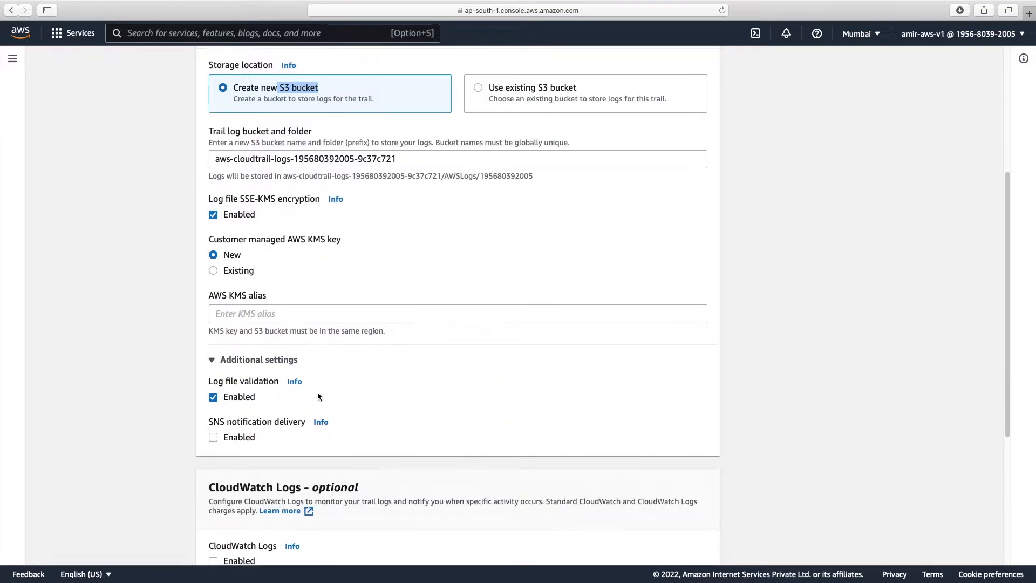
pyautogui.scroll(-3, 317, 397)
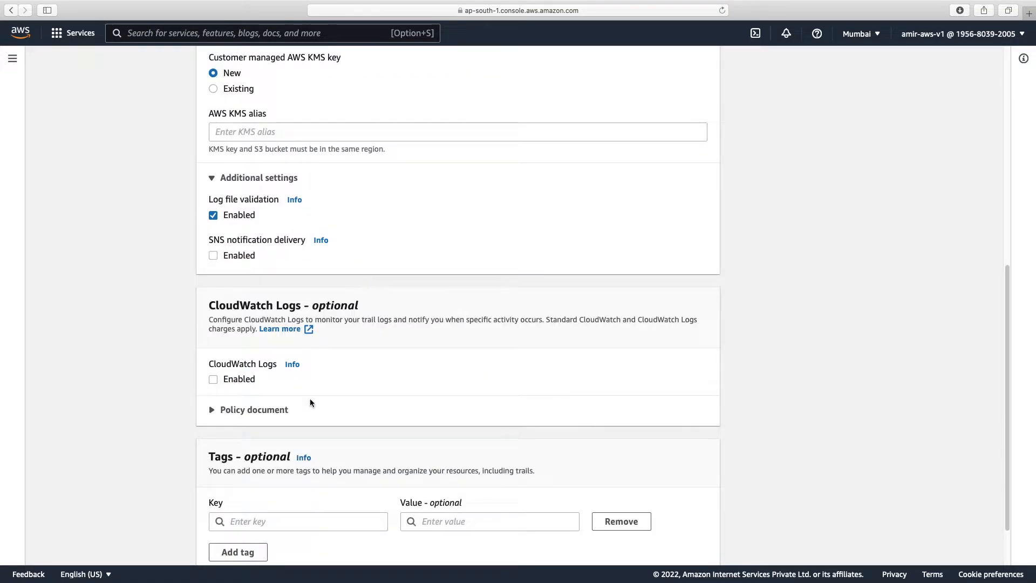
pyautogui.moveTo(360, 306); pyautogui.dragTo(212, 305)
pyautogui.scroll(6, 371, 317)
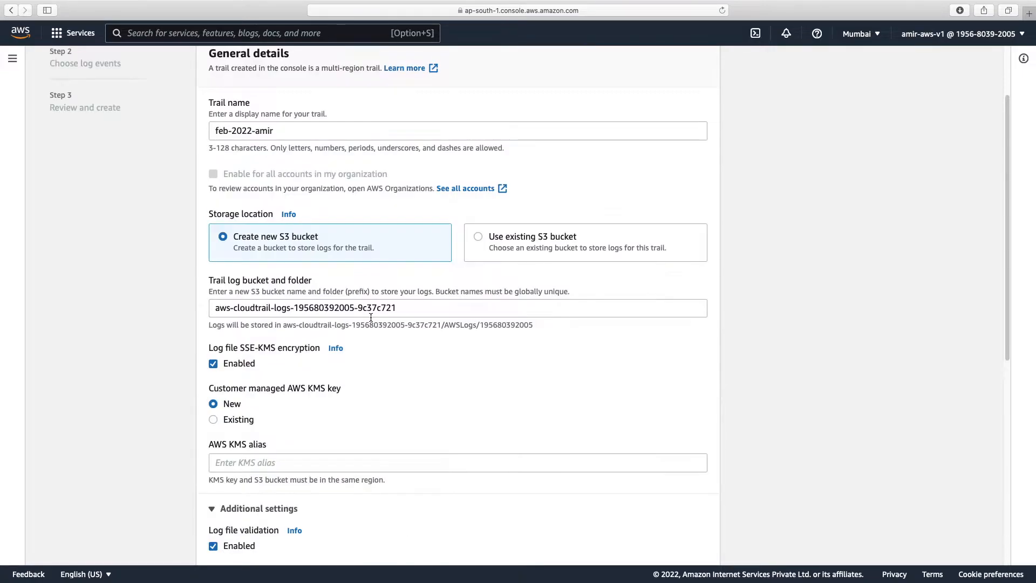
pyautogui.scroll(2, 371, 317)
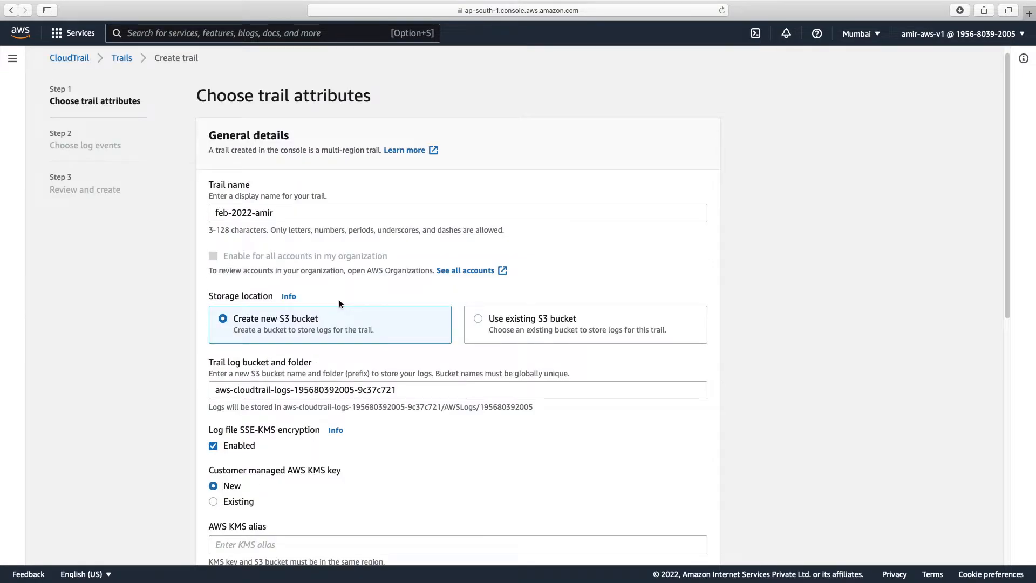
pyautogui.moveTo(397, 389); pyautogui.dragTo(231, 330)
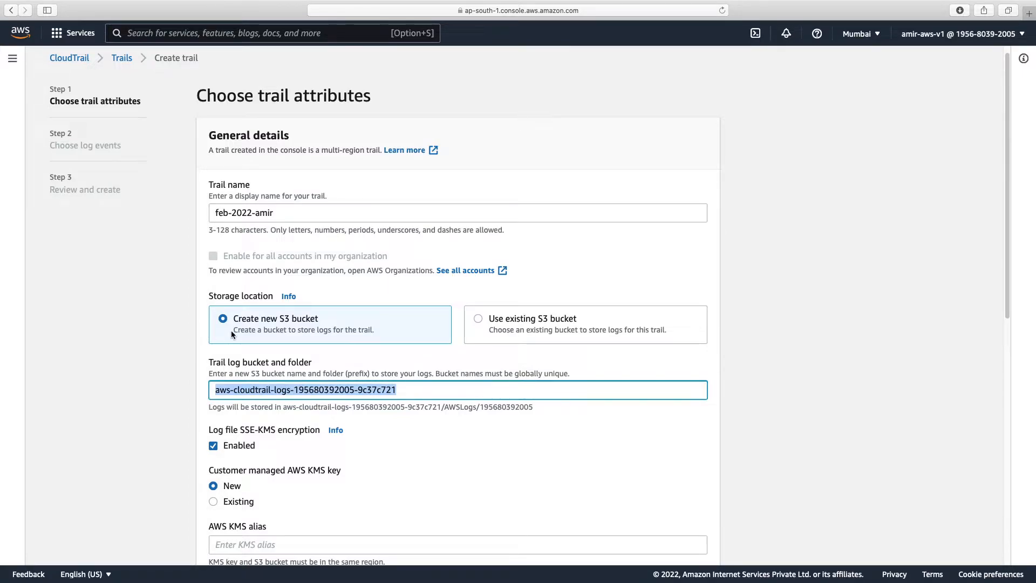
pyautogui.click(478, 318)
pyautogui.click(352, 390)
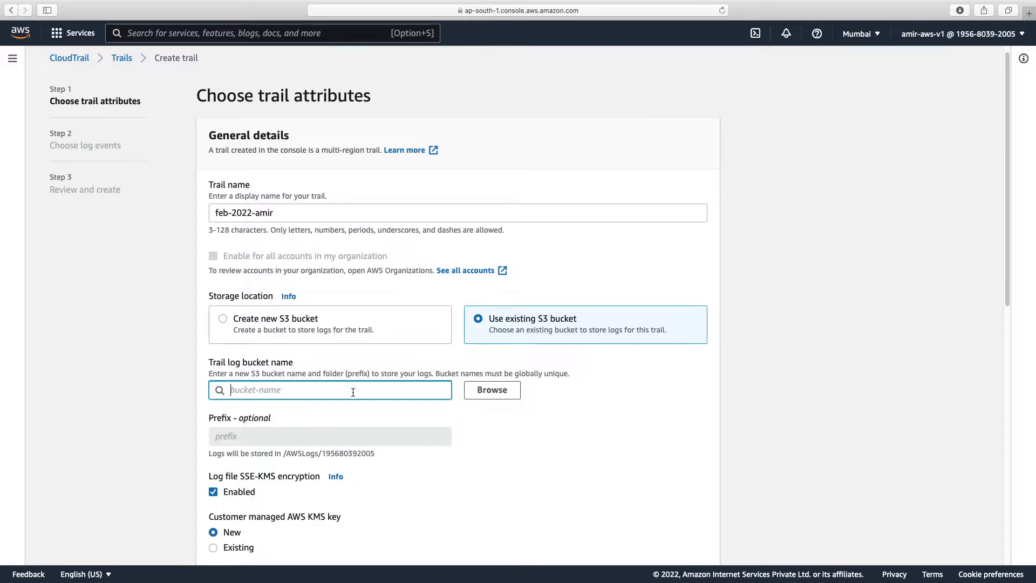
pyautogui.write('cloud')
pyautogui.press('BackSpace')
pyautogui.press('BackSpace')
pyautogui.press('BackSpace')
pyautogui.press('BackSpace')
pyautogui.press('BackSpace')
# Name the new S3 log bucket "aws-cloudtrail-logs-" followed by the trail's name instead of the generated suffix.
pyautogui.moveTo(294, 389); pyautogui.dragTo(424, 389)
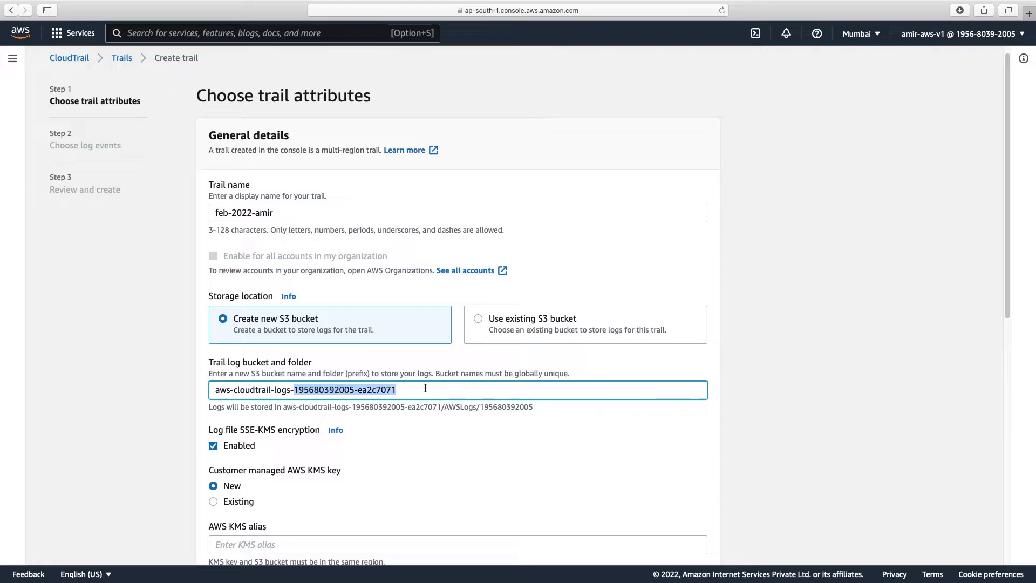
pyautogui.press('BackSpace')
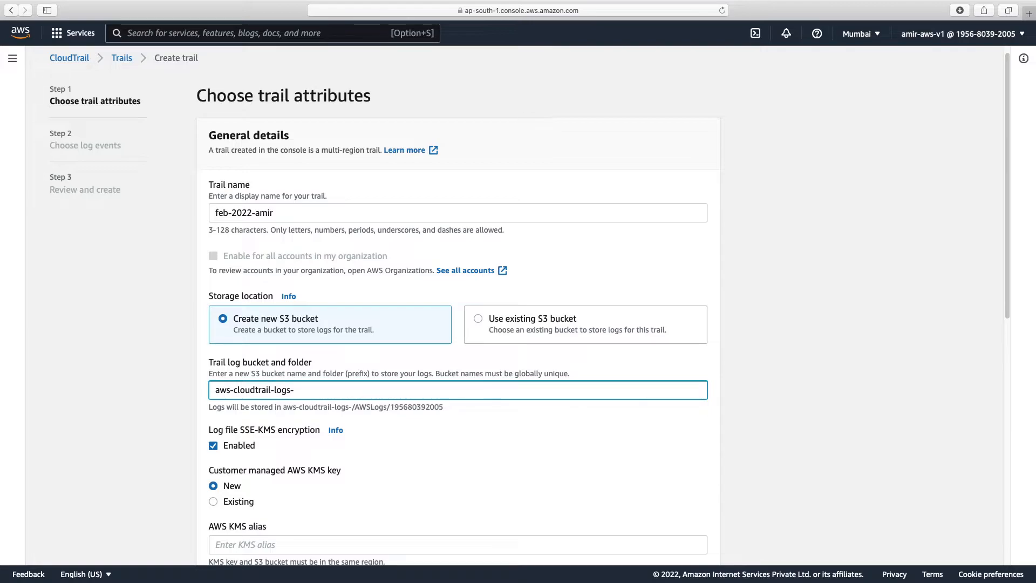
pyautogui.write('feb')
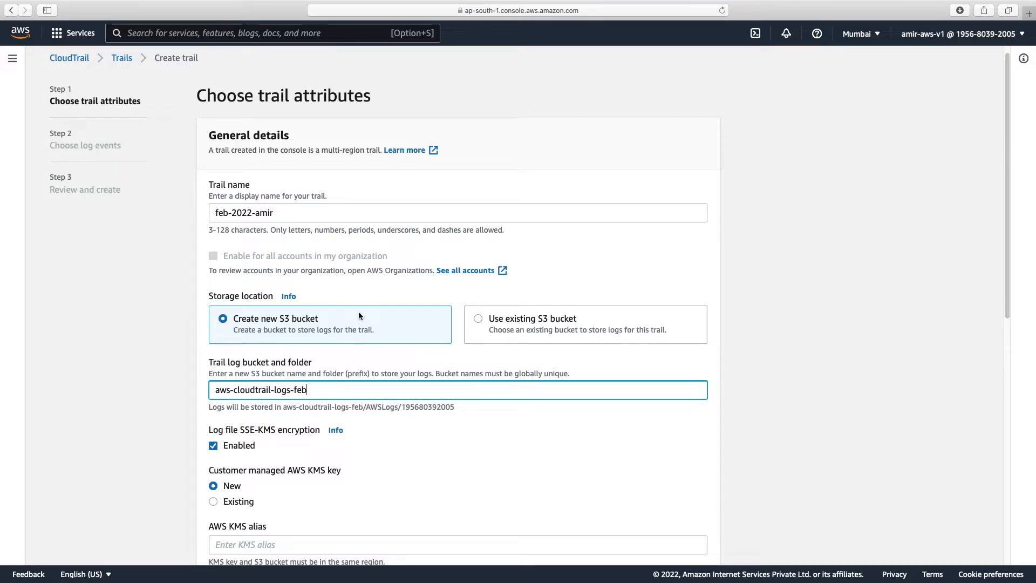
pyautogui.click(198, 223)
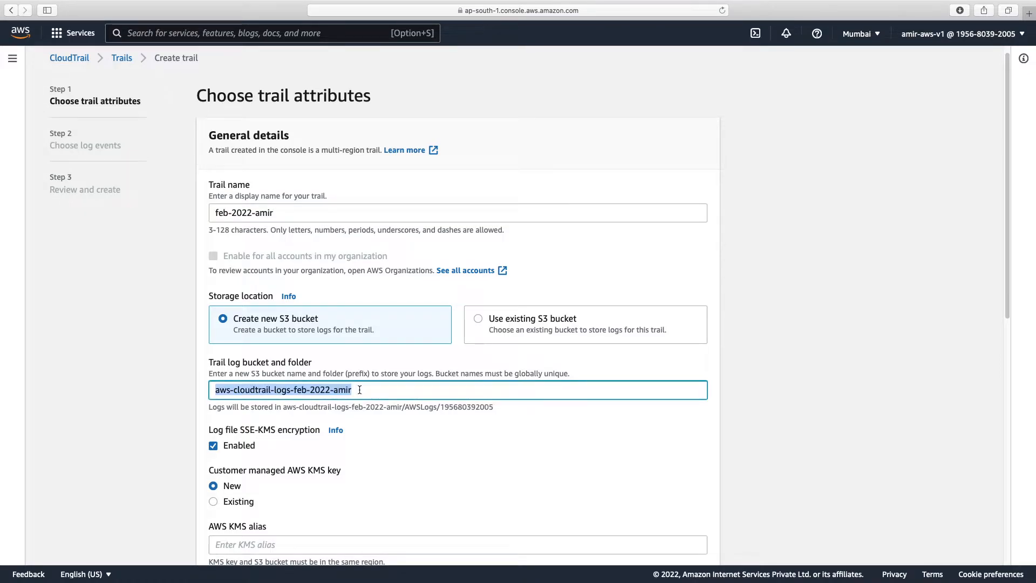
# Disable SSE-KMS encryption of the log files for the new trail.
pyautogui.scroll(-2, 380, 401)
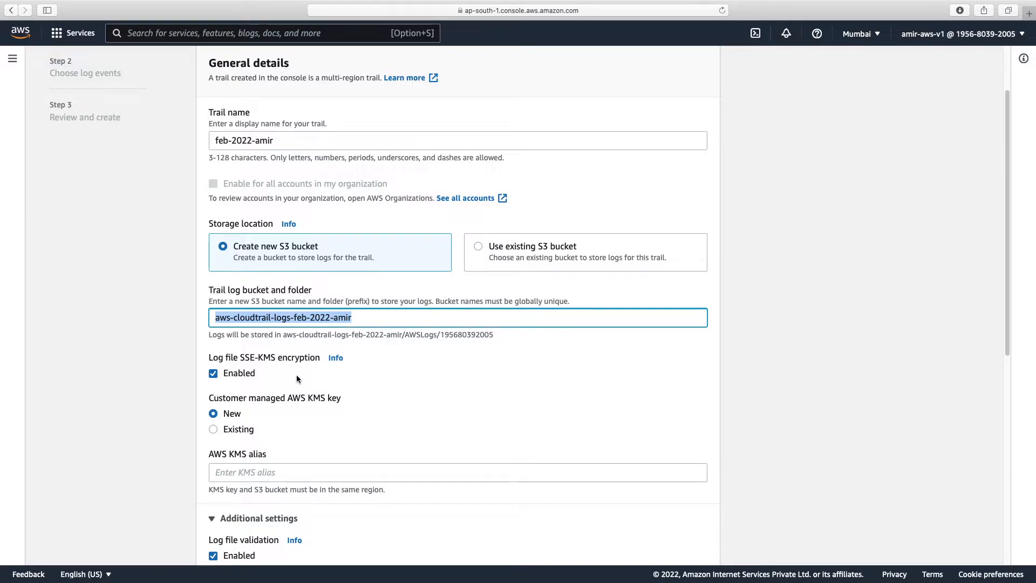
pyautogui.scroll(-1, 296, 378)
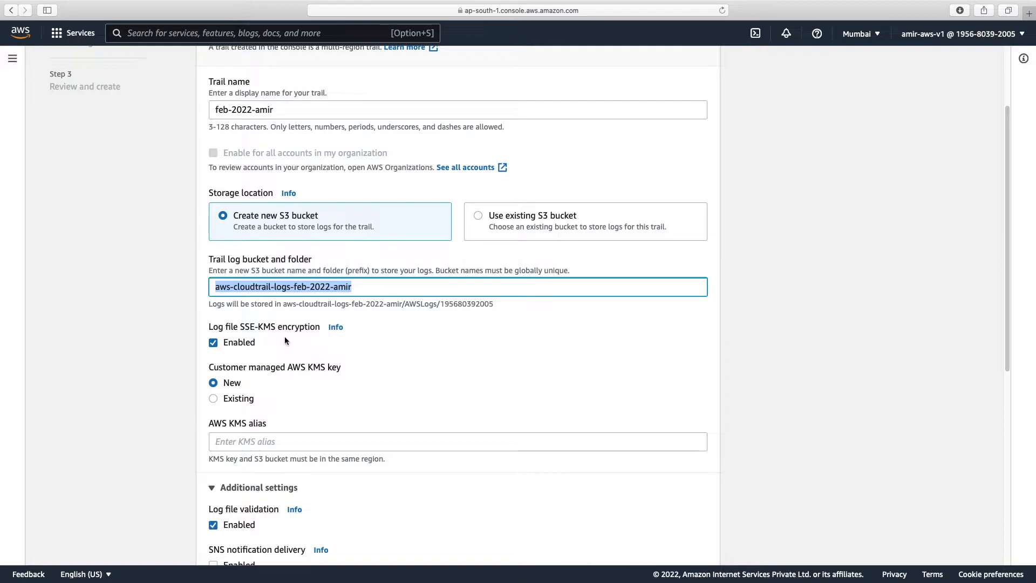
pyautogui.click(253, 342)
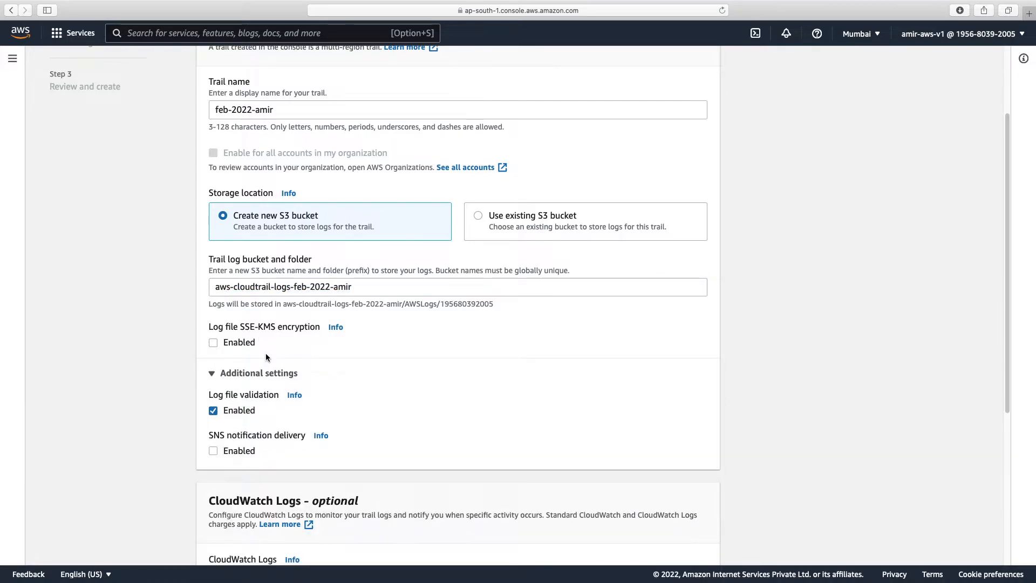
pyautogui.scroll(-1, 266, 356)
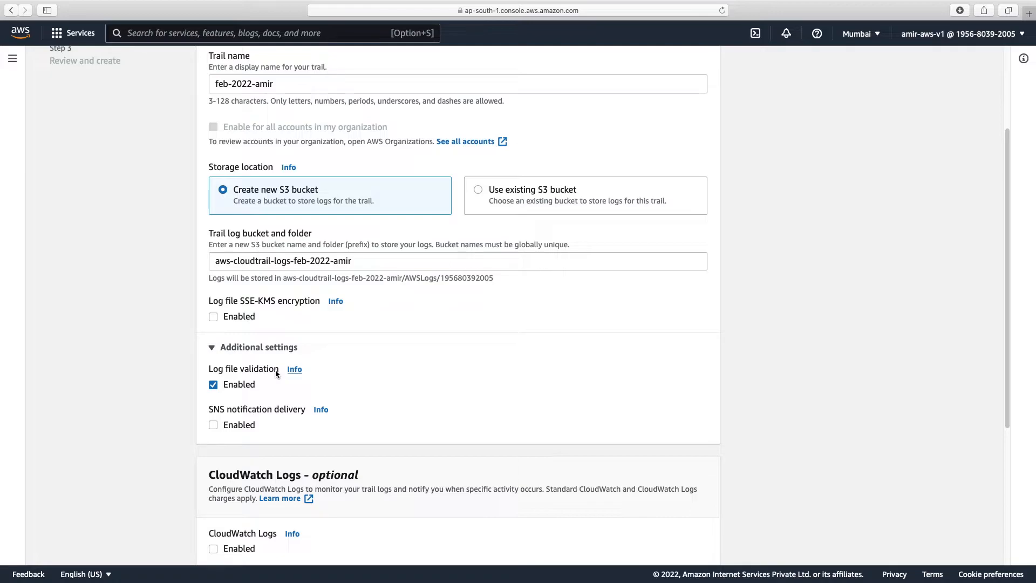
# Enable CloudWatch Logs for the trail with a new log group.
pyautogui.scroll(-5, 275, 373)
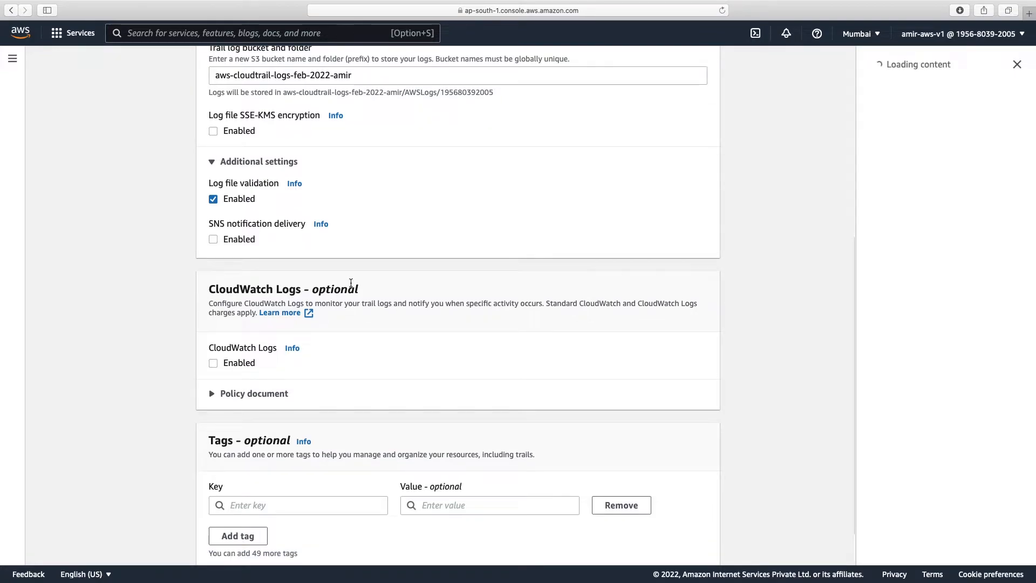
pyautogui.scroll(-2, 276, 436)
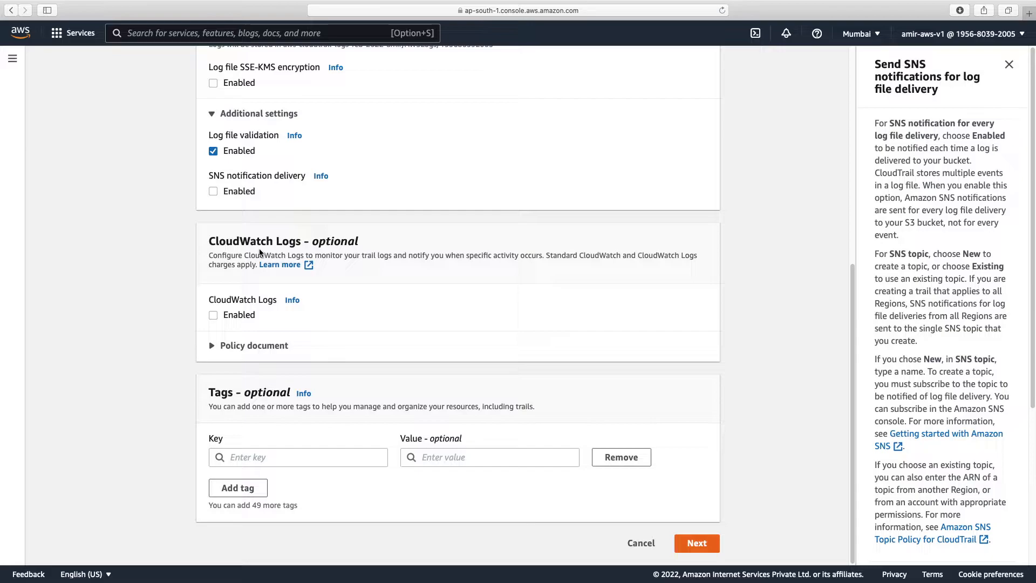
pyautogui.click(213, 314)
pyautogui.scroll(-1, 214, 317)
pyautogui.click(214, 319)
# Name the new log group "aws-cloudtrail-logs-feb-2022-" followed by the owner's first name.
pyautogui.moveTo(294, 377); pyautogui.dragTo(451, 380)
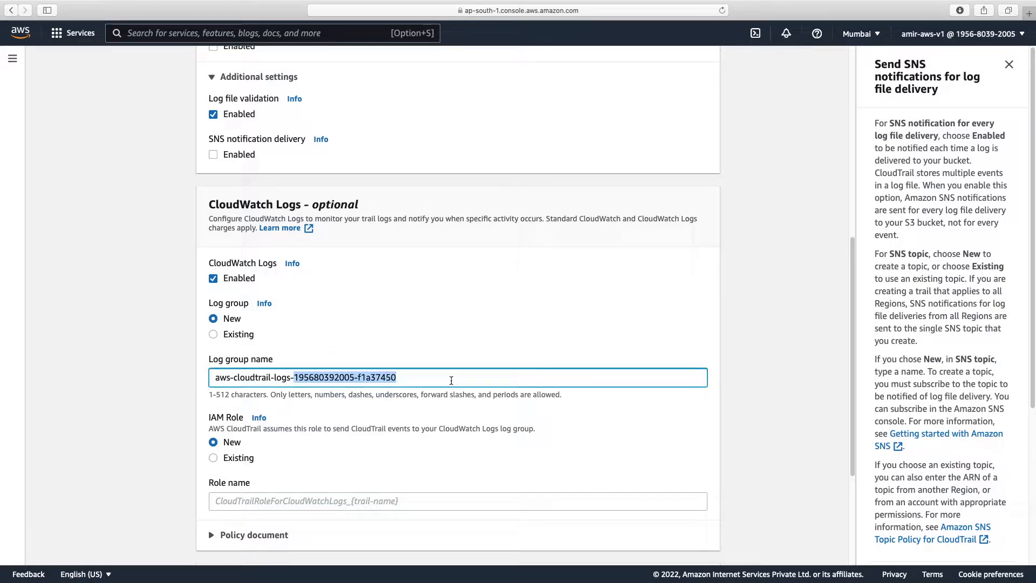
pyautogui.write('aws-cloudtrail-logs-feb-2022-amir')
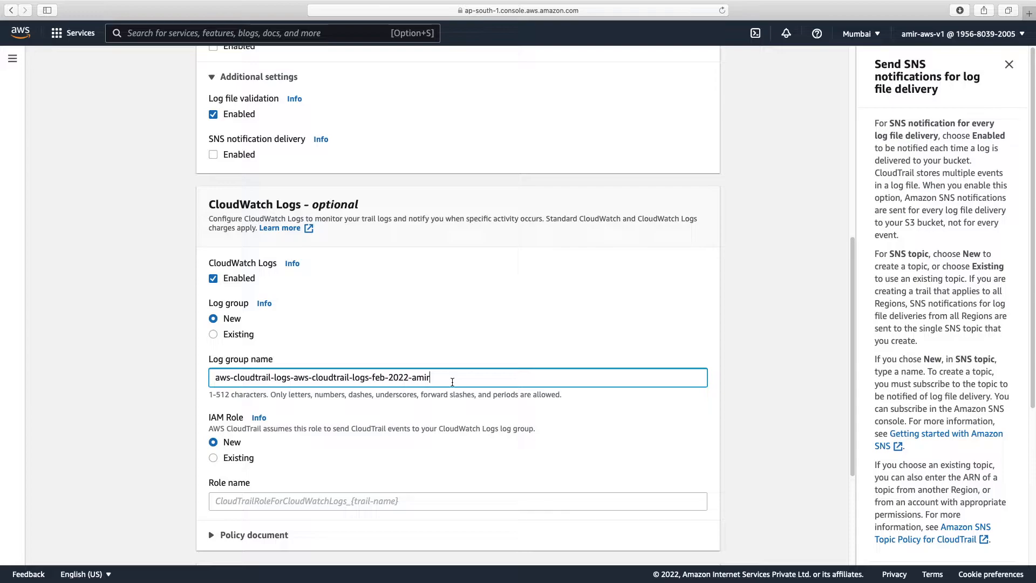
pyautogui.press('super+a')
pyautogui.write('aws-cloudtrail-logs-feb-2022-amir')
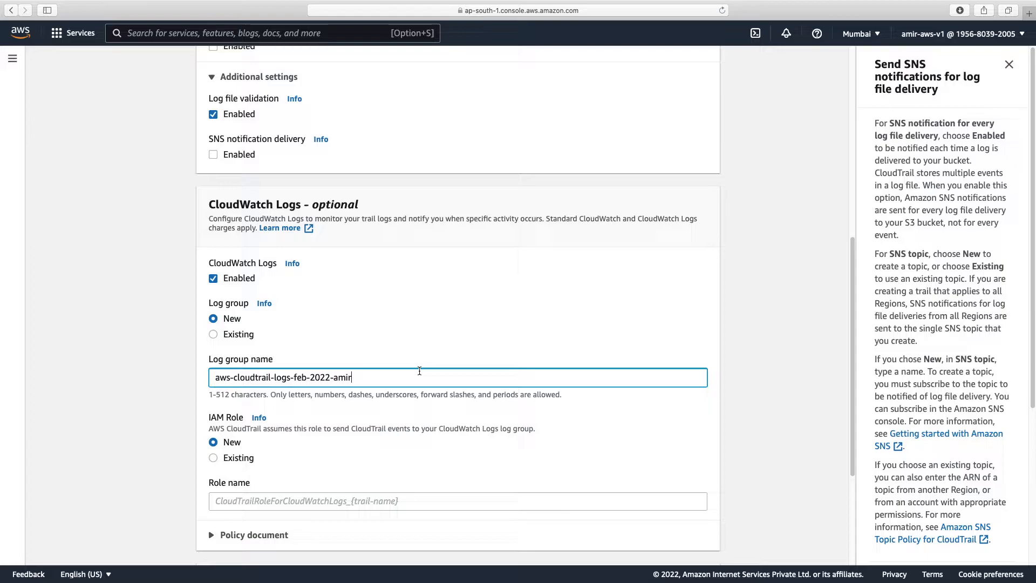
# Name the new IAM role "CloudTrailRoleForCloudWatchLogs_feb_2022_" followed by the owner's first name.
pyautogui.scroll(-3, 419, 371)
pyautogui.click(262, 380)
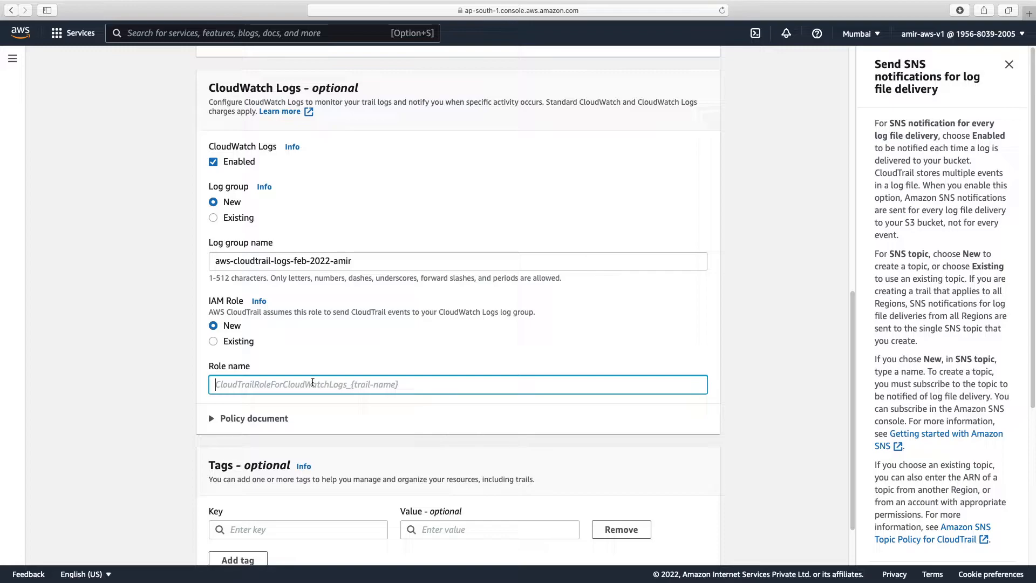
pyautogui.write('Cloud')
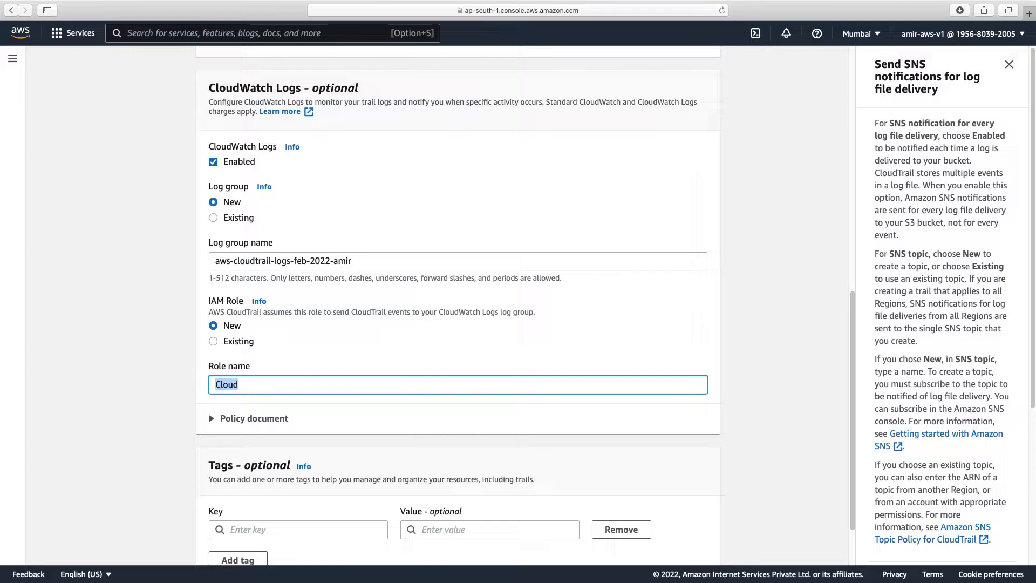
pyautogui.write('TrailRoleF')
pyautogui.write('orCloudWat')
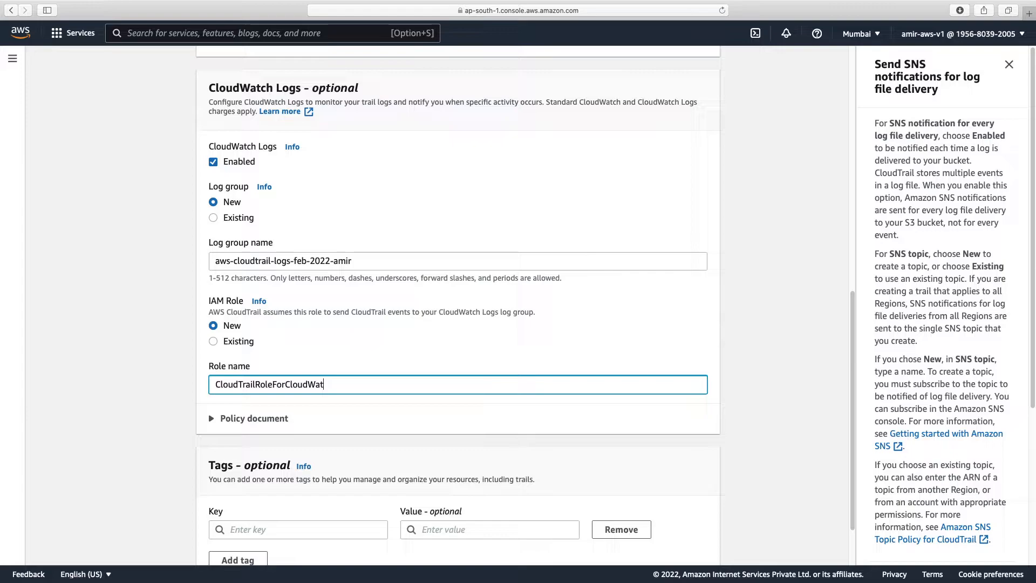
pyautogui.write('chLogs_feb_2022_amir')
# Check the CloudWatch Logs settings, leave the tags empty and continue to choosing the log events.
pyautogui.scroll(-2, 420, 410)
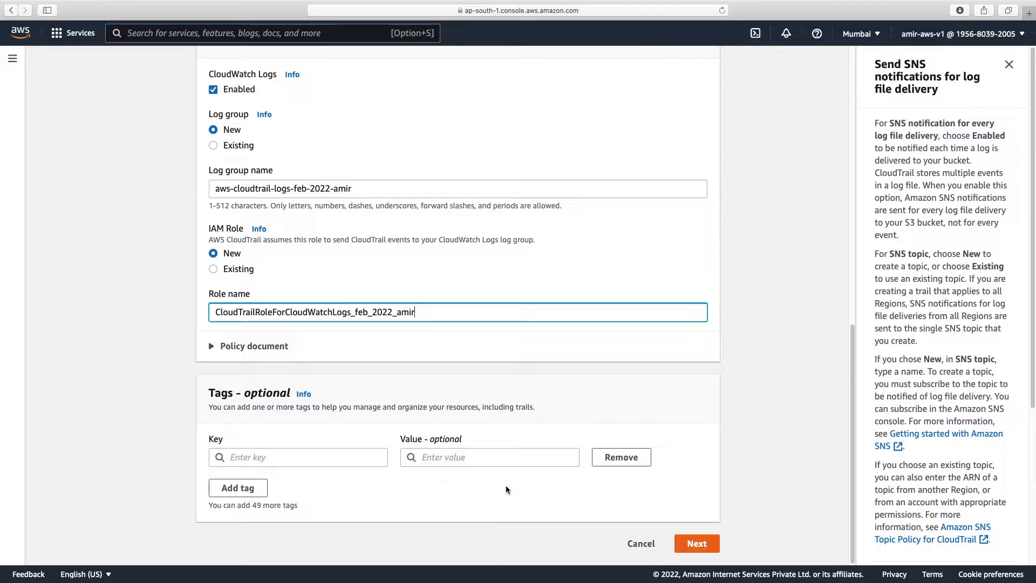
pyautogui.moveTo(1027, 268); pyautogui.dragTo(1029, 189)
pyautogui.click(847, 372)
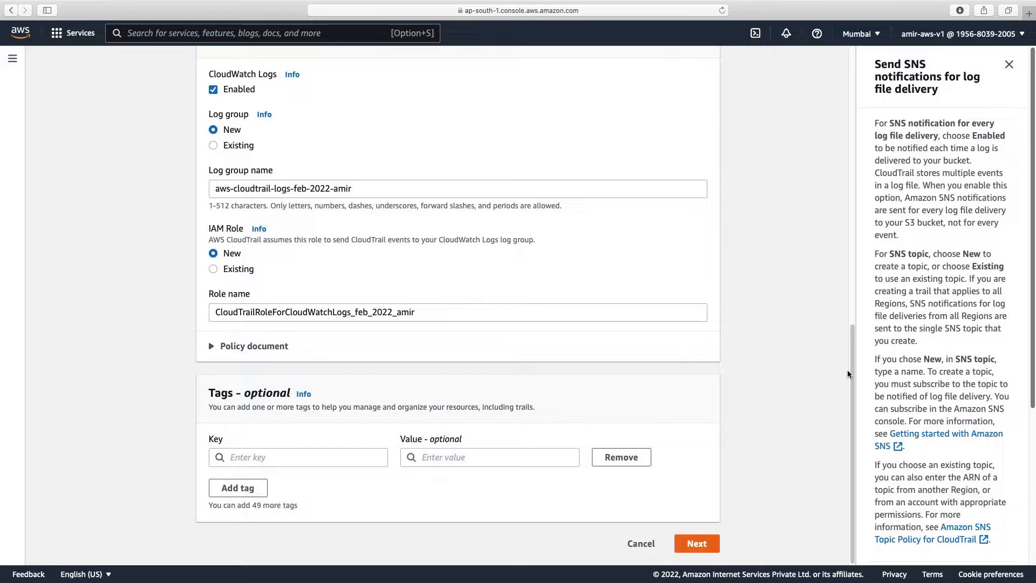
pyautogui.scroll(5, 247, 310)
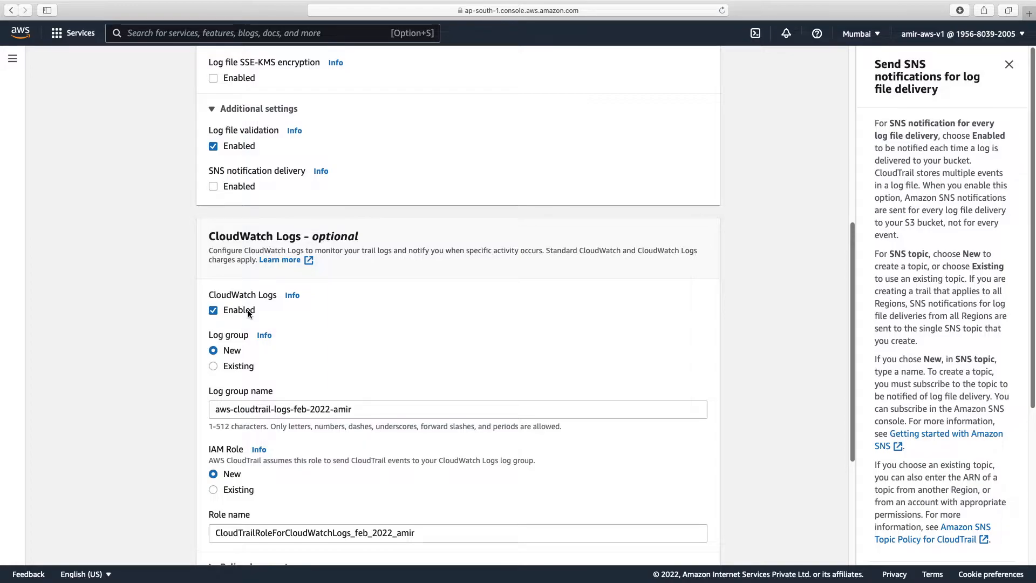
pyautogui.scroll(-4, 428, 327)
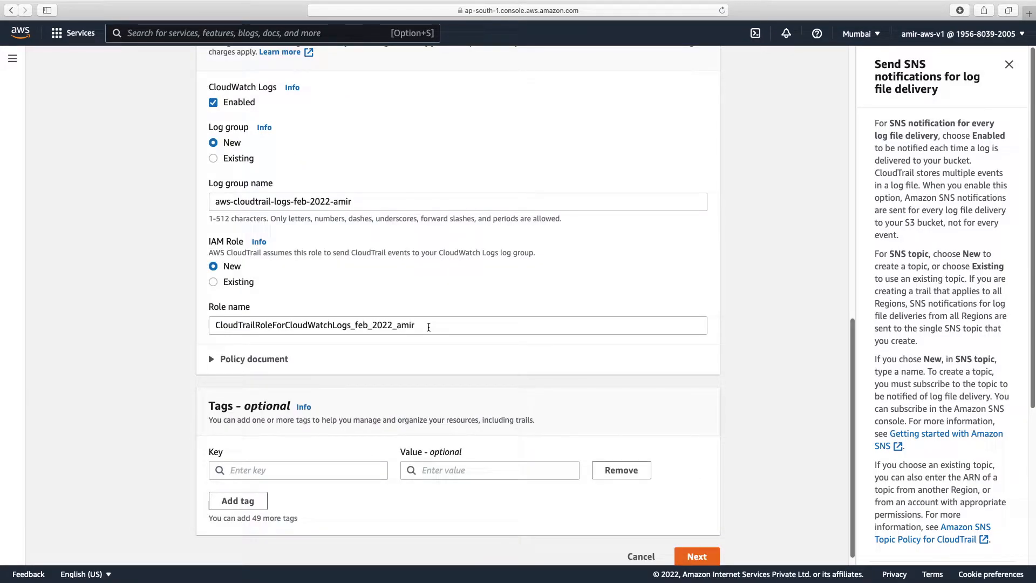
pyautogui.doubleClick(428, 327)
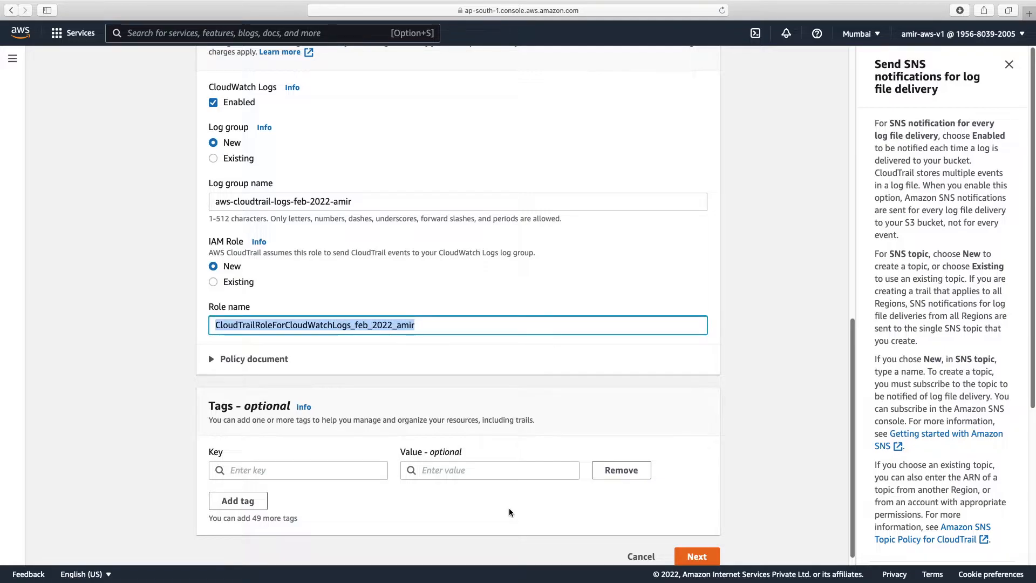
pyautogui.click(696, 556)
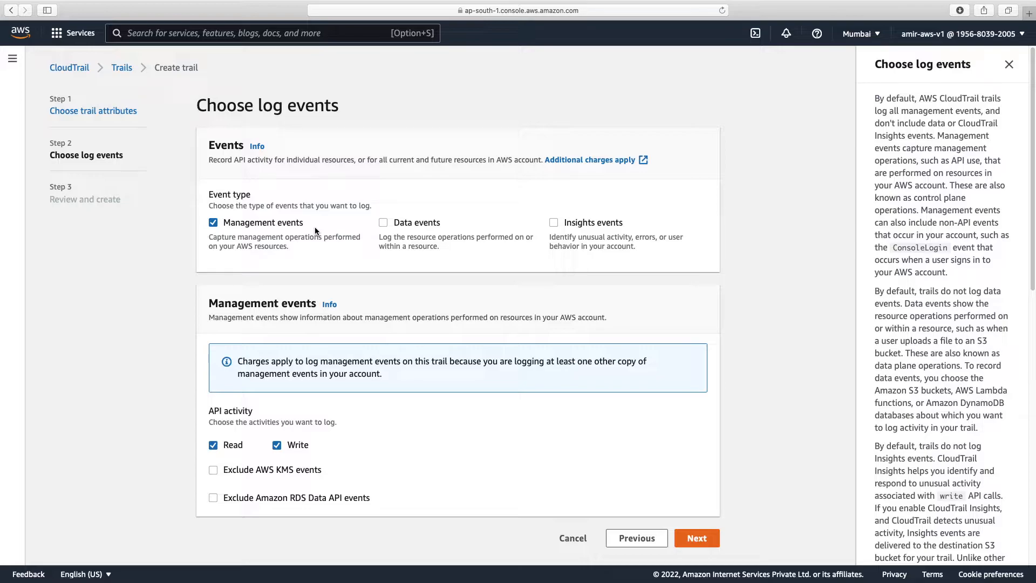
# Switch to the Medium article draft in Chrome and find its definitions of the three CloudTrail event types.
pyautogui.press('super+Tab')
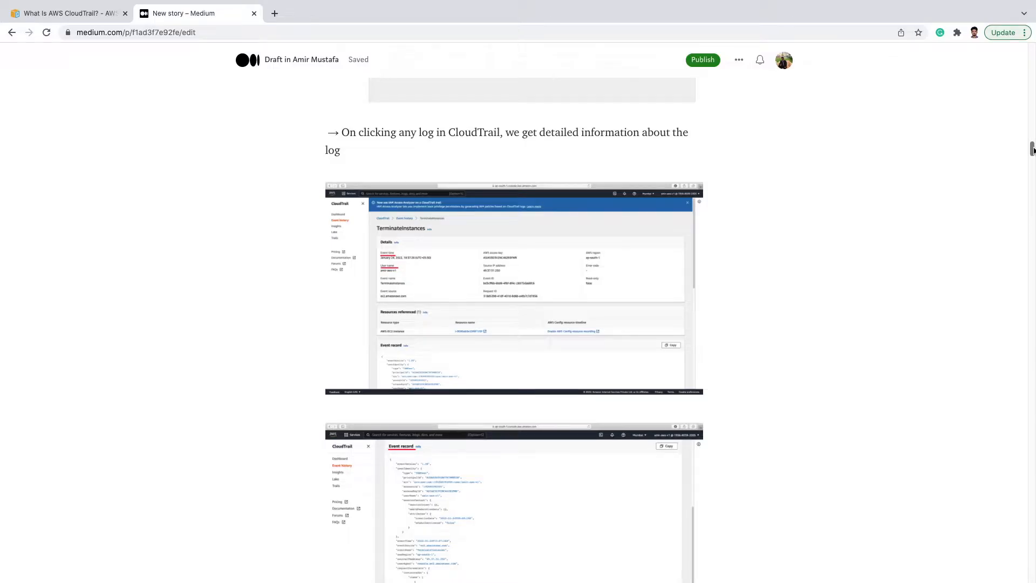
pyautogui.moveTo(1033, 150); pyautogui.dragTo(1033, 94)
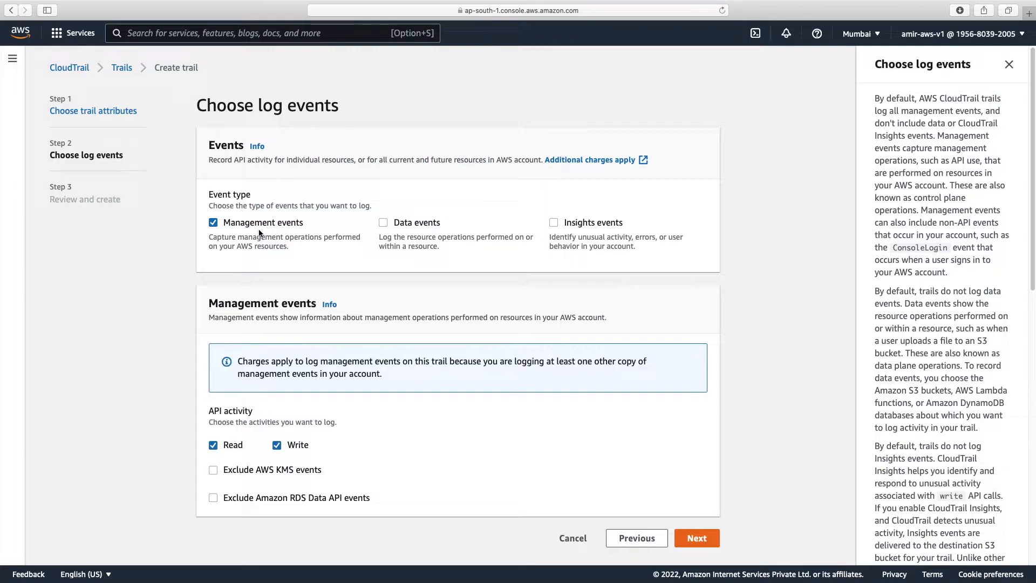
# Add data events and Insights events to the event types the trail logs.
pyautogui.moveTo(564, 222); pyautogui.dragTo(623, 222)
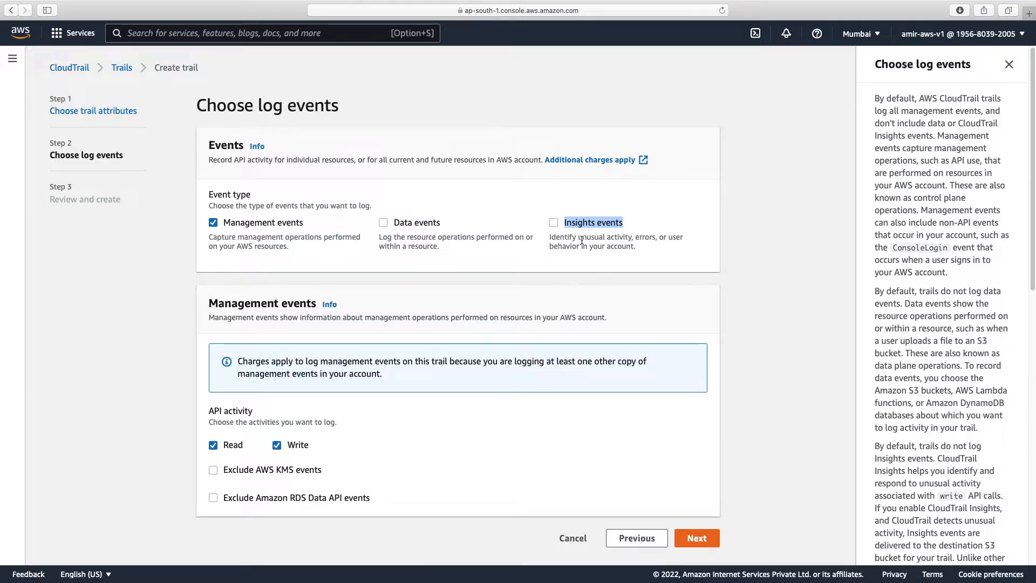
pyautogui.moveTo(440, 222); pyautogui.dragTo(383, 225)
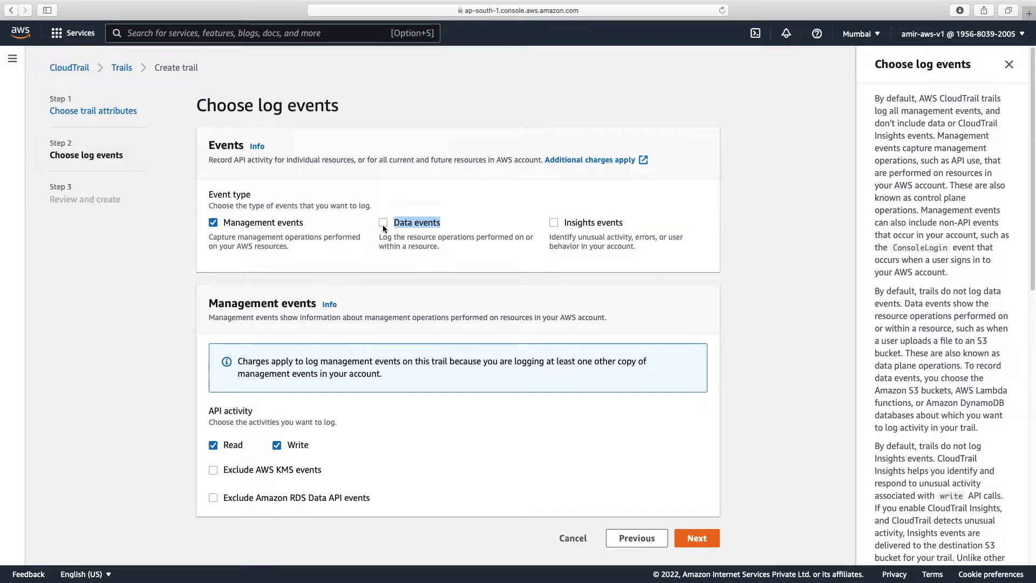
pyautogui.click(383, 224)
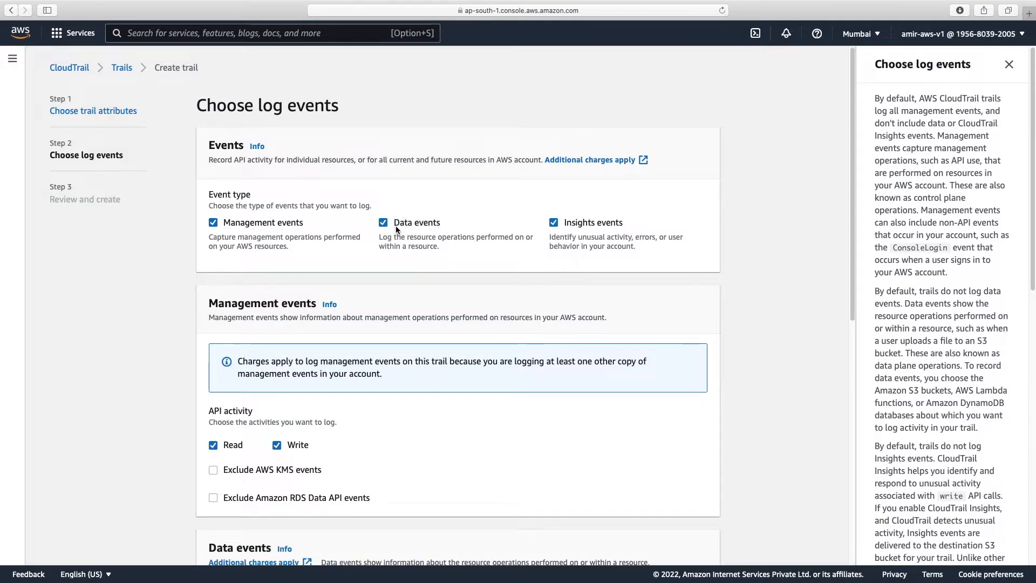
# Read the Medium article's description of Data Events and the Lambda Invoke API, and return to the AWS console in Safari.
pyautogui.press('super+Tab')
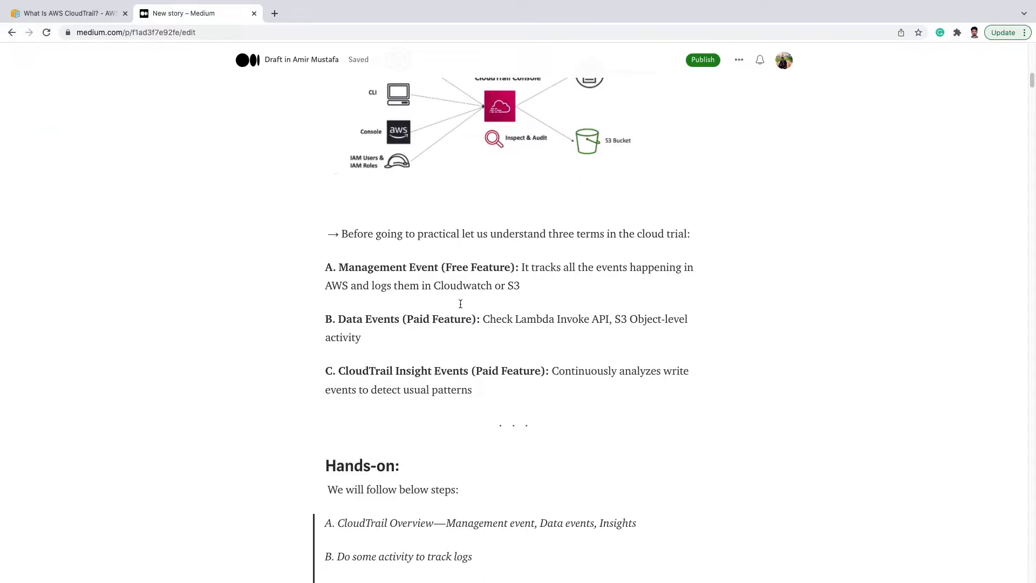
pyautogui.moveTo(606, 319); pyautogui.dragTo(515, 319)
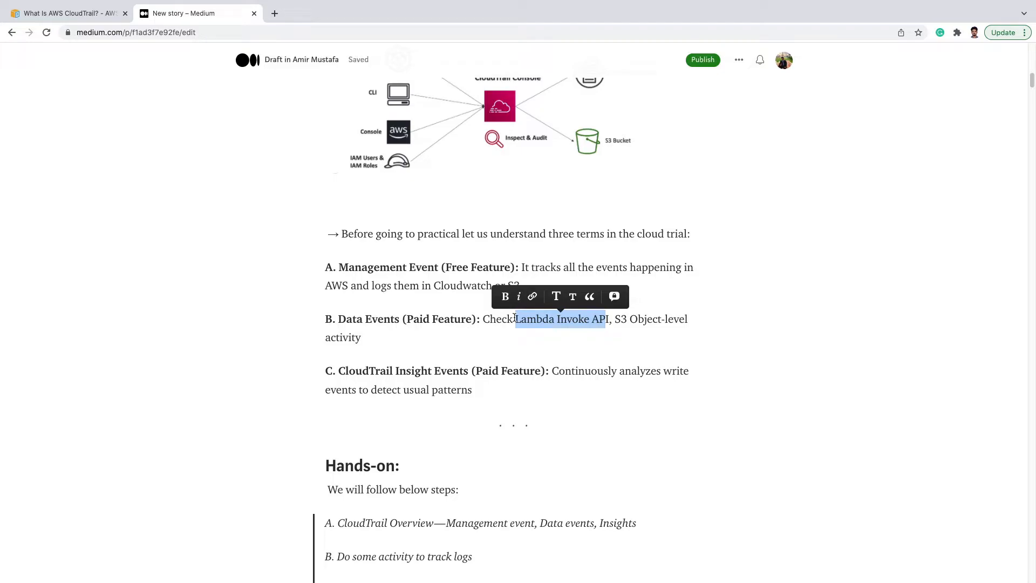
pyautogui.click(516, 329)
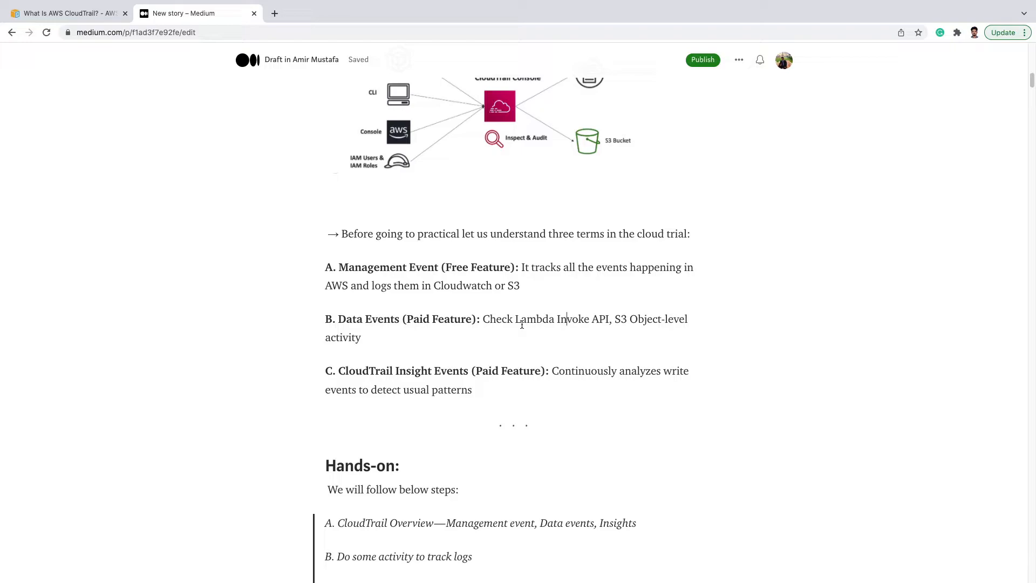
pyautogui.moveTo(340, 318); pyautogui.dragTo(474, 317)
pyautogui.click(521, 319)
pyautogui.press('super+Tab')
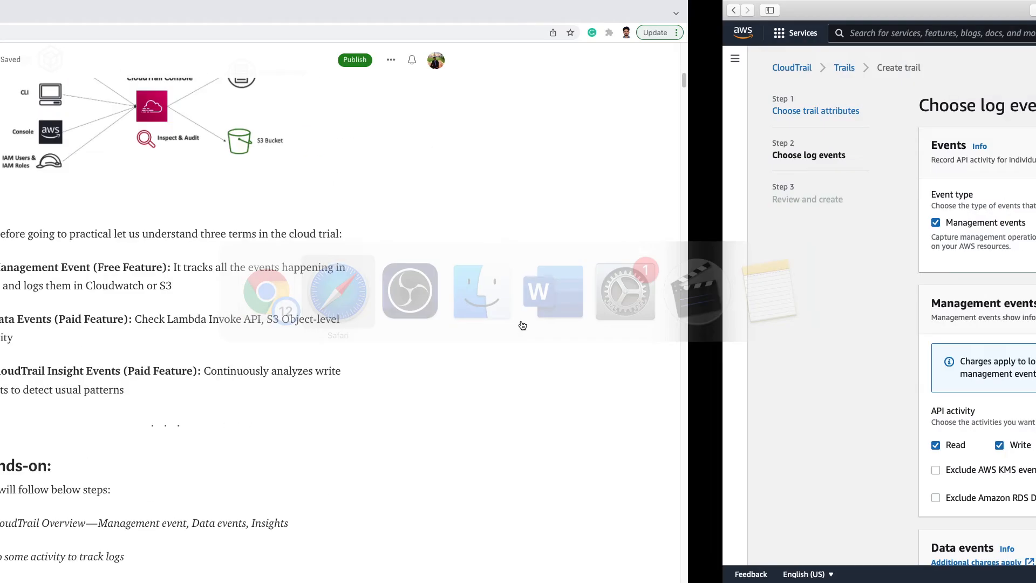
# Examine the management events' API activity options and the sources available for the data event type.
pyautogui.scroll(-1, 511, 349)
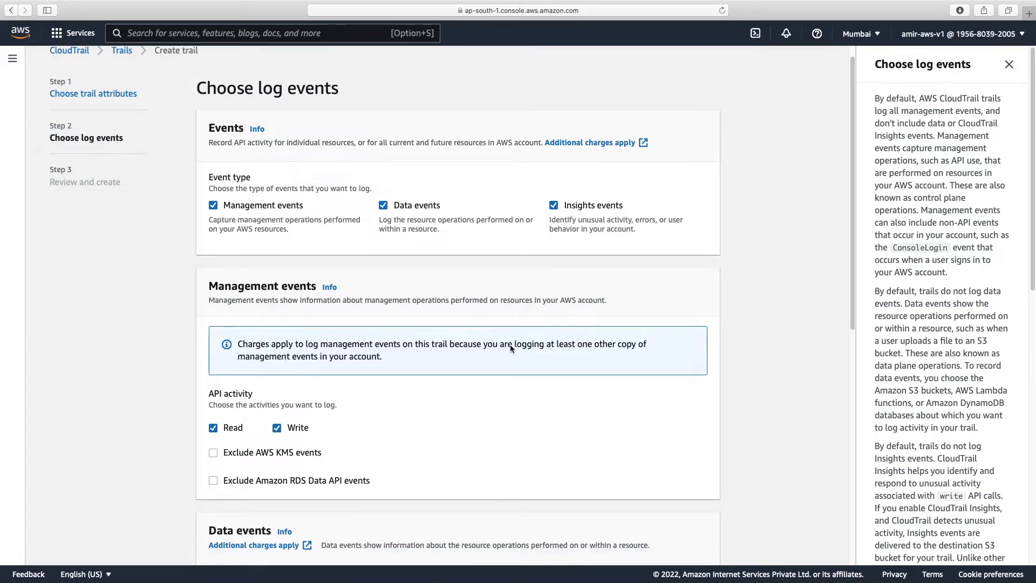
pyautogui.scroll(-5, 510, 344)
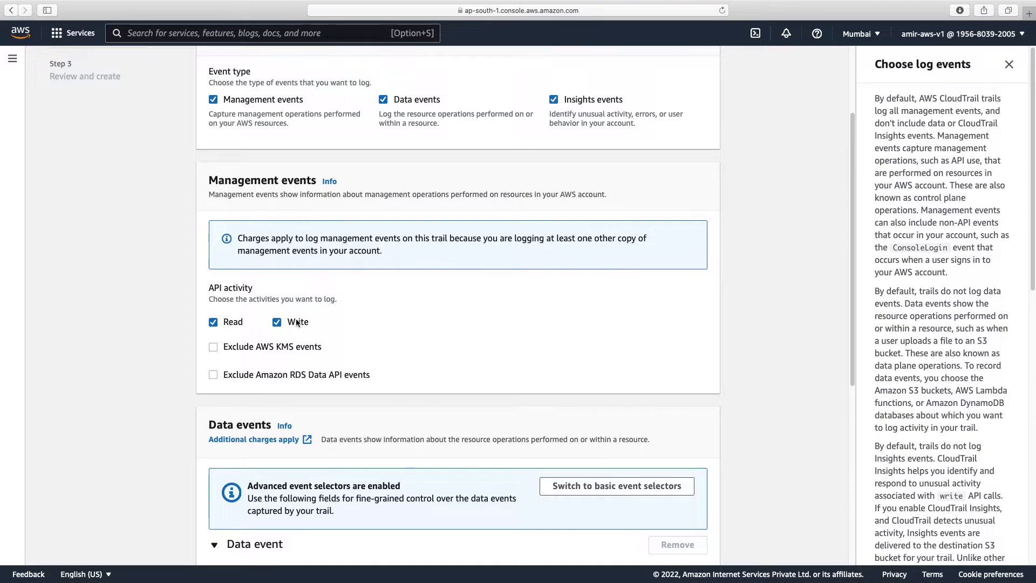
pyautogui.scroll(-7, 377, 318)
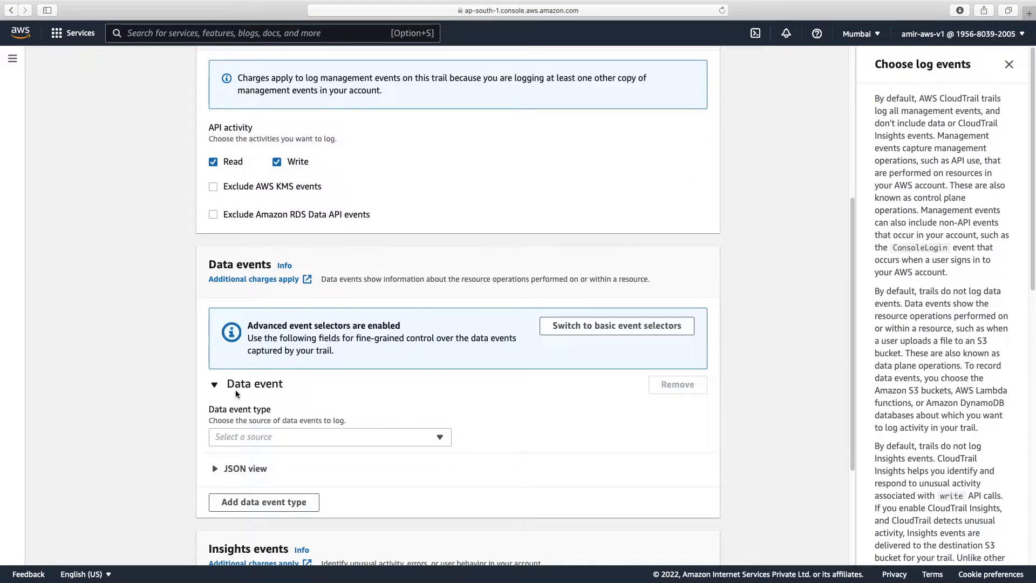
pyautogui.click(253, 436)
pyautogui.click(550, 417)
pyautogui.click(252, 436)
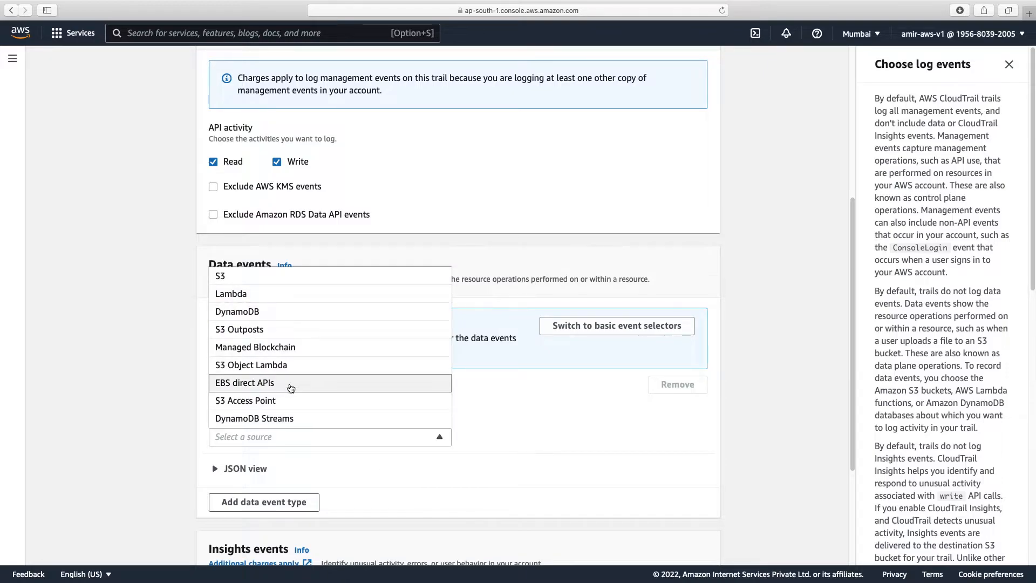
pyautogui.scroll(5, 289, 386)
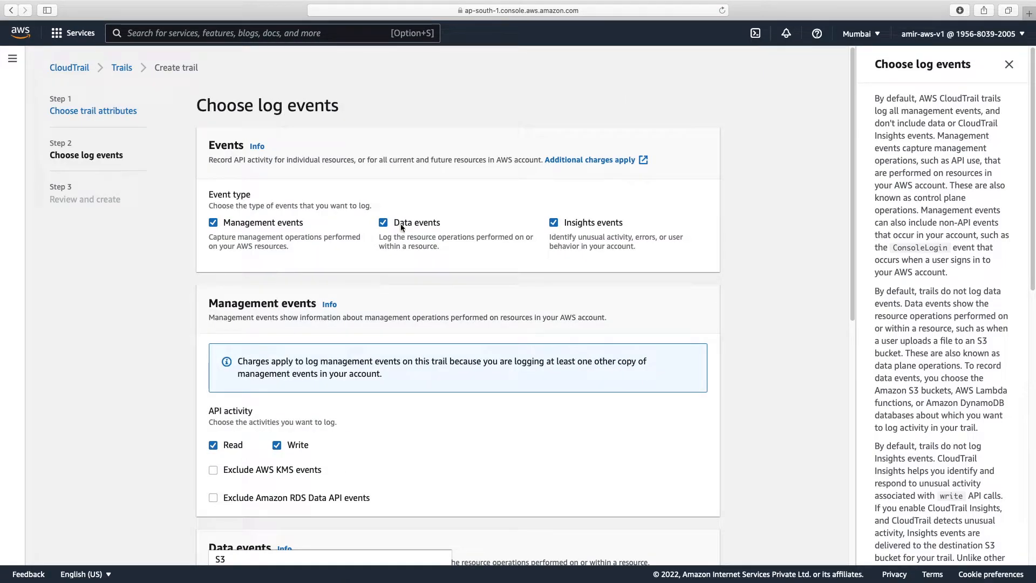
pyautogui.scroll(-3, 388, 267)
pyautogui.scroll(-2, 387, 266)
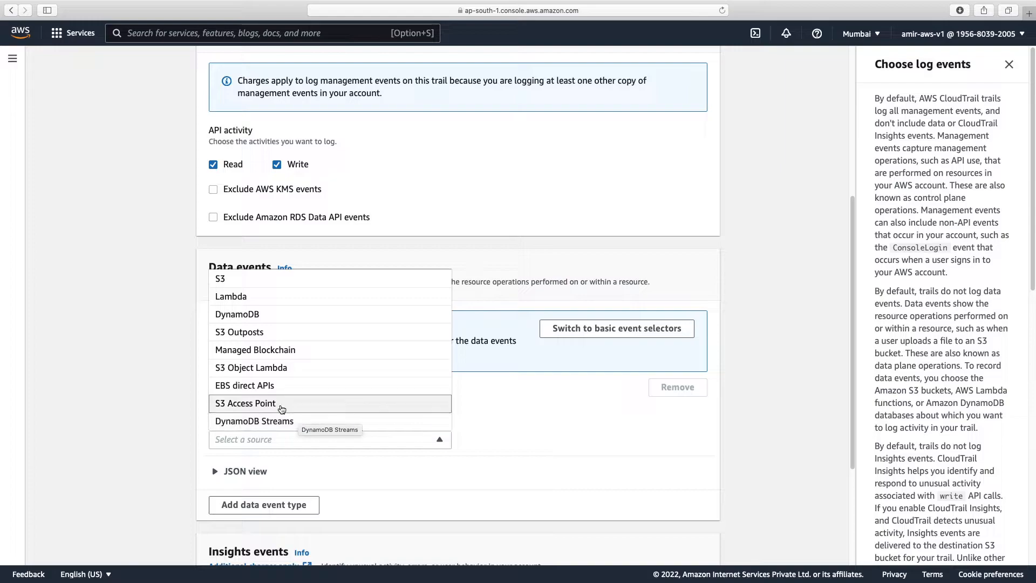
pyautogui.click(156, 392)
pyautogui.scroll(-3, 362, 405)
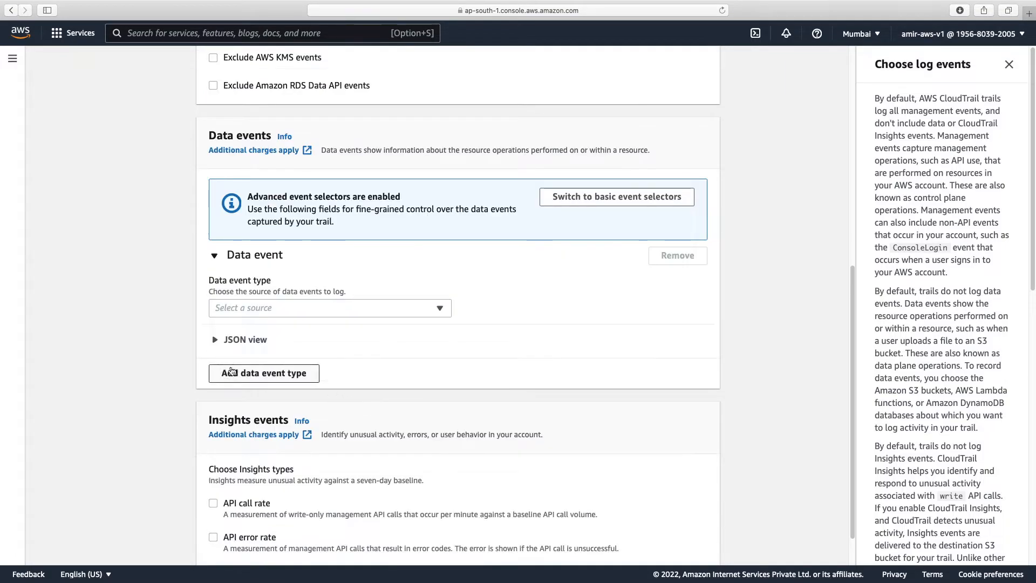
# Examine the data event's JSON view and the description of the Insights events section.
pyautogui.click(215, 340)
pyautogui.scroll(-3, 220, 361)
pyautogui.scroll(2, 219, 334)
pyautogui.click(221, 247)
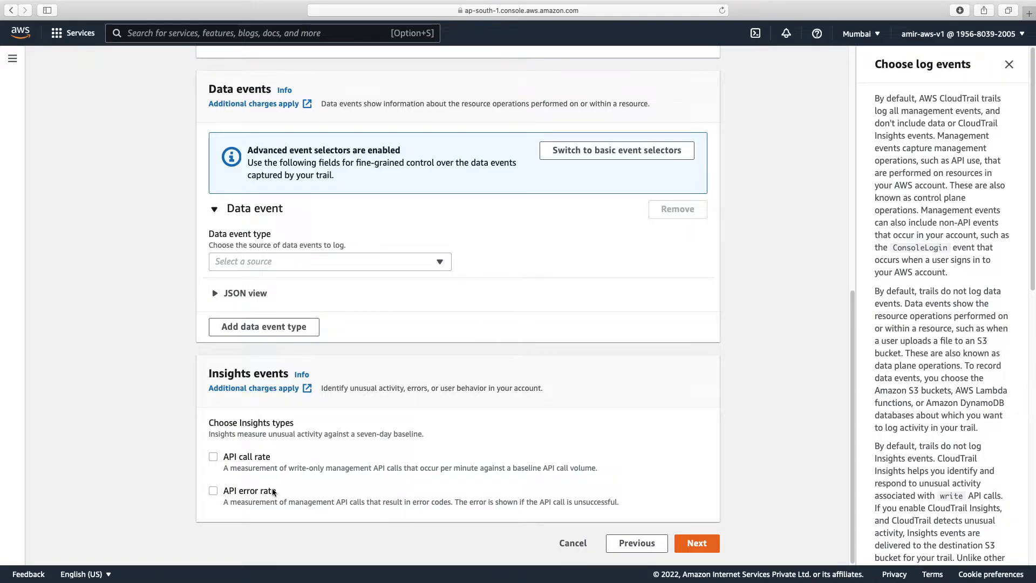
pyautogui.moveTo(348, 390); pyautogui.dragTo(555, 393)
pyautogui.click(555, 393)
# Exclude data events and Insights events so only management events are logged, and continue to the trail review.
pyautogui.scroll(8, 158, 455)
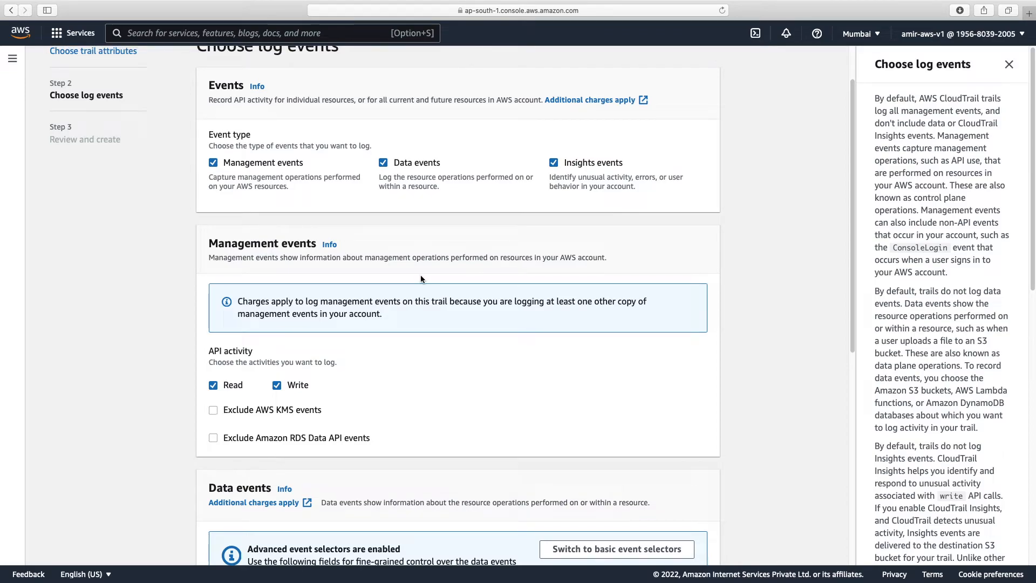
pyautogui.click(384, 162)
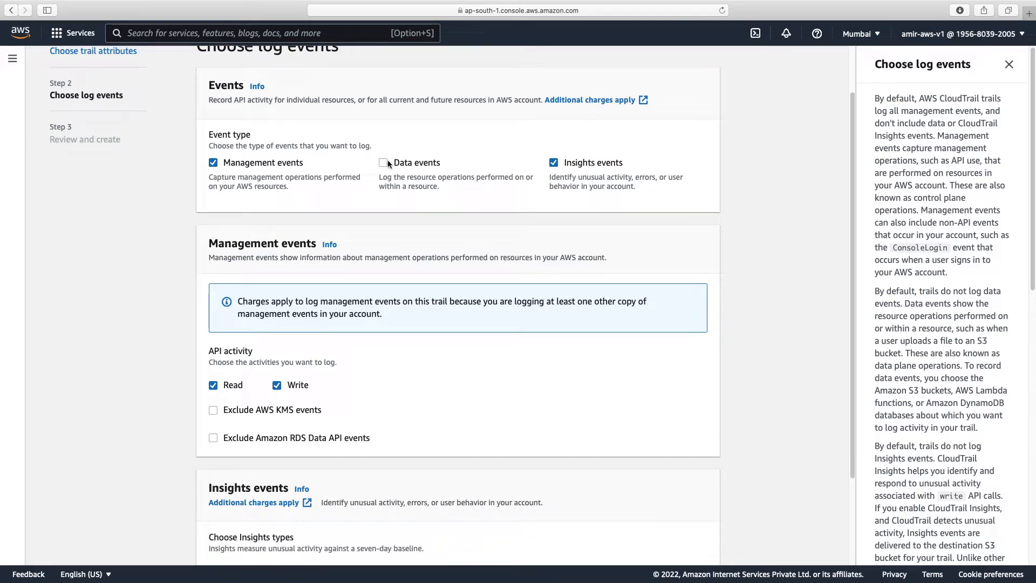
pyautogui.click(554, 161)
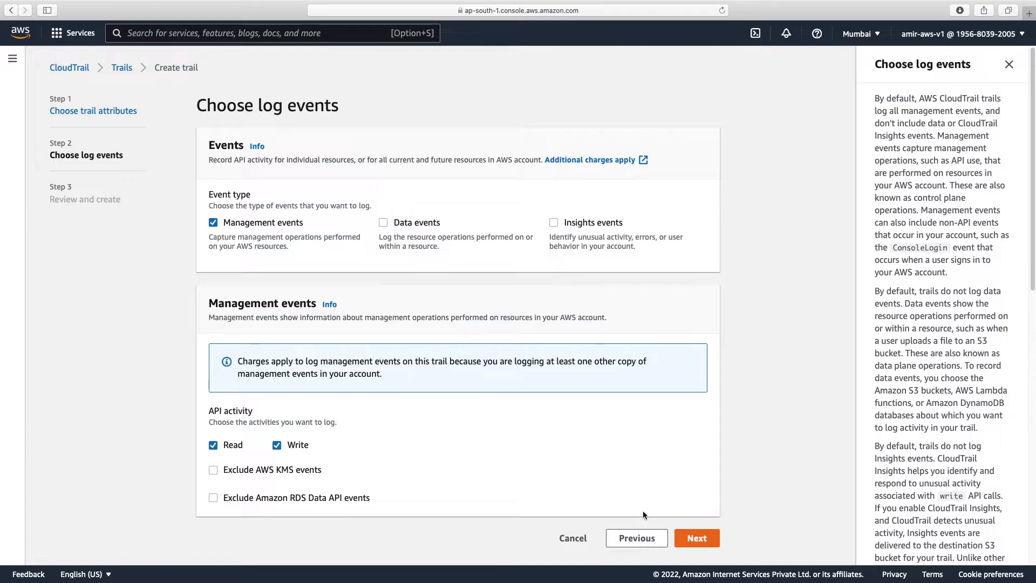
pyautogui.click(699, 538)
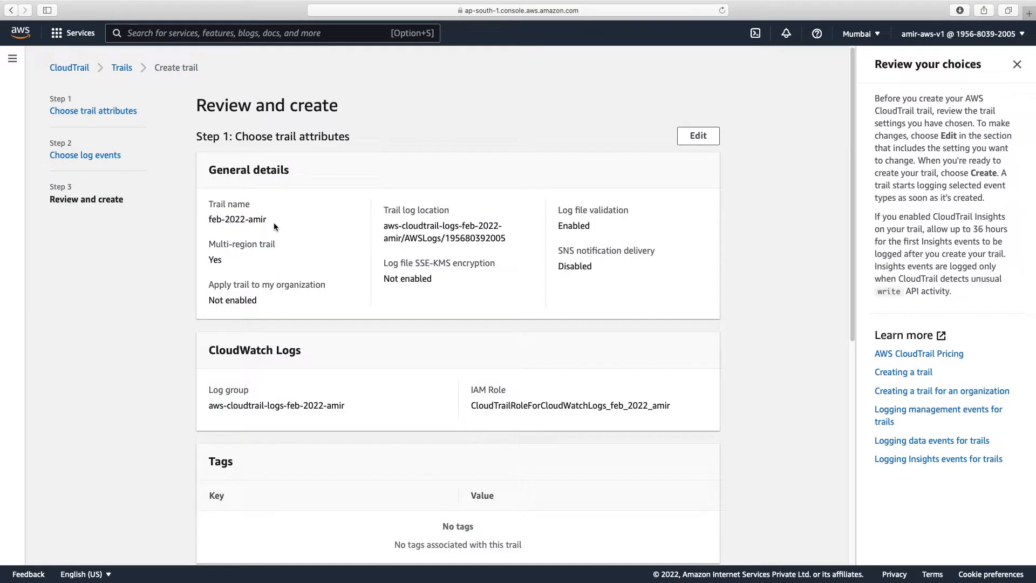
# Review the trail's attributes and log event settings, and create the trail.
pyautogui.moveTo(273, 222); pyautogui.dragTo(216, 227)
pyautogui.scroll(-7, 334, 307)
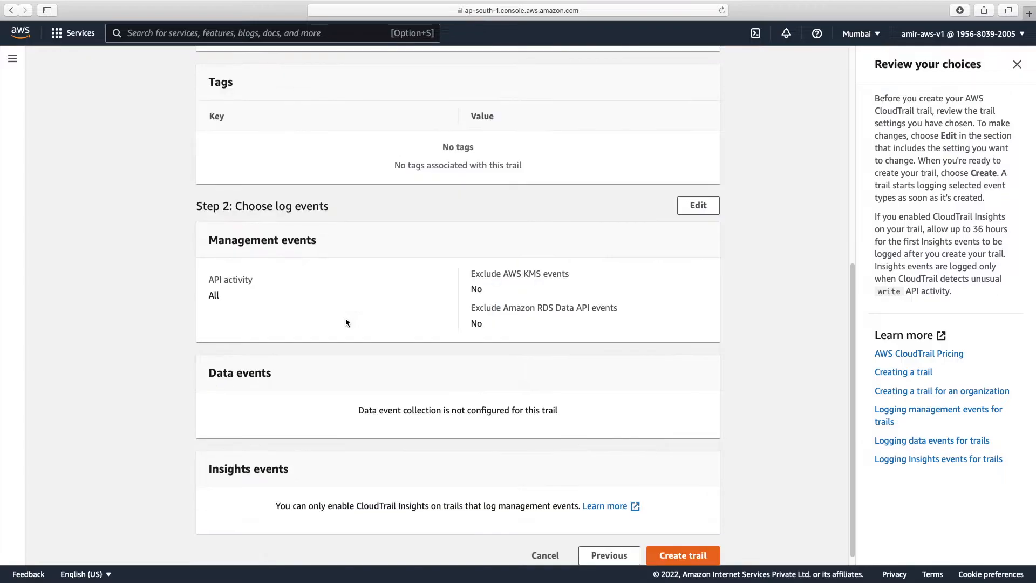
pyautogui.scroll(7, 686, 478)
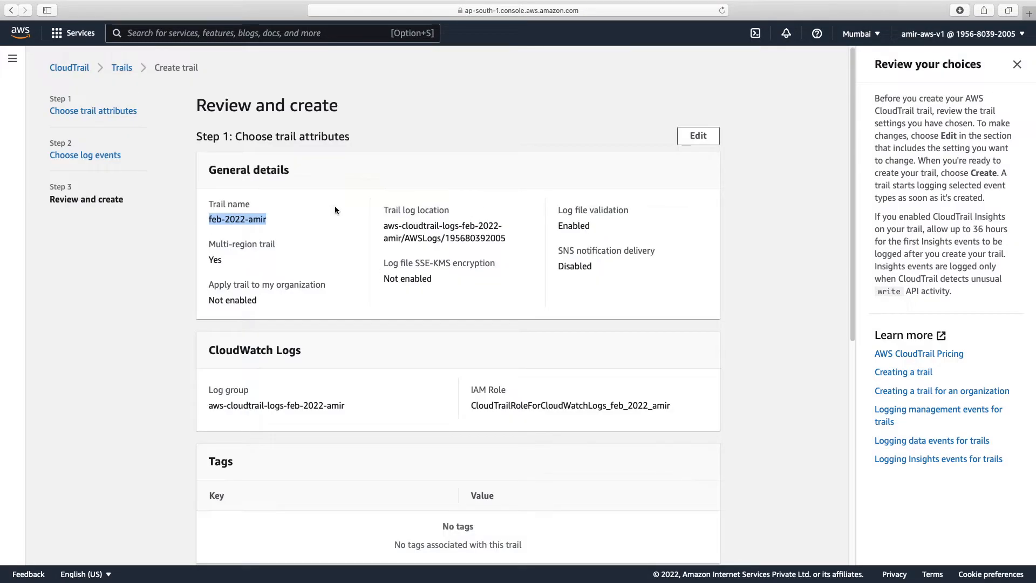
pyautogui.scroll(-7, 392, 386)
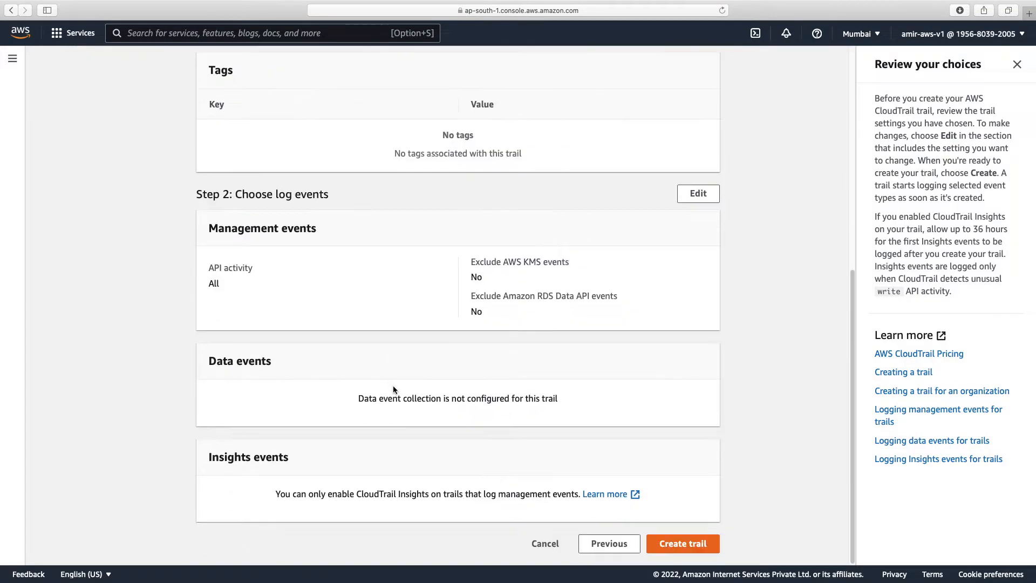
pyautogui.click(688, 545)
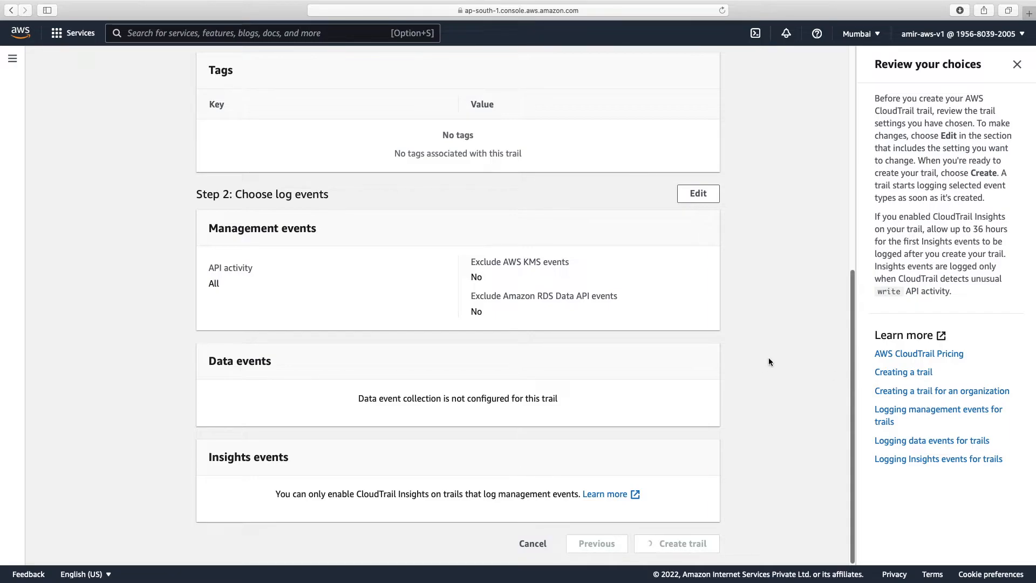
# Switch to the Medium article in Chrome and read the hands-on list, especially the step about doing some activity to track logs.
pyautogui.press('super+Tab')
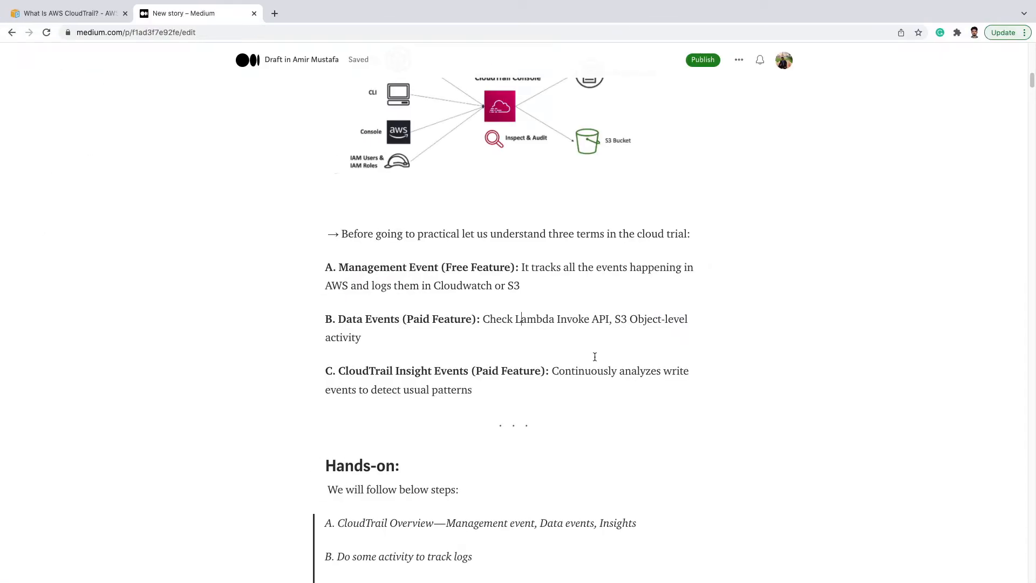
pyautogui.scroll(-2, 610, 361)
pyautogui.scroll(-2, 610, 360)
pyautogui.scroll(-2, 610, 361)
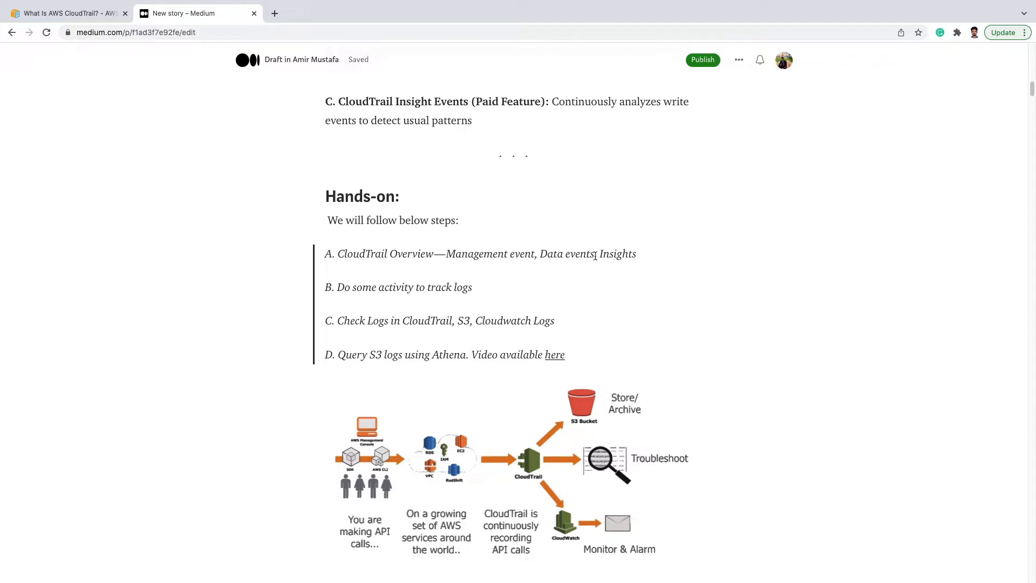
pyautogui.moveTo(475, 287); pyautogui.dragTo(339, 288)
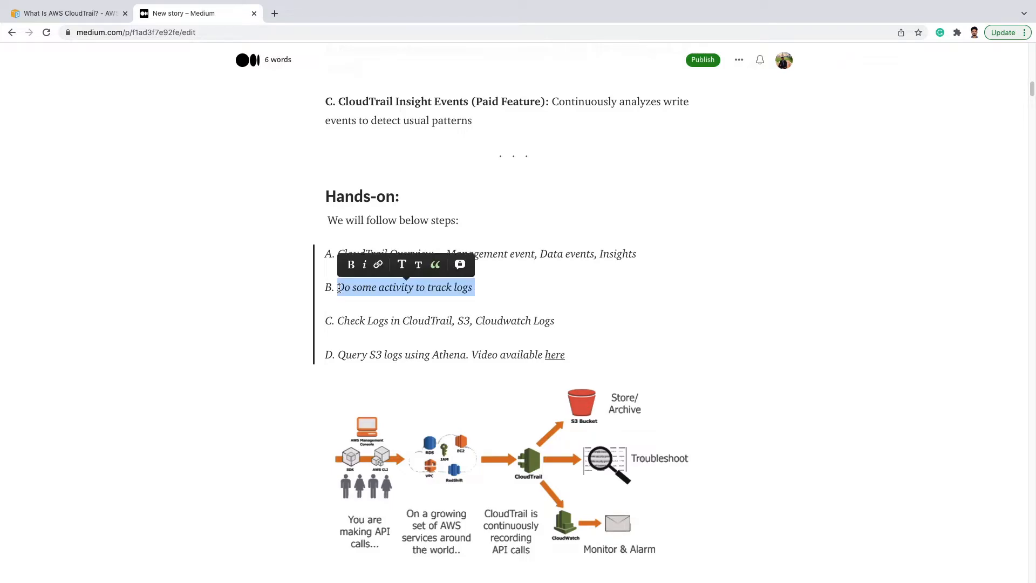
pyautogui.click(487, 290)
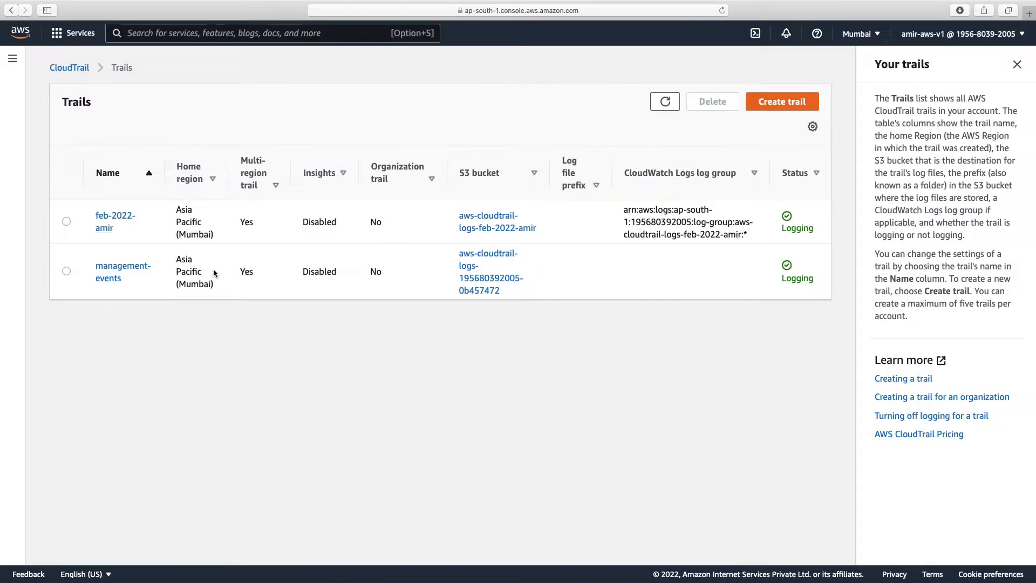
# Open the CloudTrail event history and look over the recent management events.
pyautogui.click(69, 68)
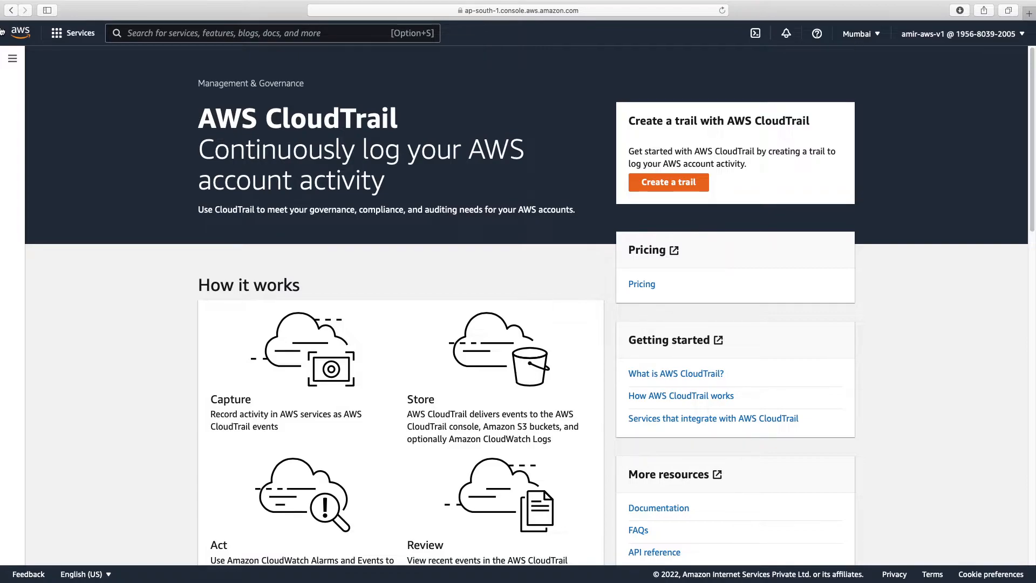
pyautogui.click(13, 11)
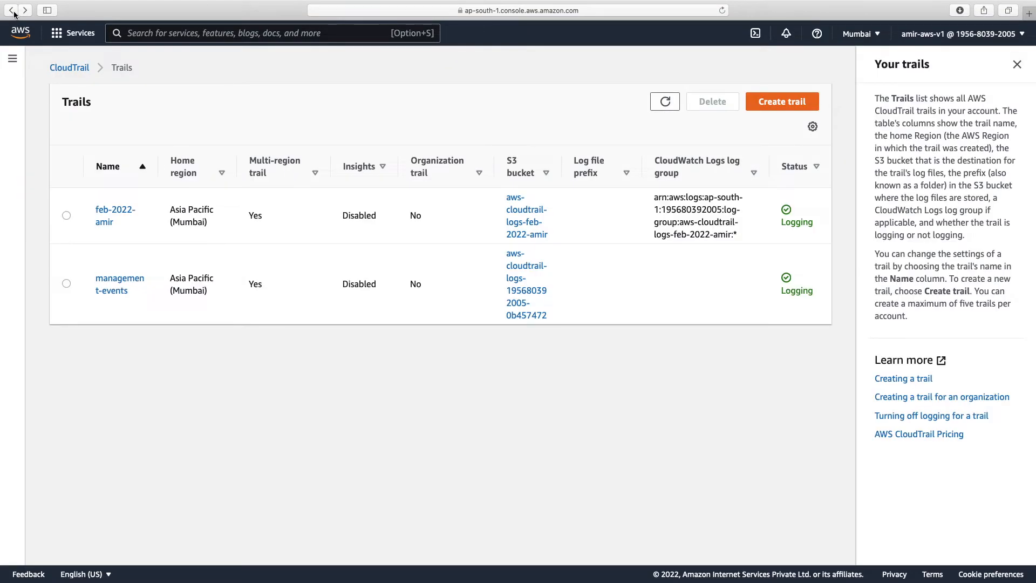
pyautogui.click(13, 59)
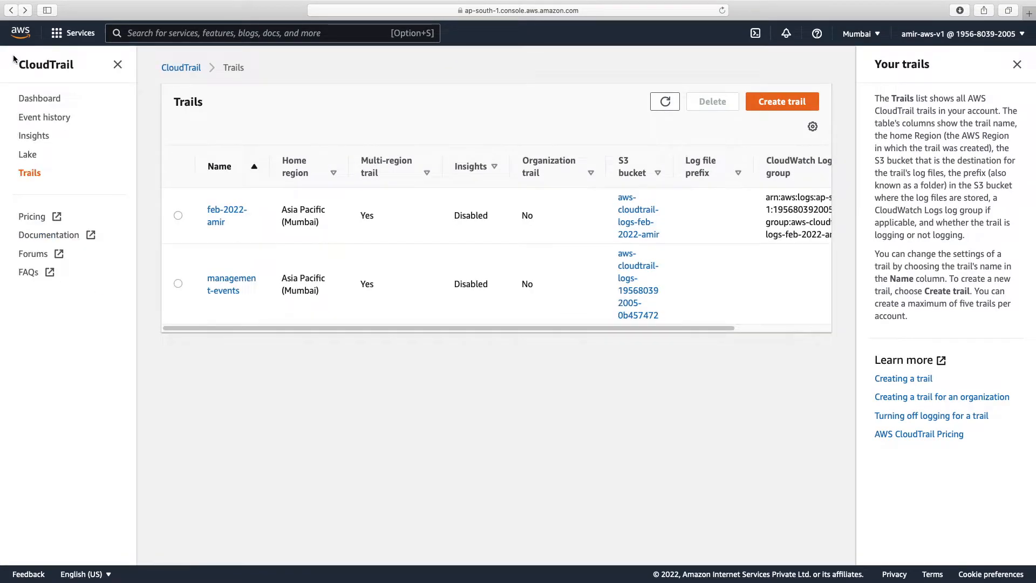
pyautogui.click(62, 120)
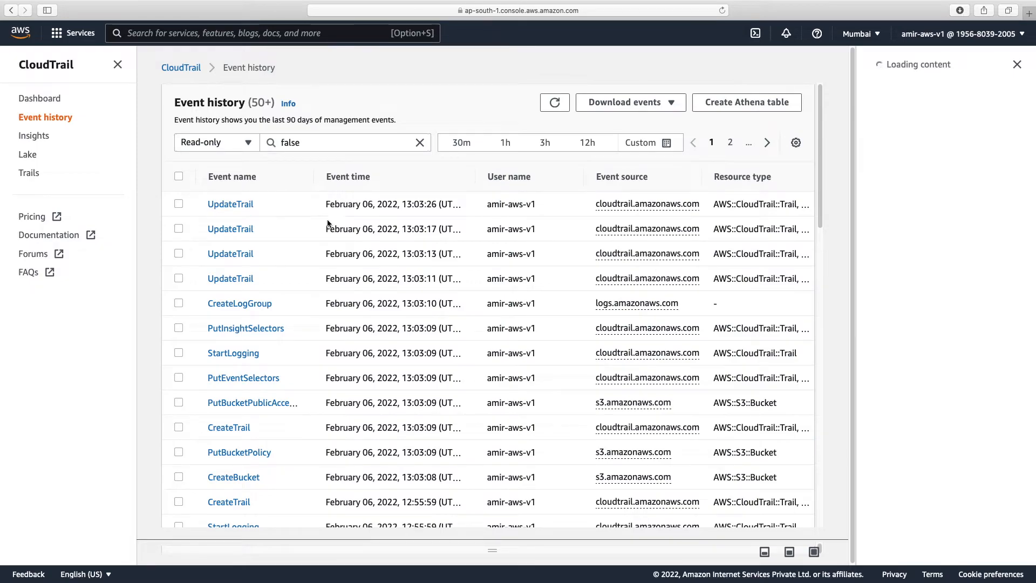
pyautogui.moveTo(820, 115); pyautogui.dragTo(837, 92)
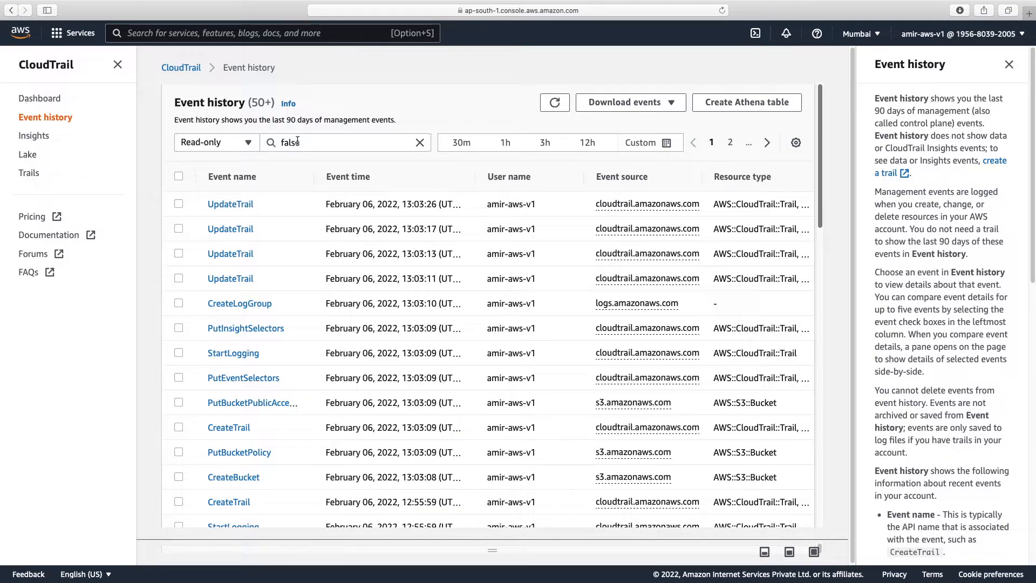
# Filter the event history by event name for TerminateInstances.
pyautogui.click(232, 142)
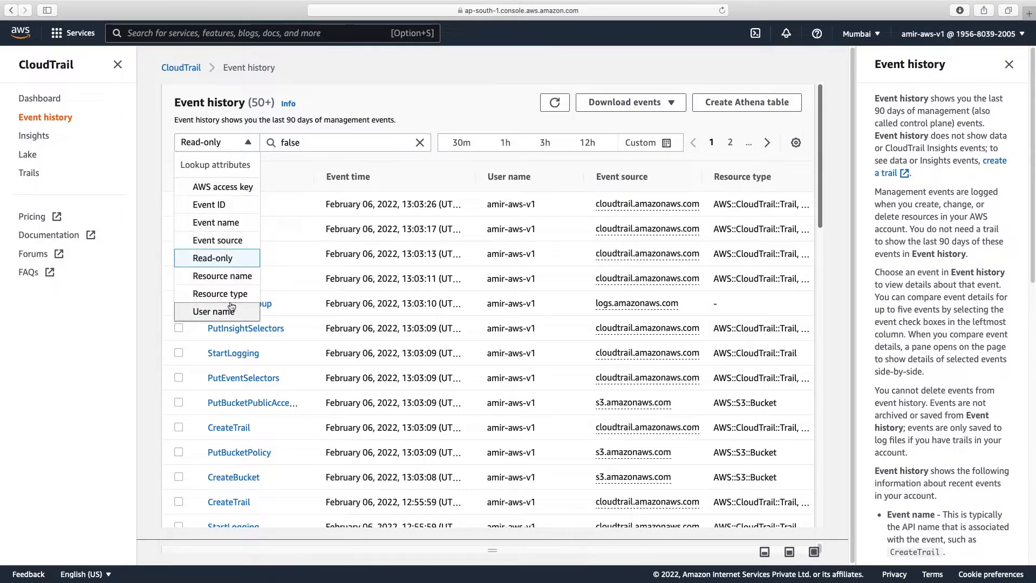
pyautogui.click(232, 223)
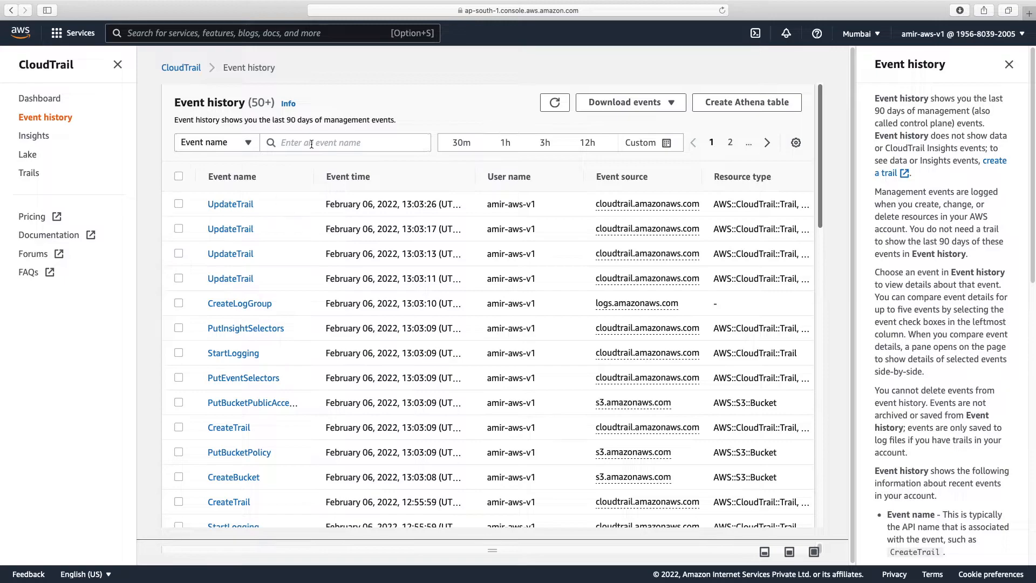
pyautogui.click(311, 144)
pyautogui.write('Ter')
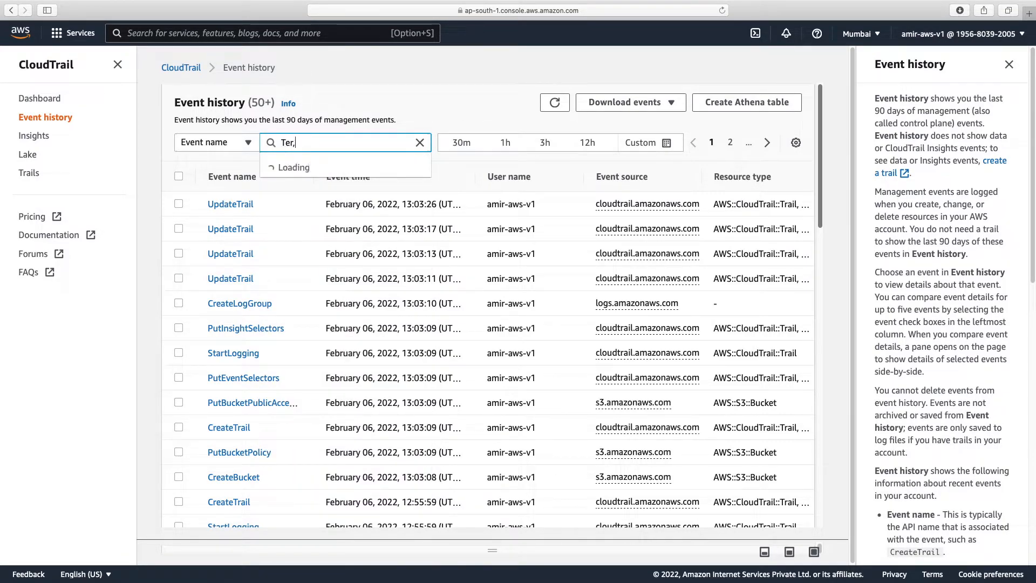
pyautogui.write('minate')
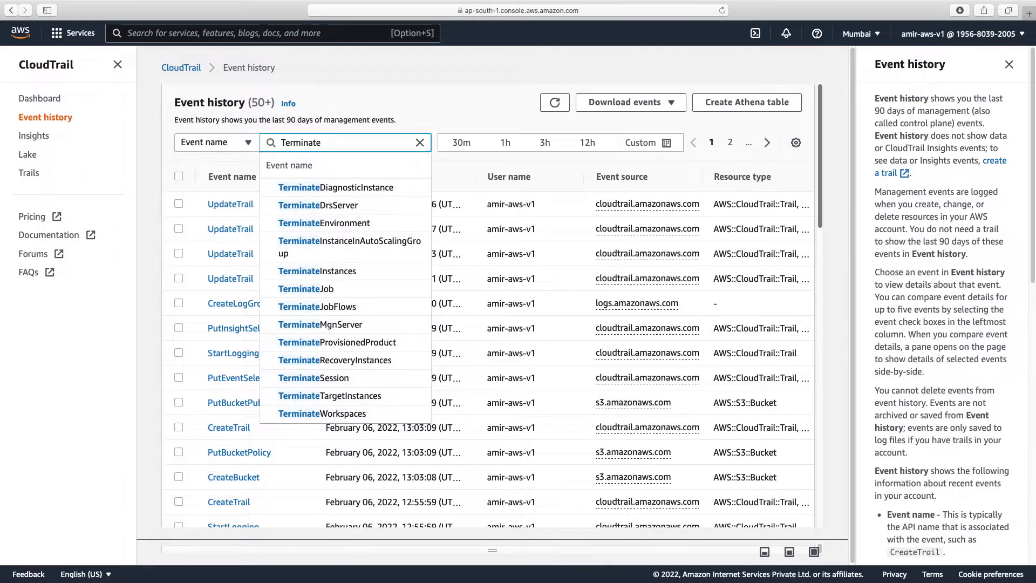
pyautogui.write('Inst')
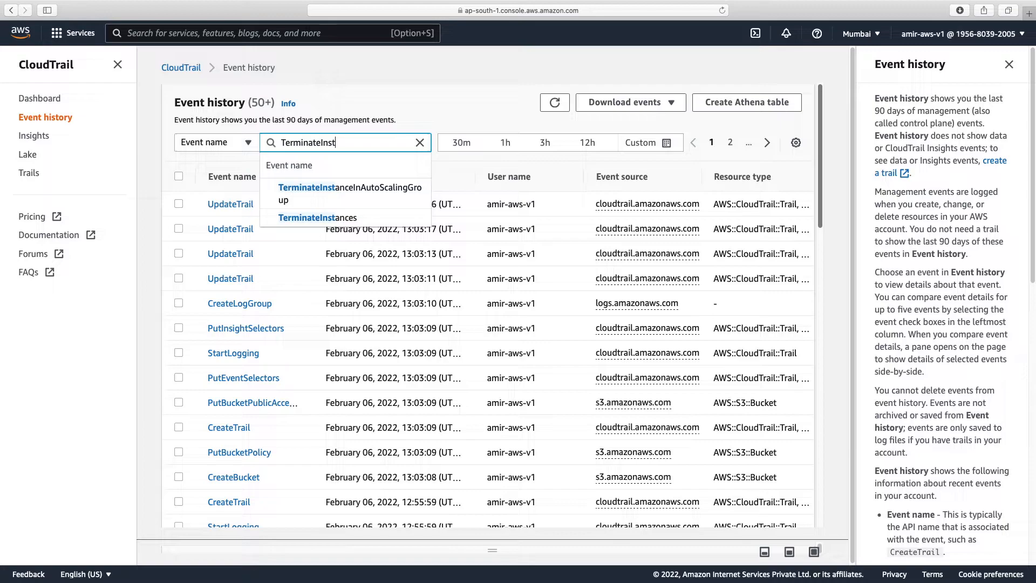
pyautogui.click(313, 221)
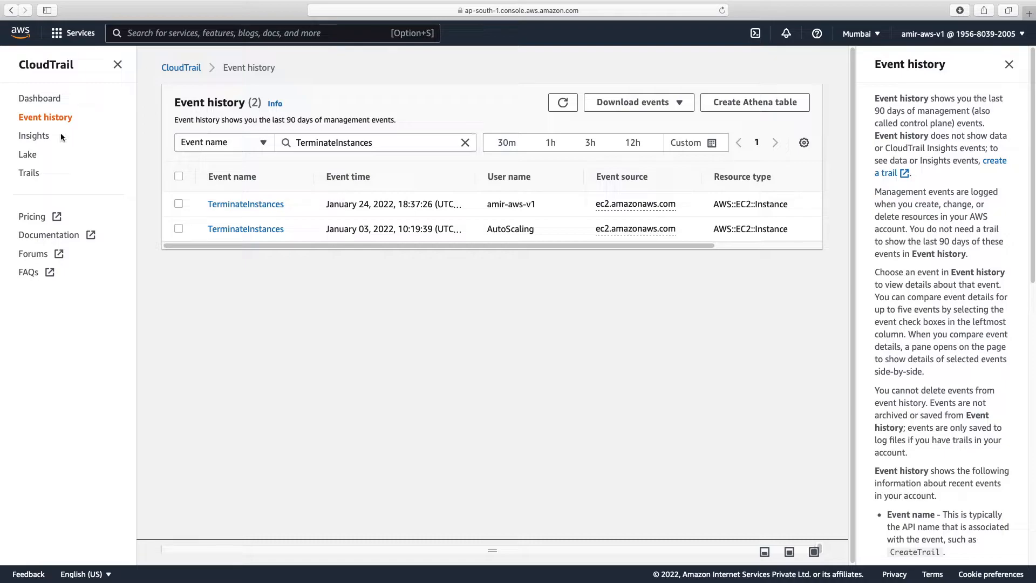
# Look at the CloudTrail Insights page and the list of trails, and return to the event history.
pyautogui.click(34, 141)
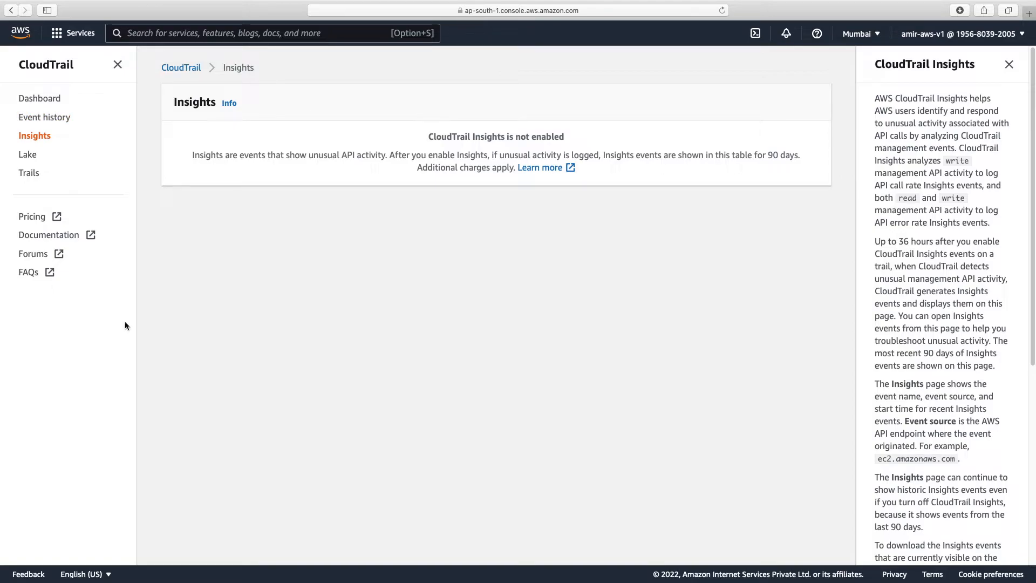
pyautogui.click(44, 105)
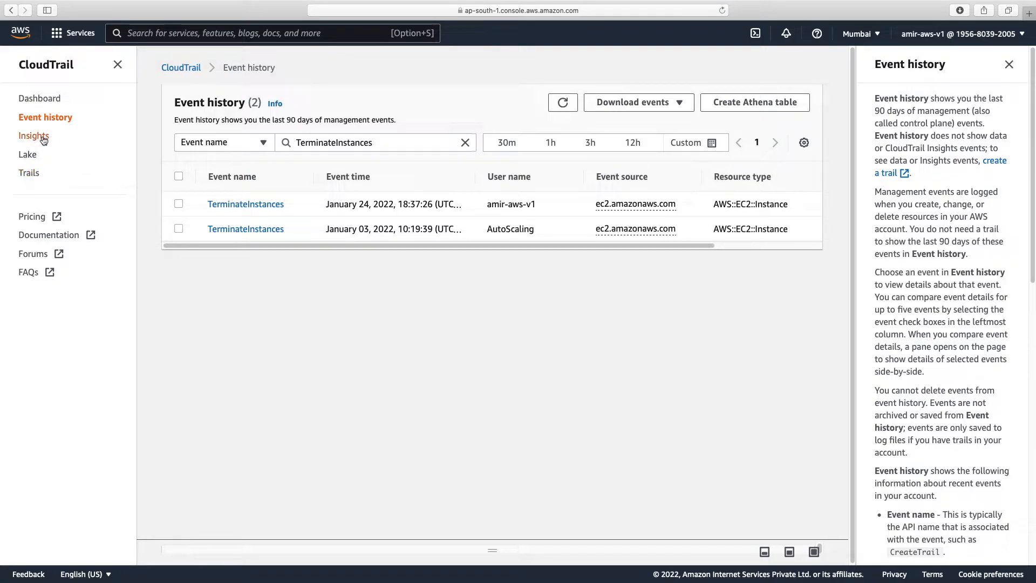
pyautogui.click(34, 173)
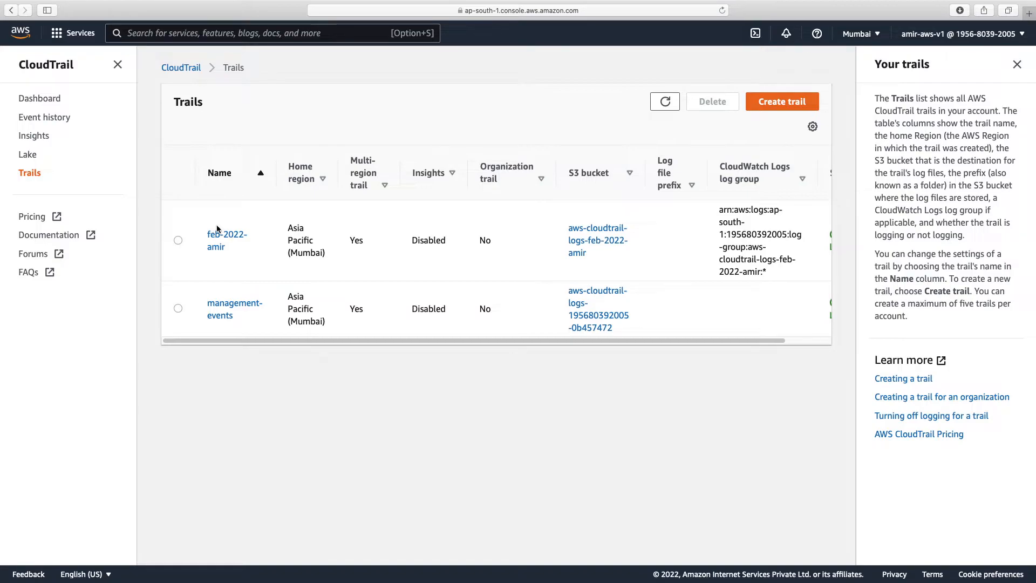
pyautogui.click(52, 119)
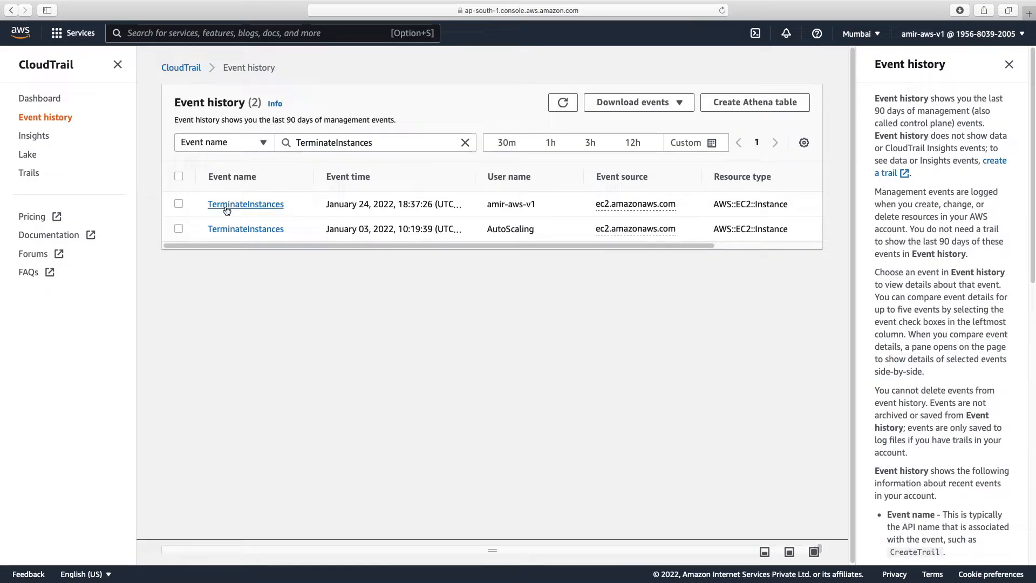
# Examine the event history's lookup attributes and filter the events by Read-only set to false.
pyautogui.click(232, 139)
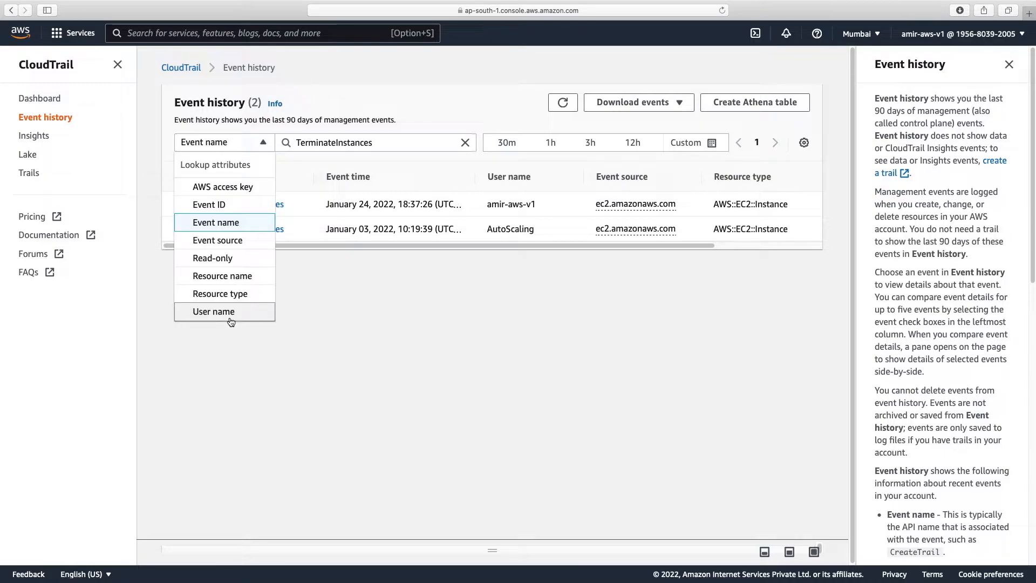
pyautogui.click(231, 188)
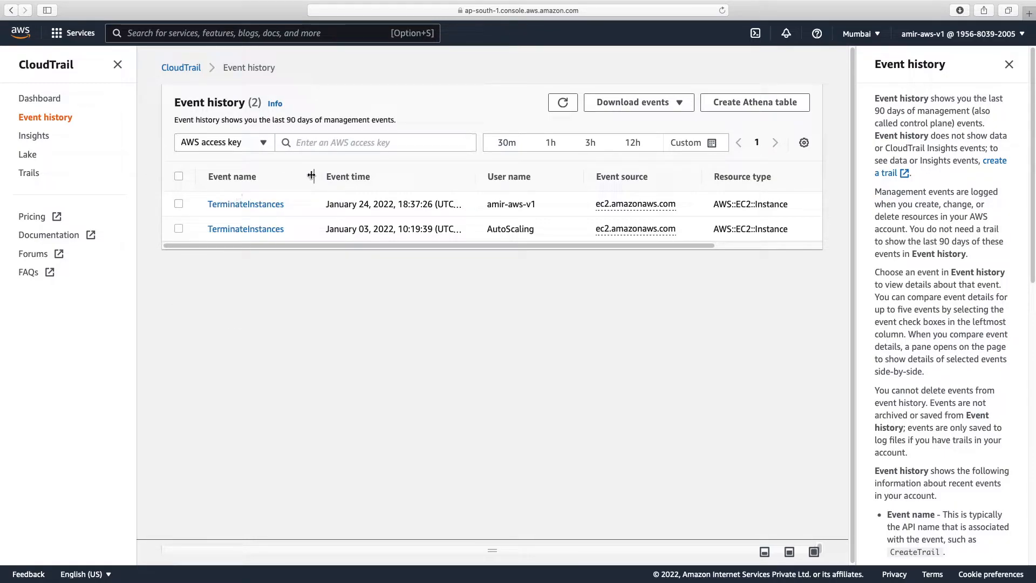
pyautogui.click(224, 142)
pyautogui.click(221, 256)
pyautogui.click(308, 148)
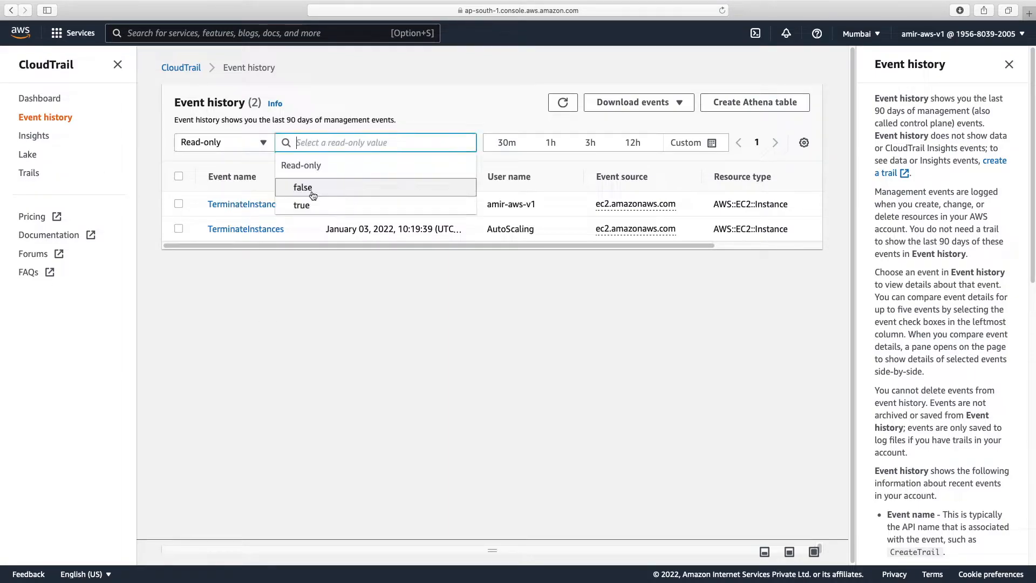
pyautogui.click(303, 188)
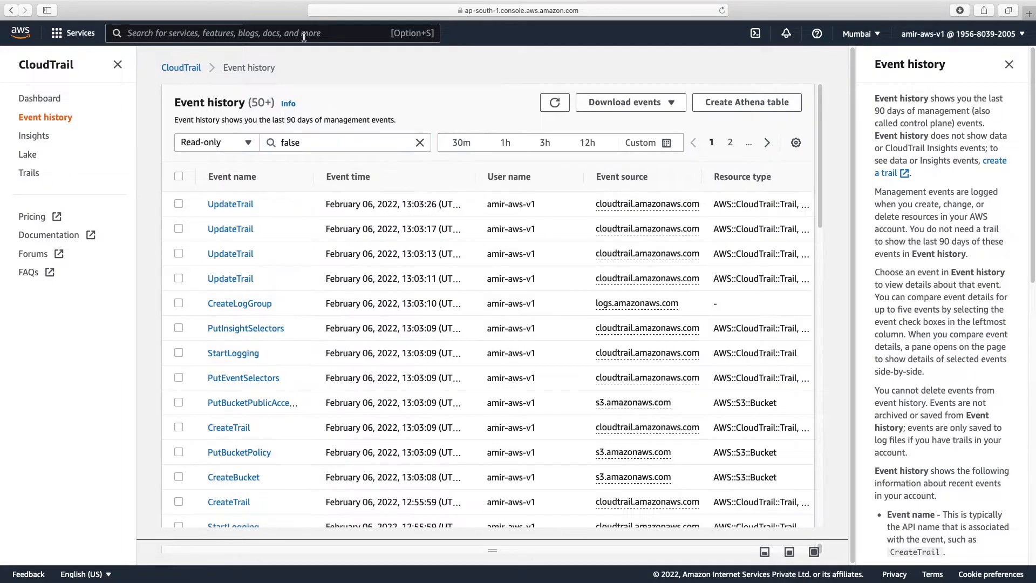
# Search the AWS services for ec2 and open the EC2 console in a separate browser tab.
pyautogui.click(303, 34)
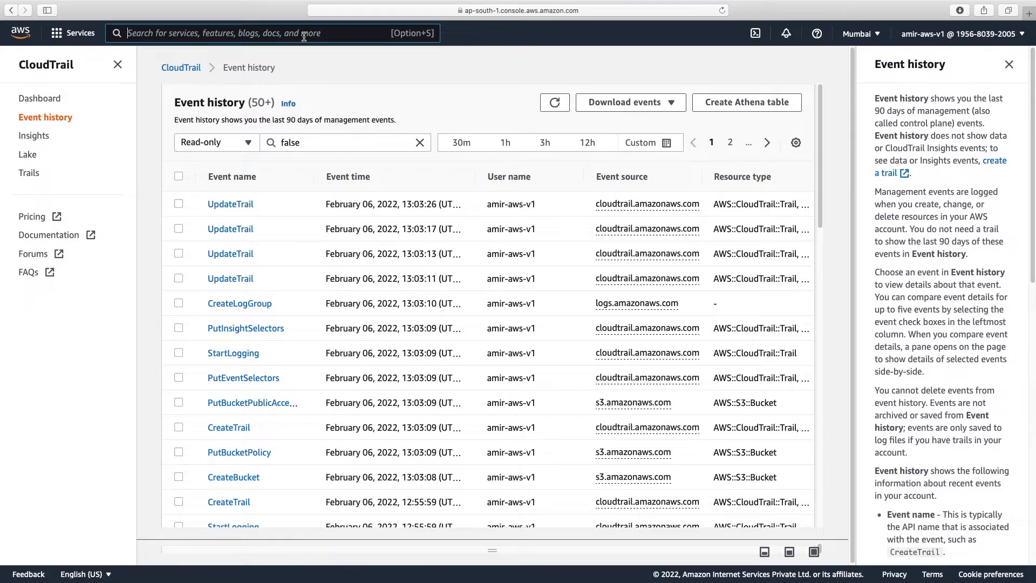
pyautogui.write('e')
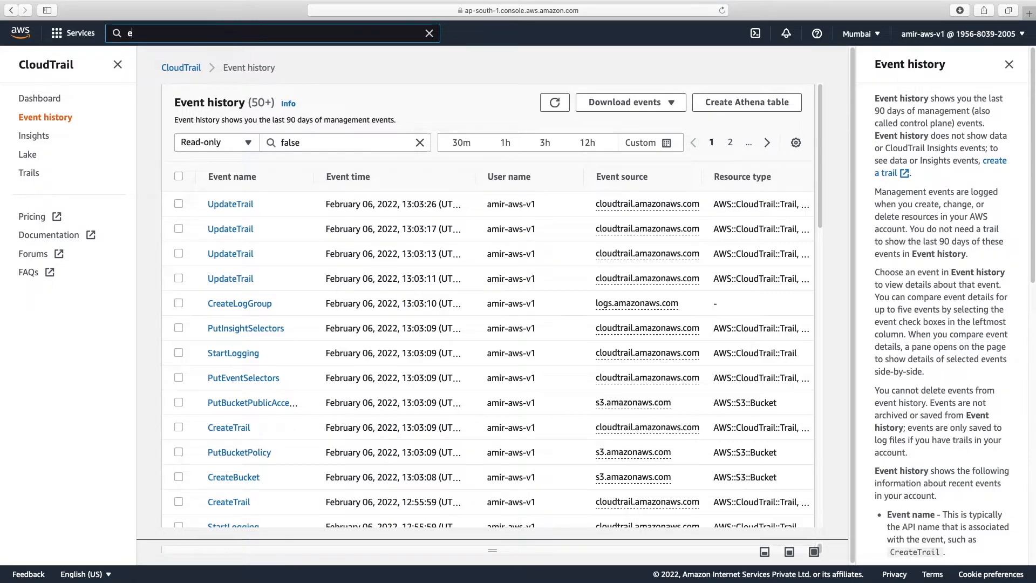
pyautogui.write('c')
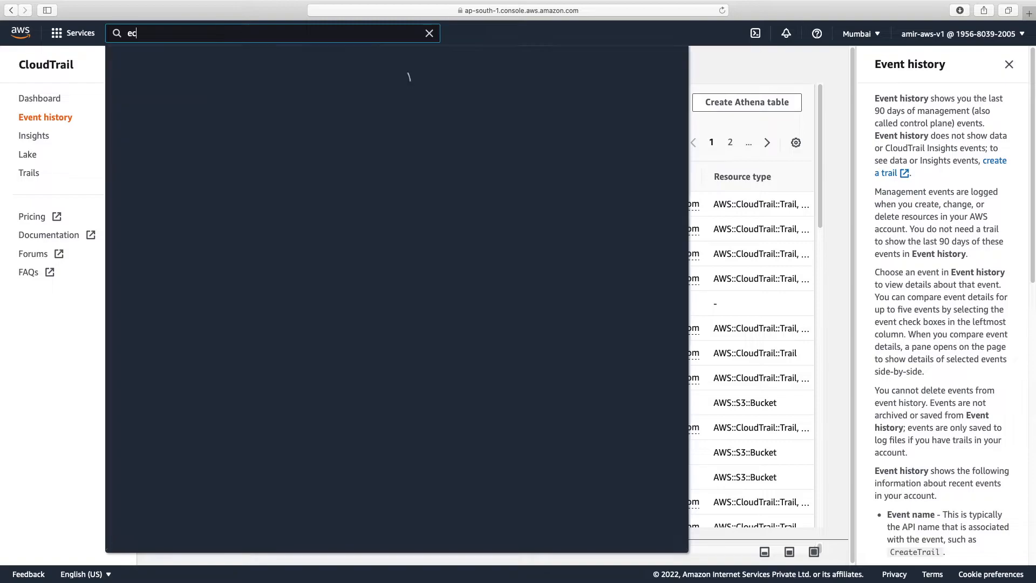
pyautogui.write('2')
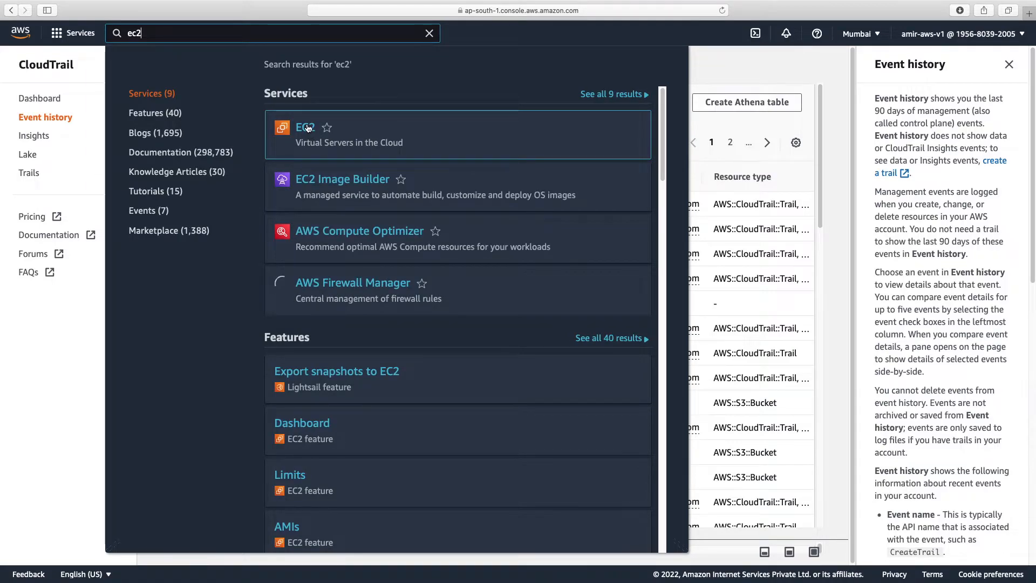
pyautogui.keyDown('super'); pyautogui.click(307, 129); pyautogui.keyUp('super')
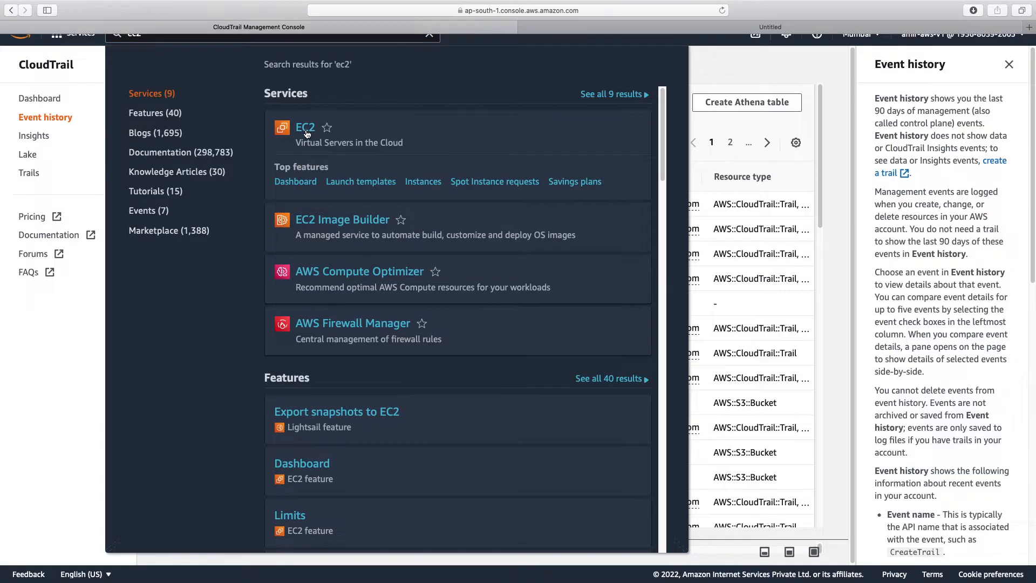
pyautogui.click(572, 32)
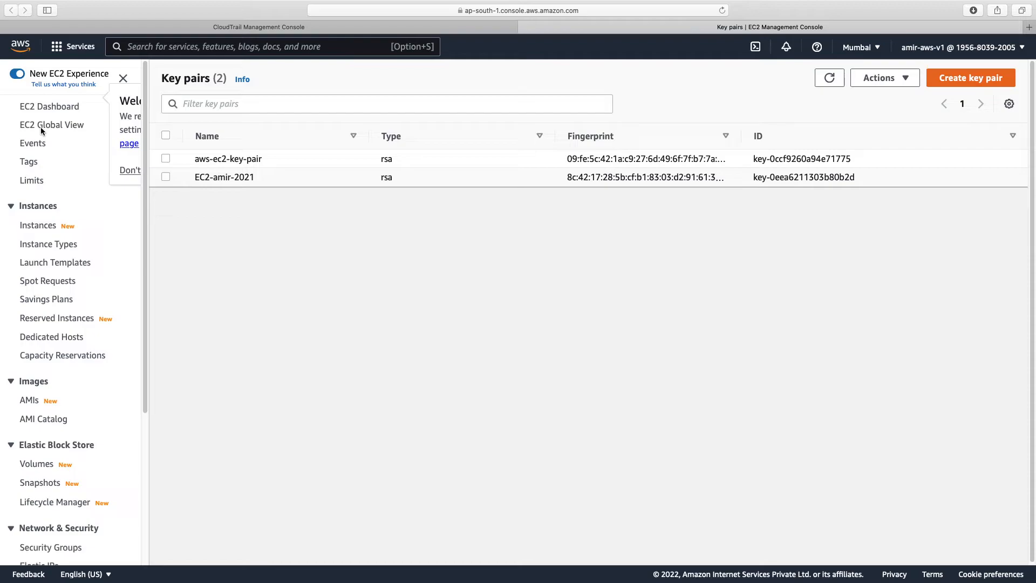
# Create an RSA key pair named FunKeyPair with a .pem private key file.
pyautogui.scroll(-3, 41, 128)
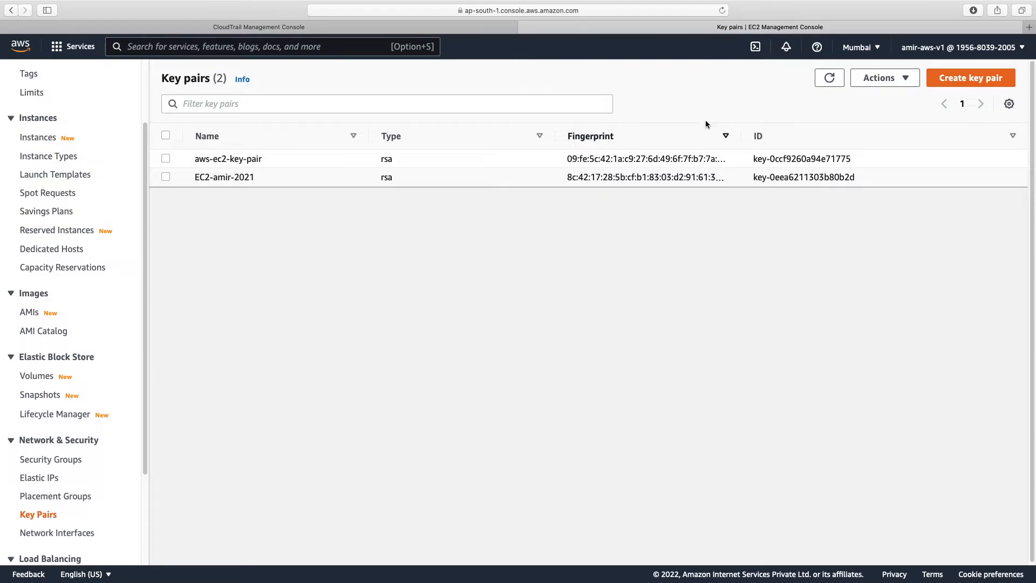
pyautogui.click(1001, 81)
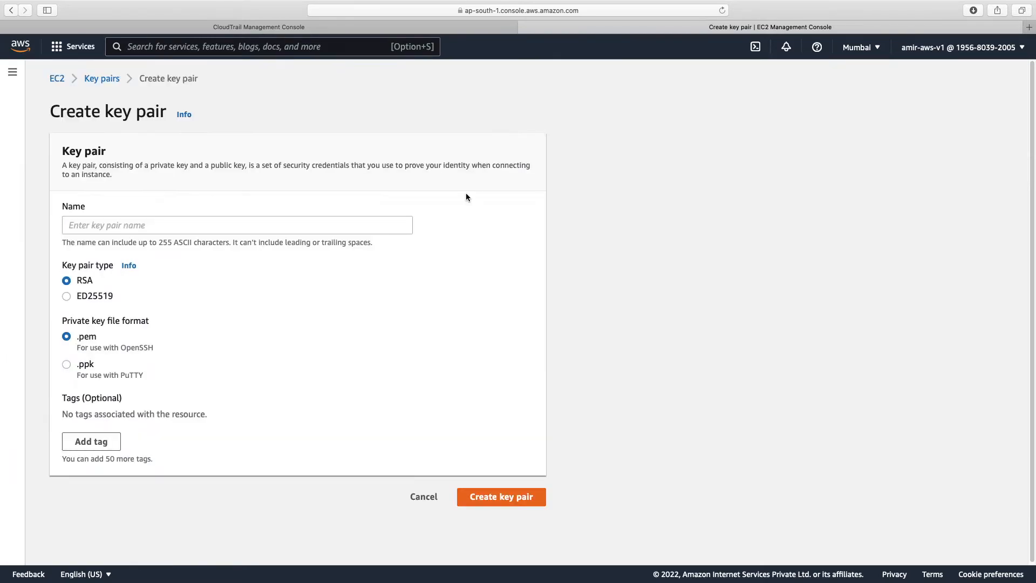
pyautogui.click(332, 227)
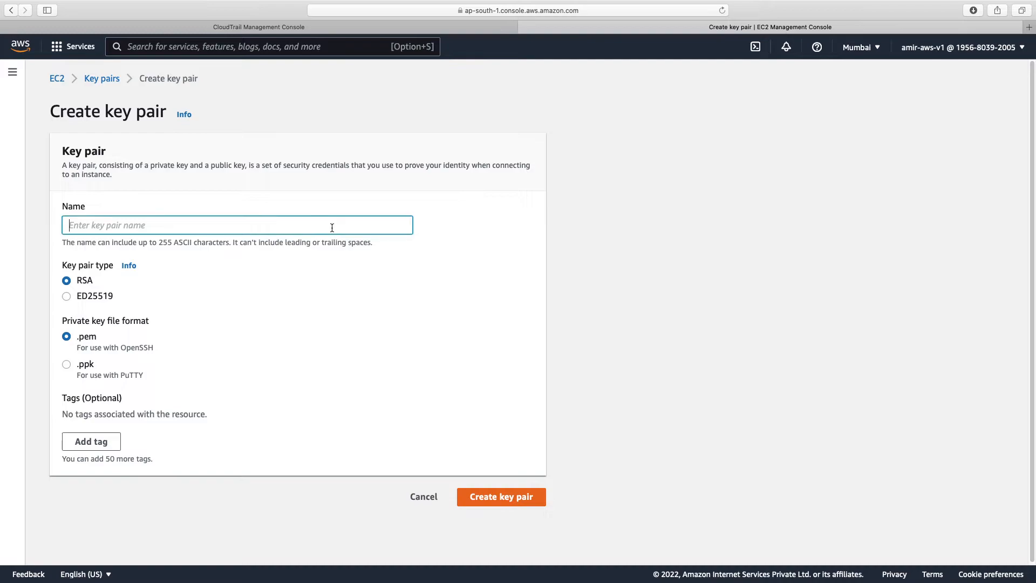
pyautogui.write('FunKeyPair')
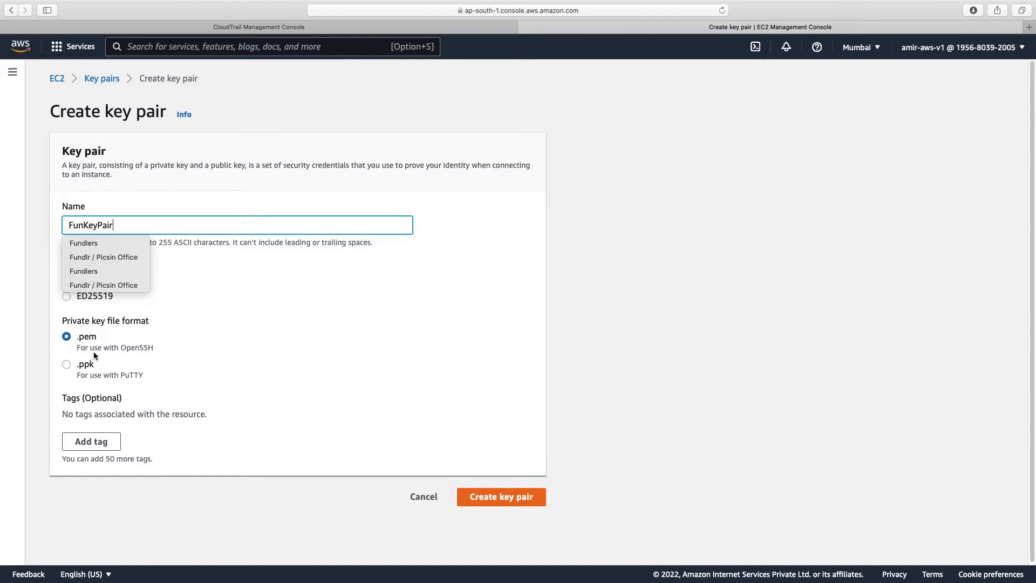
pyautogui.click(503, 496)
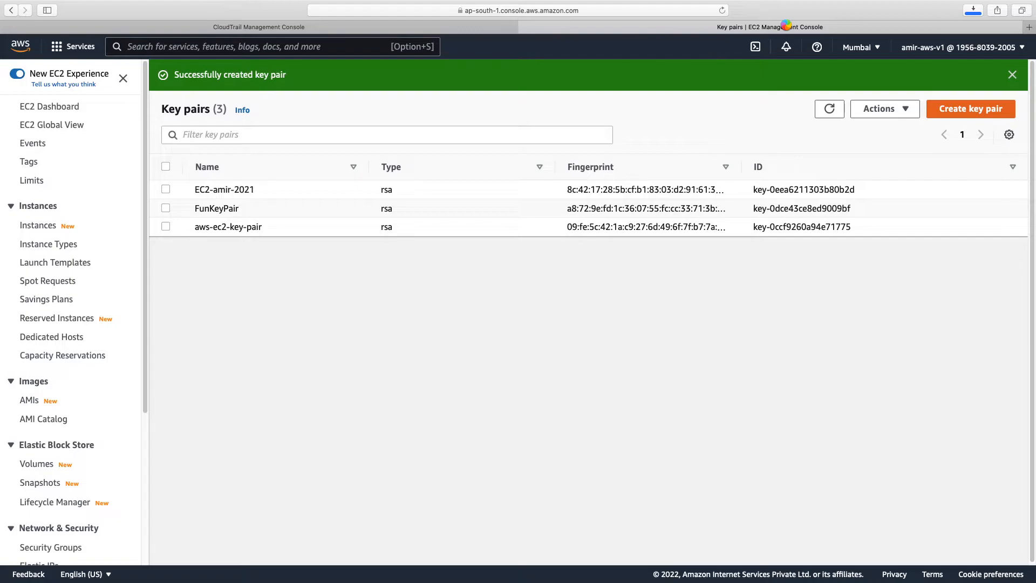
# Return to the CloudTrail console and look over the trail's general details and CloudWatch Logs settings.
pyautogui.click(290, 27)
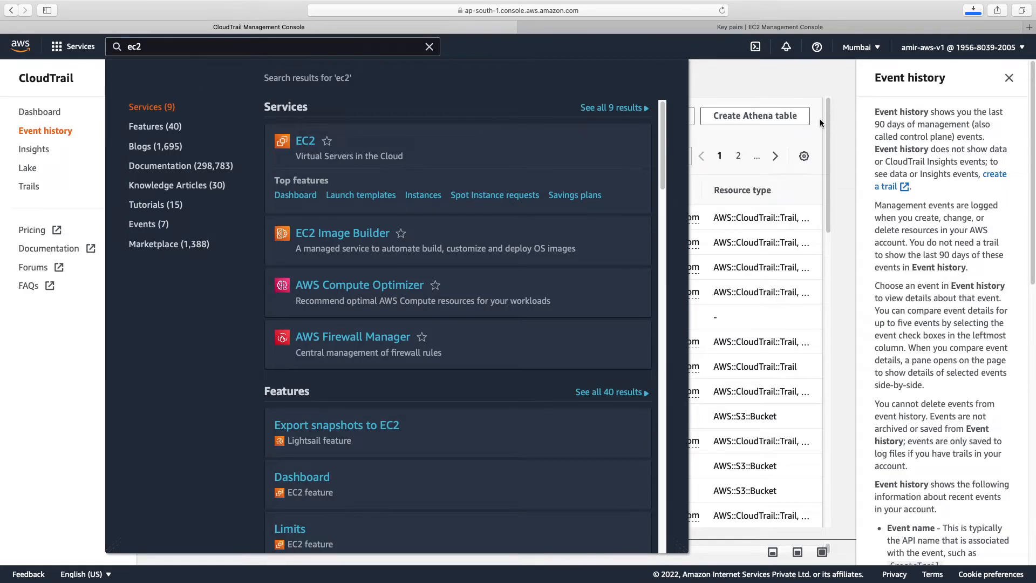
pyautogui.click(820, 123)
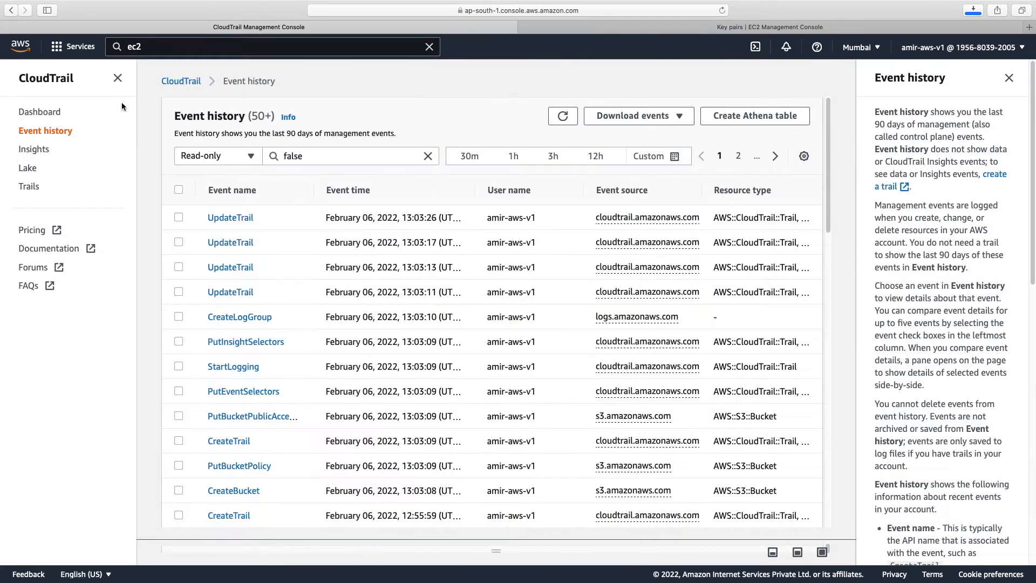
pyautogui.click(42, 115)
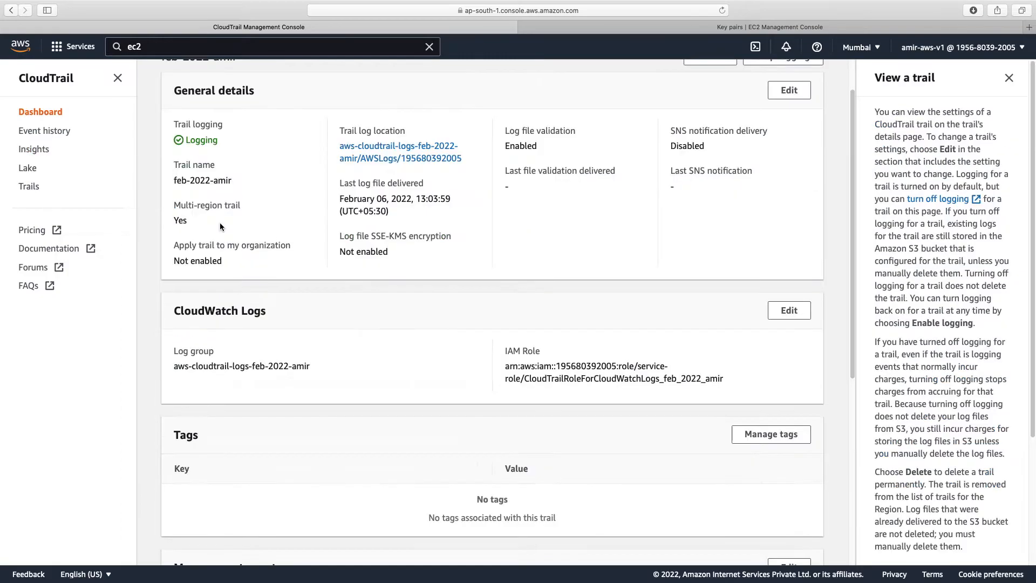
pyautogui.scroll(-1, 219, 222)
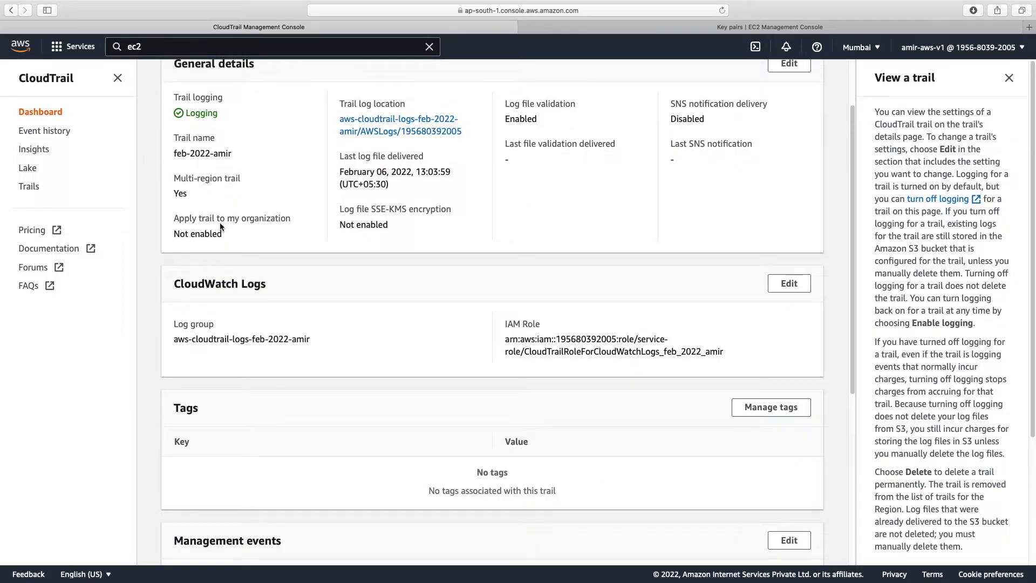
pyautogui.scroll(3, 220, 227)
# Open the most recent CreateLogStream event from the event history and search its page for a key pair reference.
pyautogui.click(52, 136)
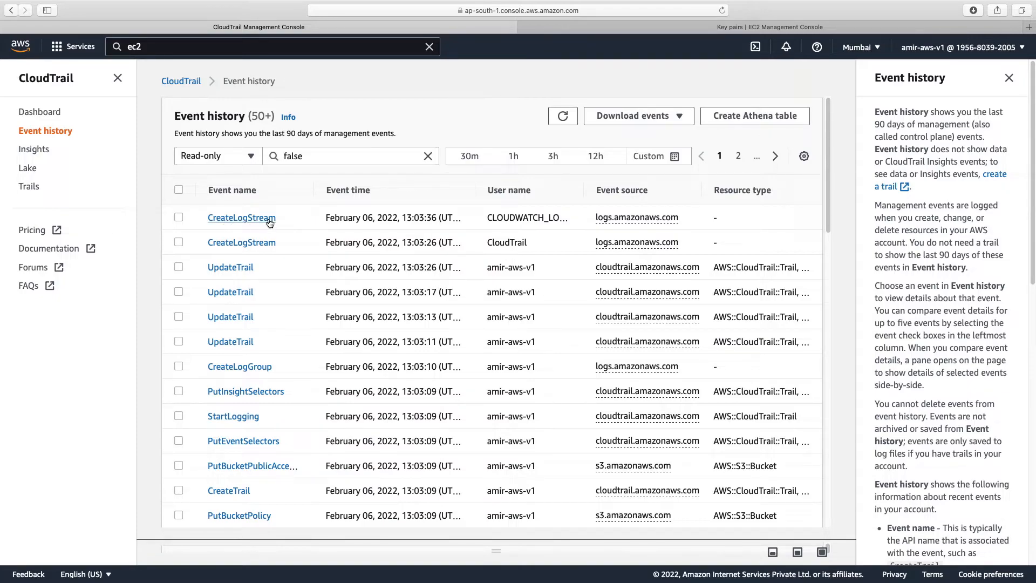
pyautogui.moveTo(437, 218); pyautogui.dragTo(400, 218)
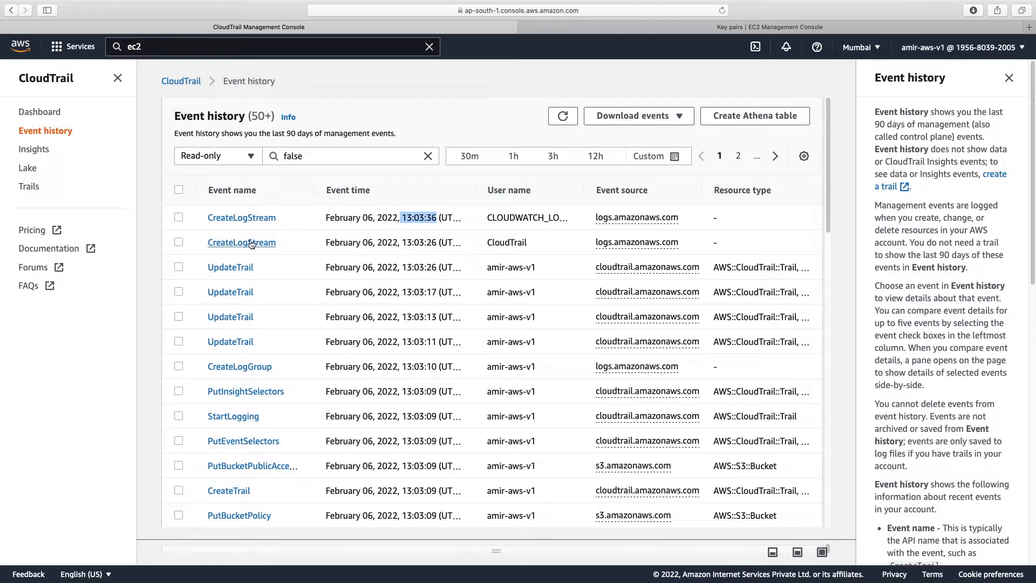
pyautogui.click(248, 218)
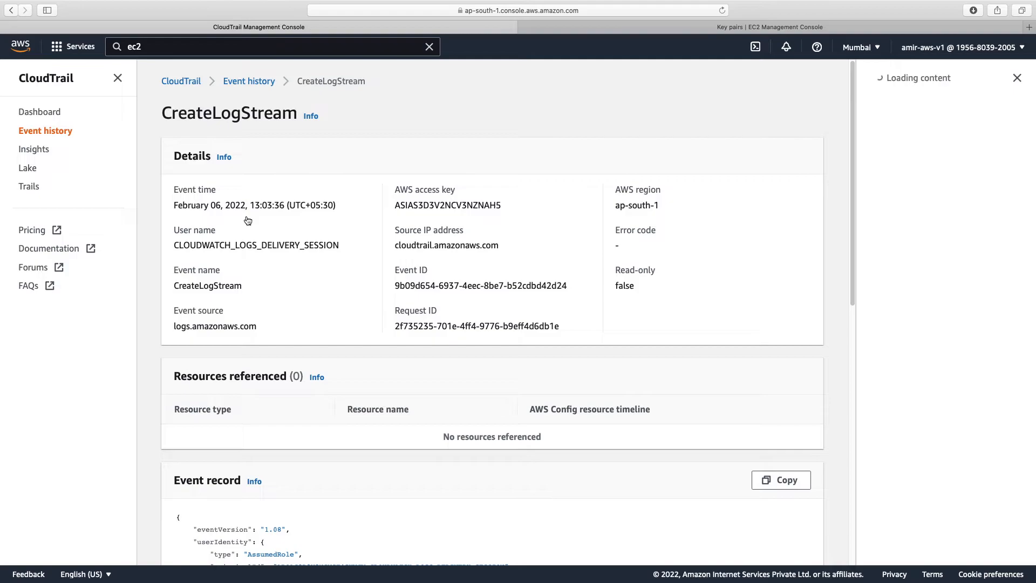
pyautogui.scroll(-8, 303, 253)
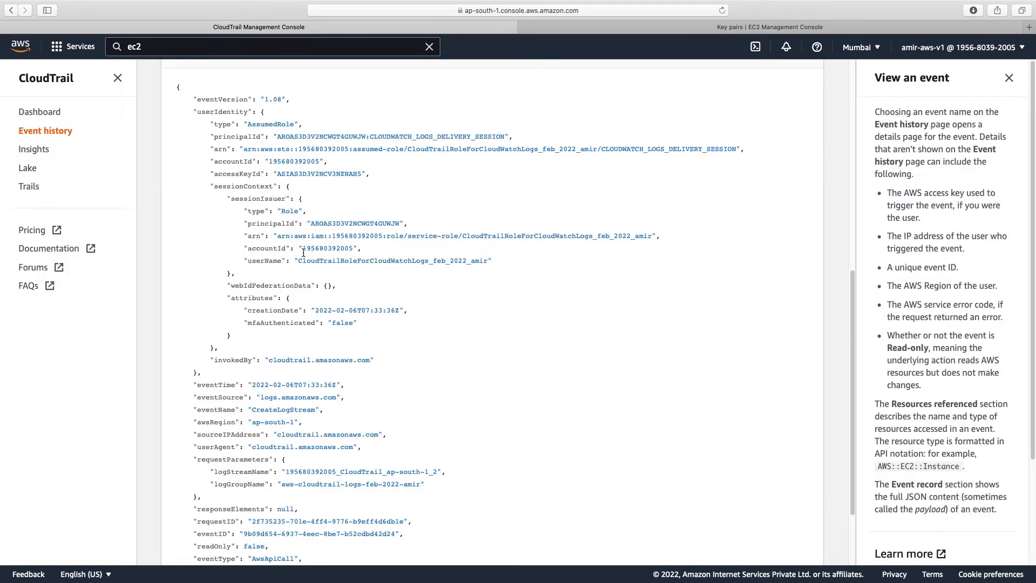
pyautogui.press('super+f')
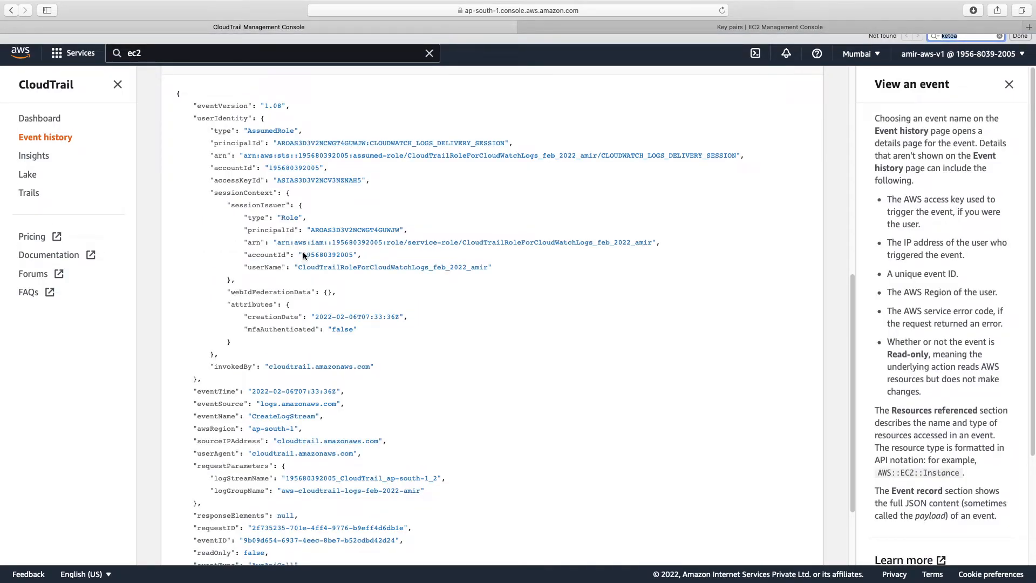
pyautogui.write('k')
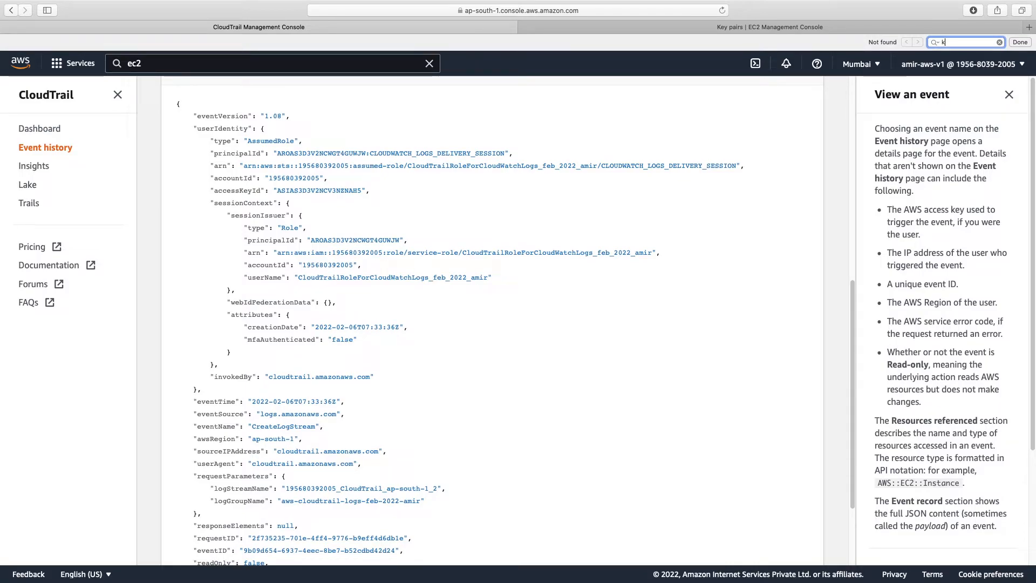
pyautogui.write('eypai')
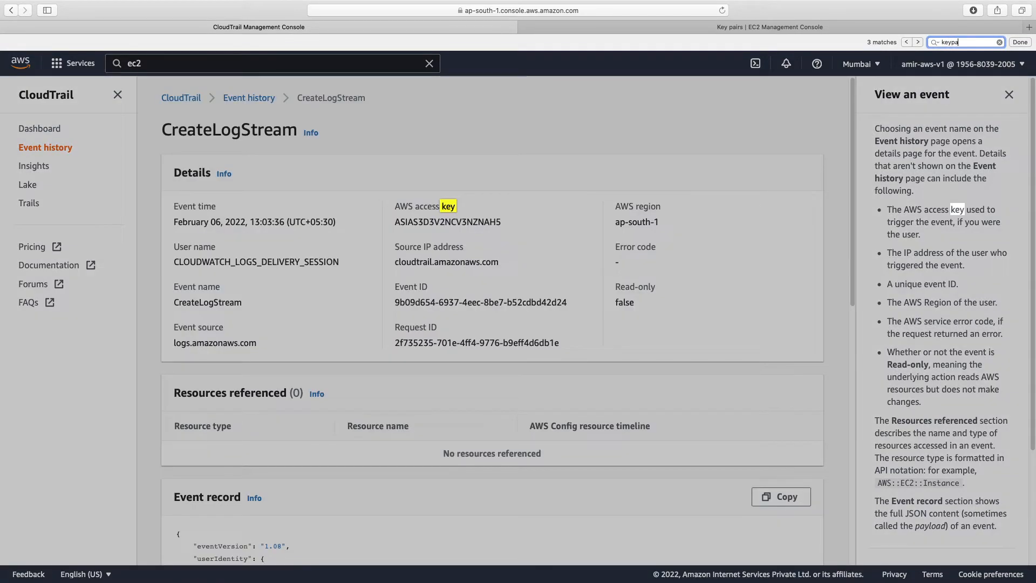
pyautogui.hotkey('alt', 'BackSpace')
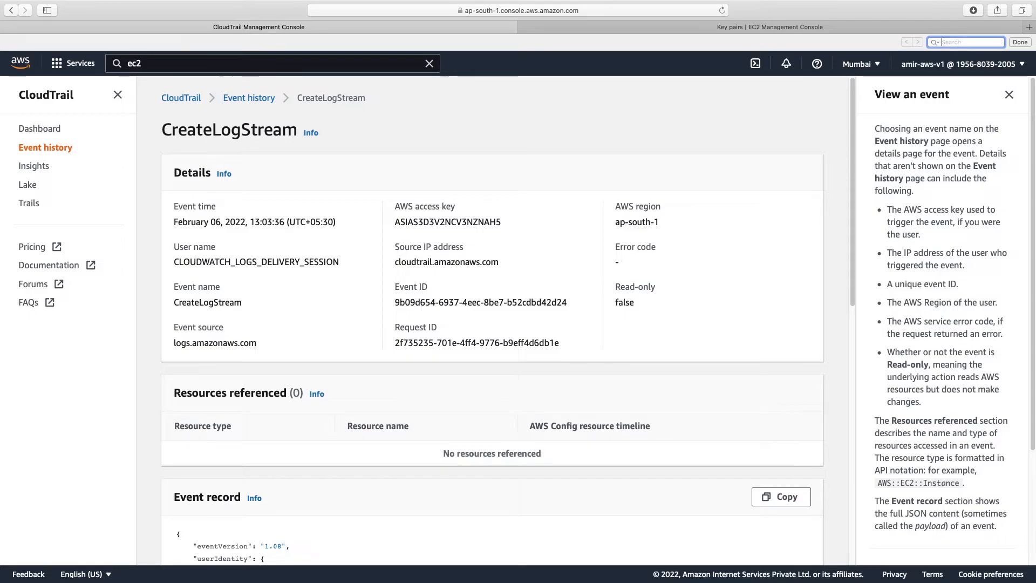
# Examine the CreateLogStream event record, including its session issuer, request parameters and event details.
pyautogui.scroll(-15, 290, 486)
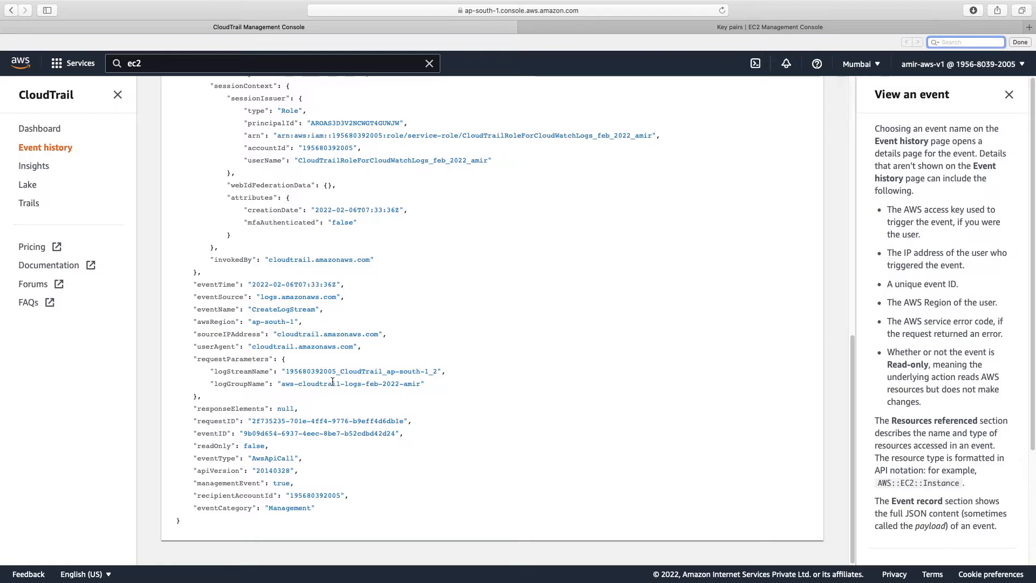
pyautogui.scroll(1, 315, 299)
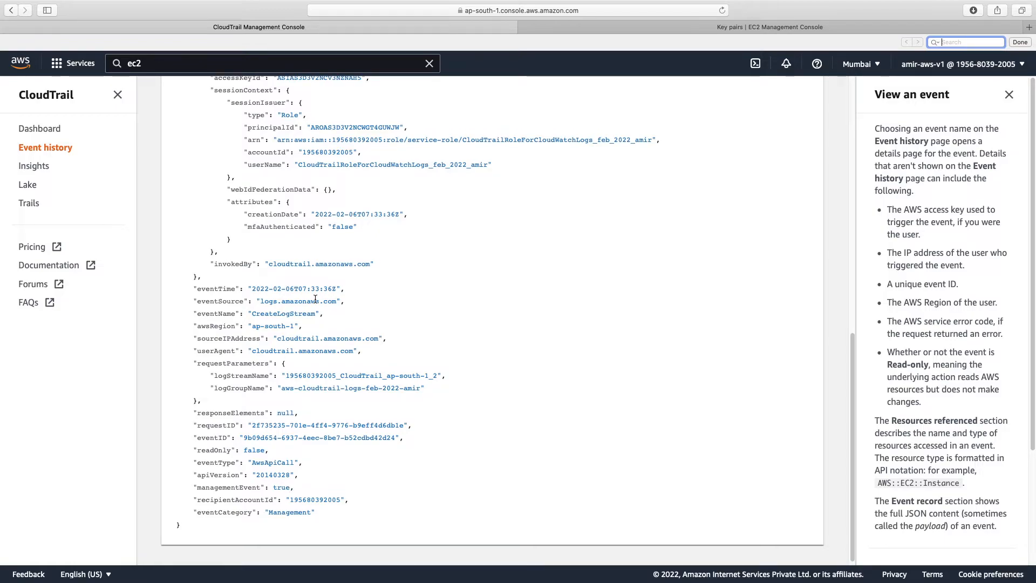
pyautogui.scroll(5, 315, 300)
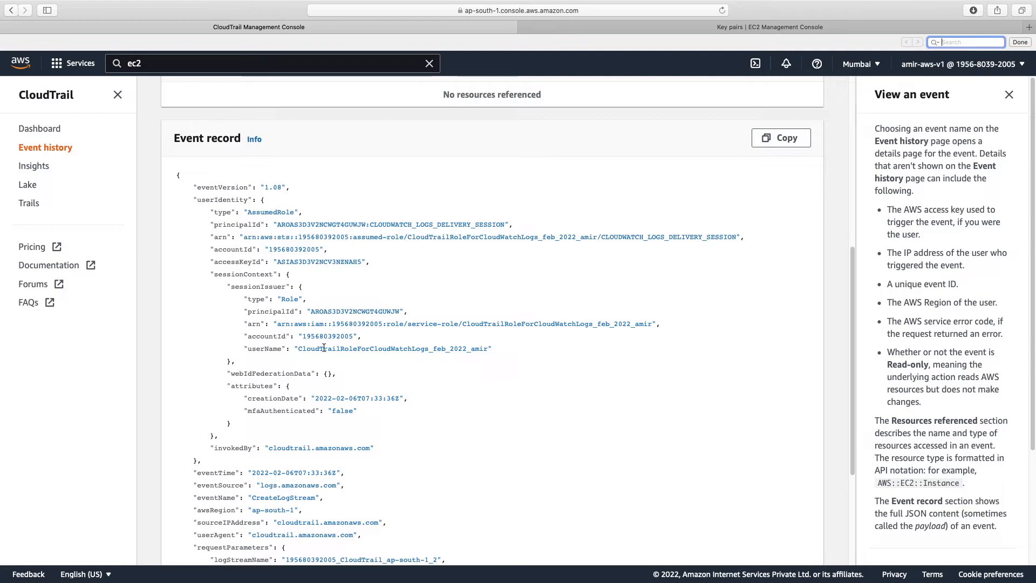
pyautogui.click(471, 346)
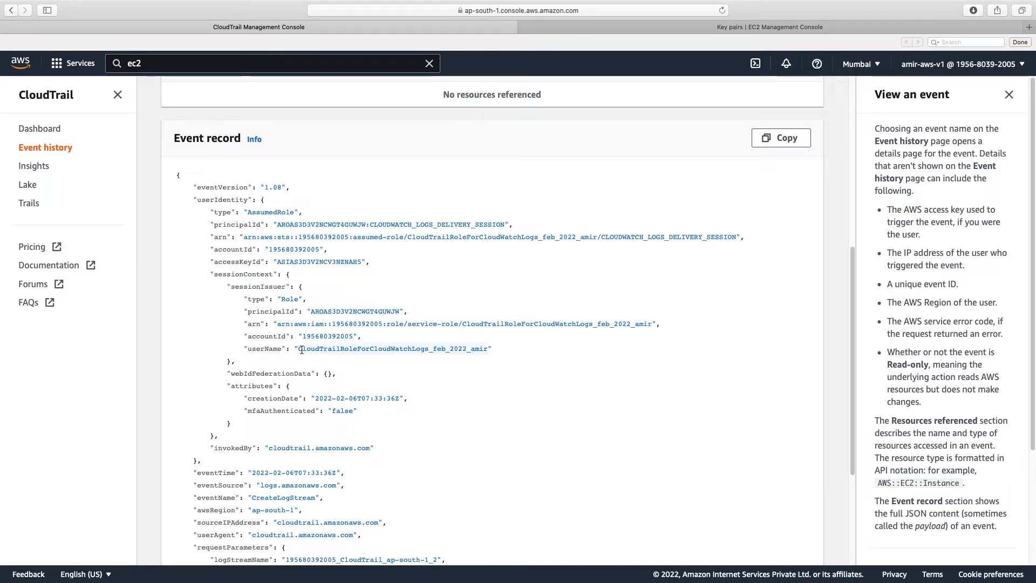
pyautogui.scroll(-4, 301, 349)
pyautogui.scroll(9, 227, 122)
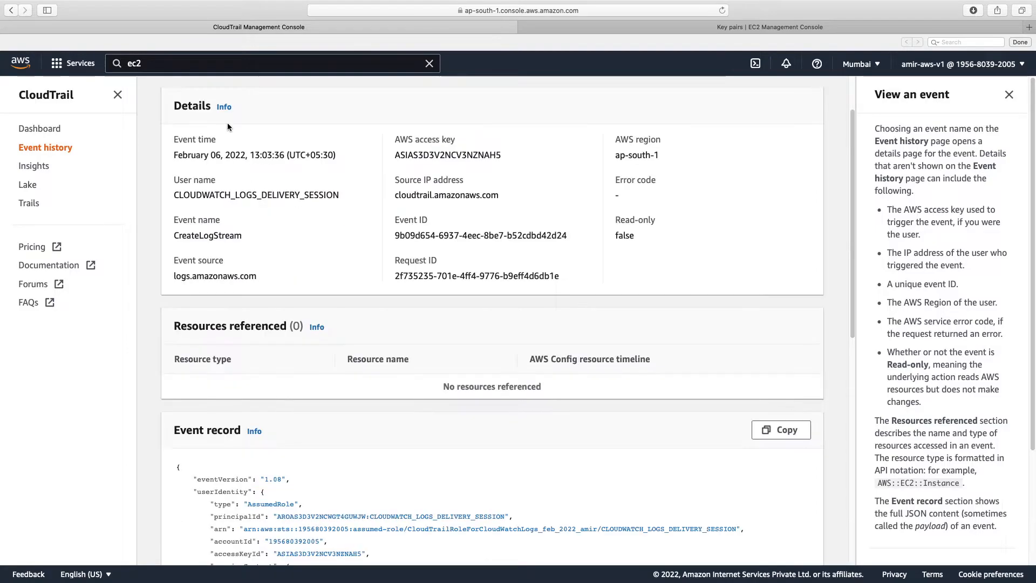
# Return to the event history, open the CreateKeyPair event and check its details and referenced resource name.
pyautogui.click(51, 149)
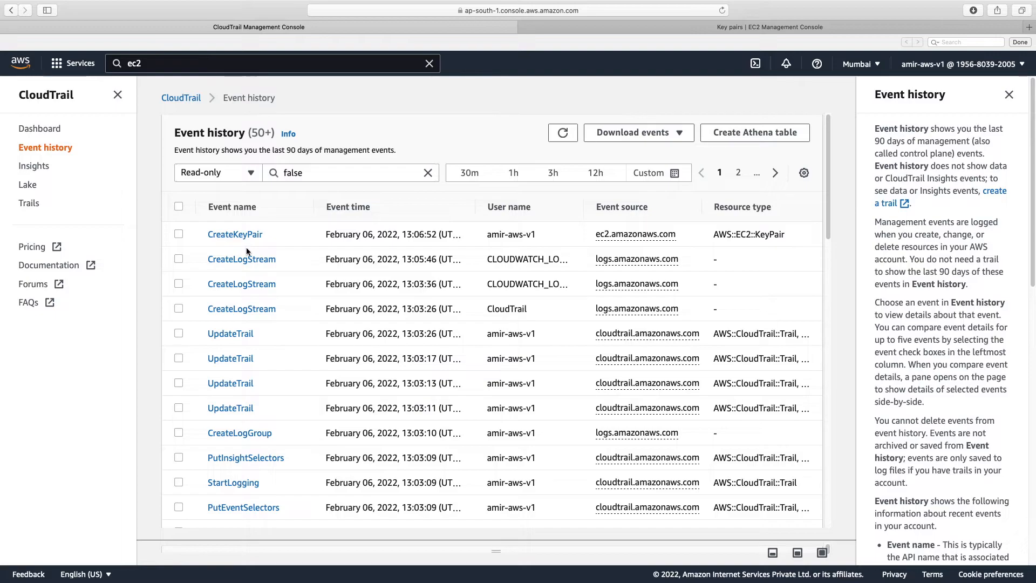
pyautogui.click(227, 234)
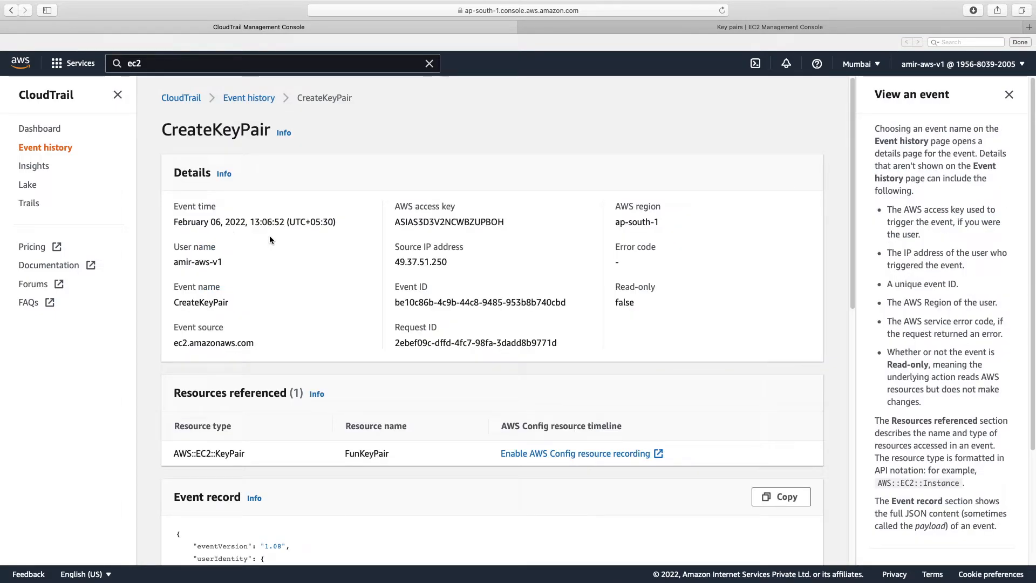
pyautogui.scroll(-1, 317, 247)
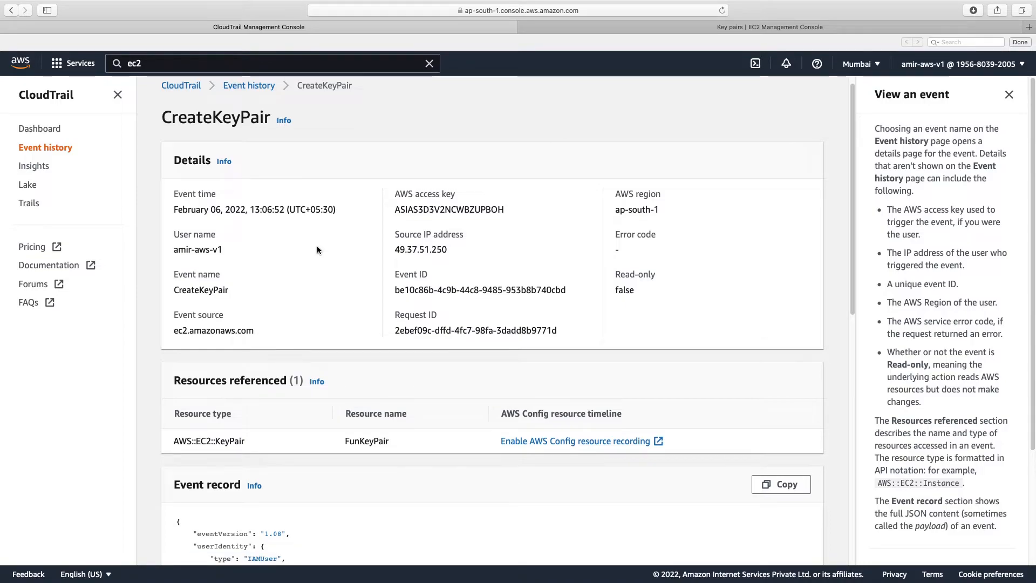
pyautogui.scroll(-3, 317, 249)
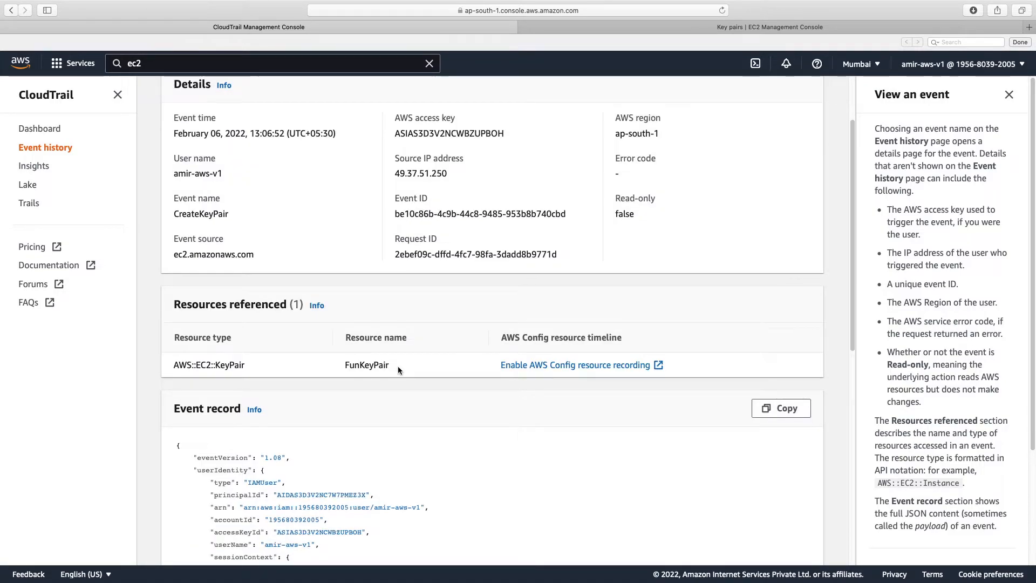
pyautogui.moveTo(397, 366); pyautogui.dragTo(345, 365)
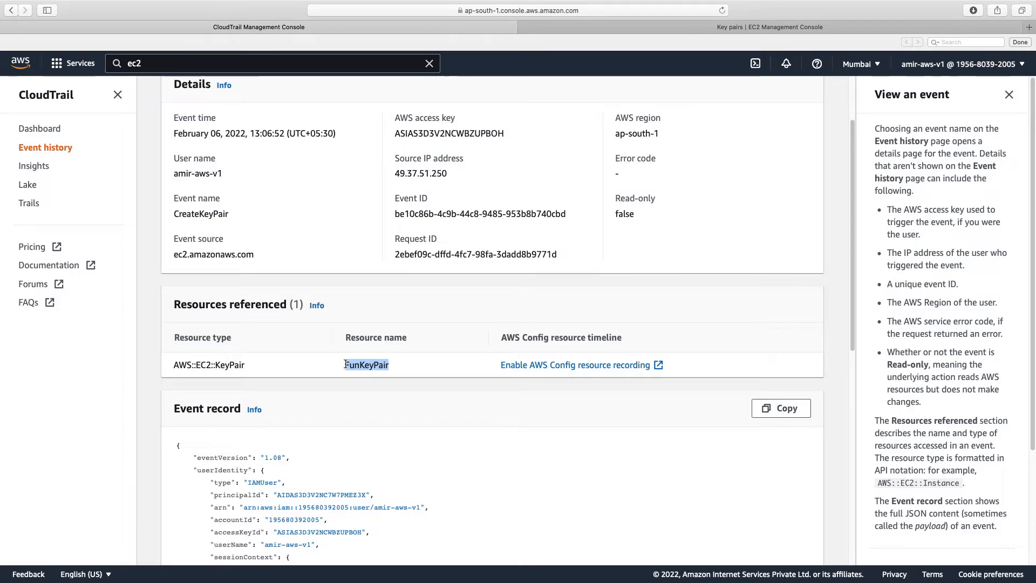
pyautogui.click(685, 28)
pyautogui.scroll(-3, 434, 397)
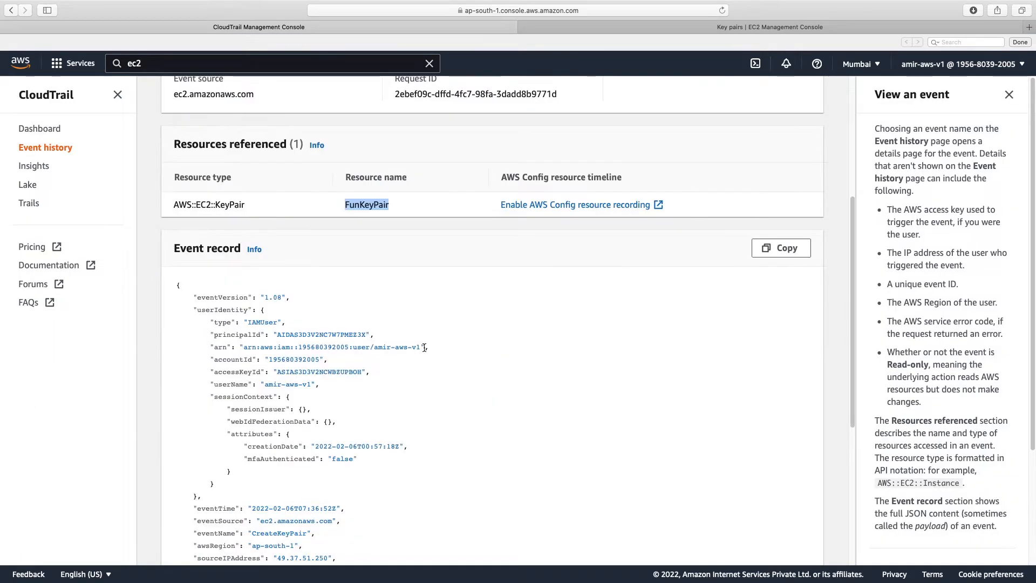
pyautogui.scroll(5, 425, 347)
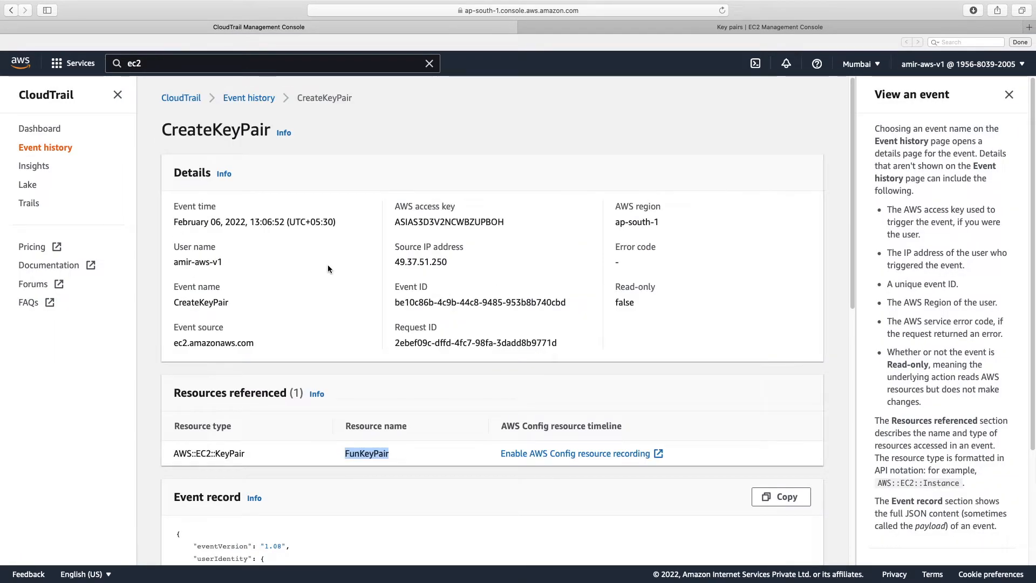
# Read the CreateKeyPair event's JSON record, covering the user identity, request parameters and response elements.
pyautogui.scroll(-8, 328, 268)
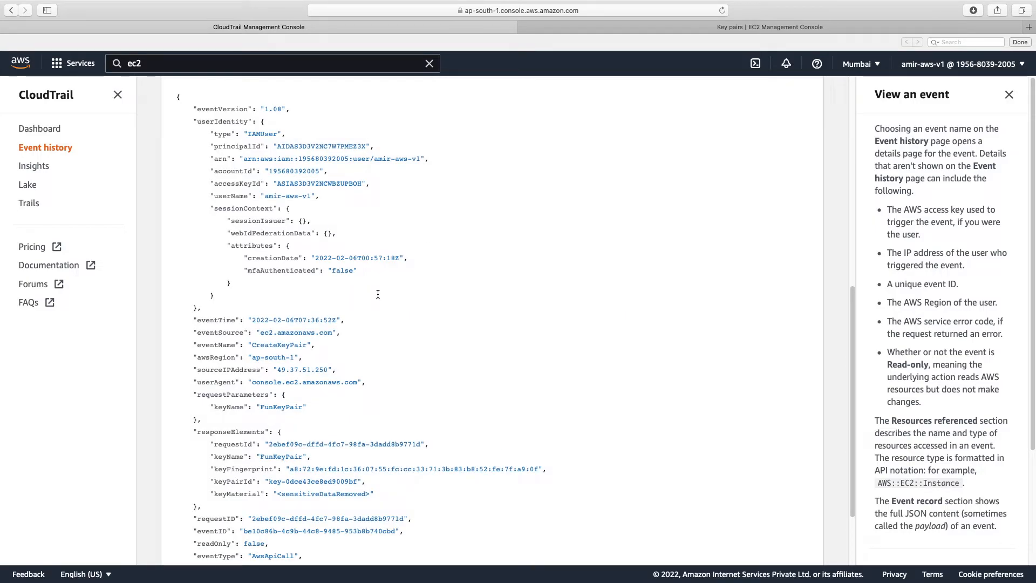
pyautogui.scroll(1, 378, 294)
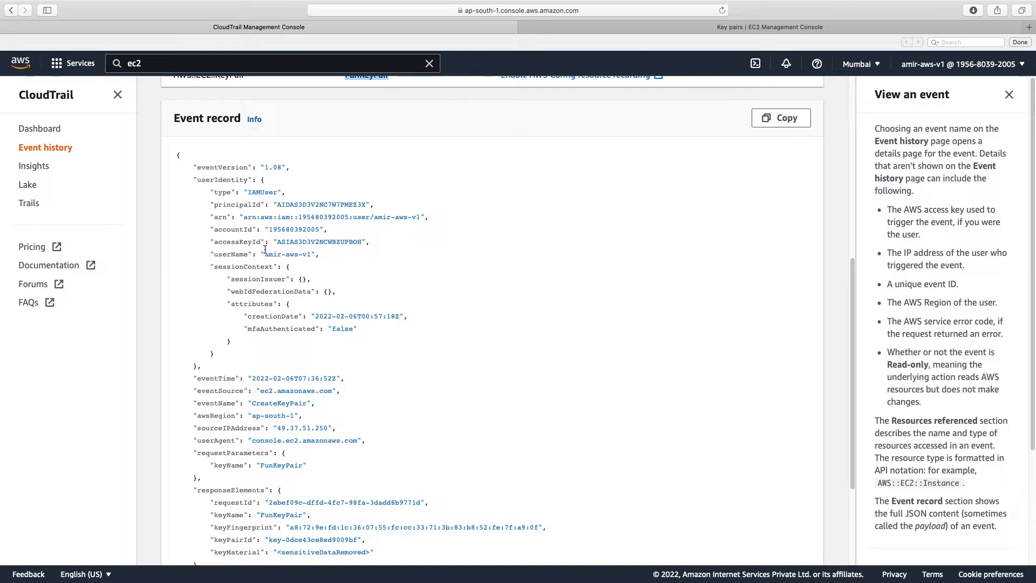
pyautogui.scroll(-3, 339, 264)
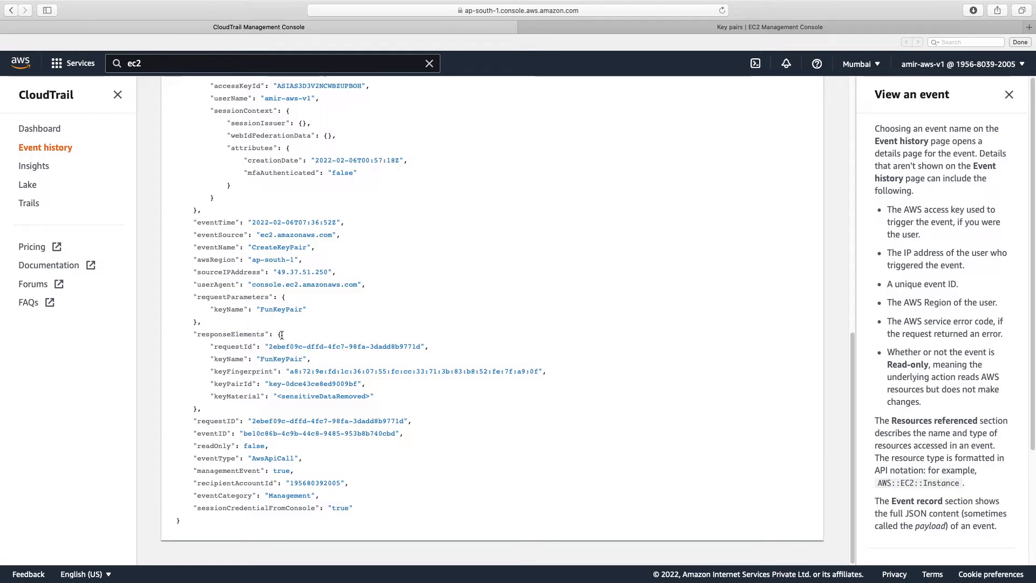
pyautogui.scroll(9, 281, 335)
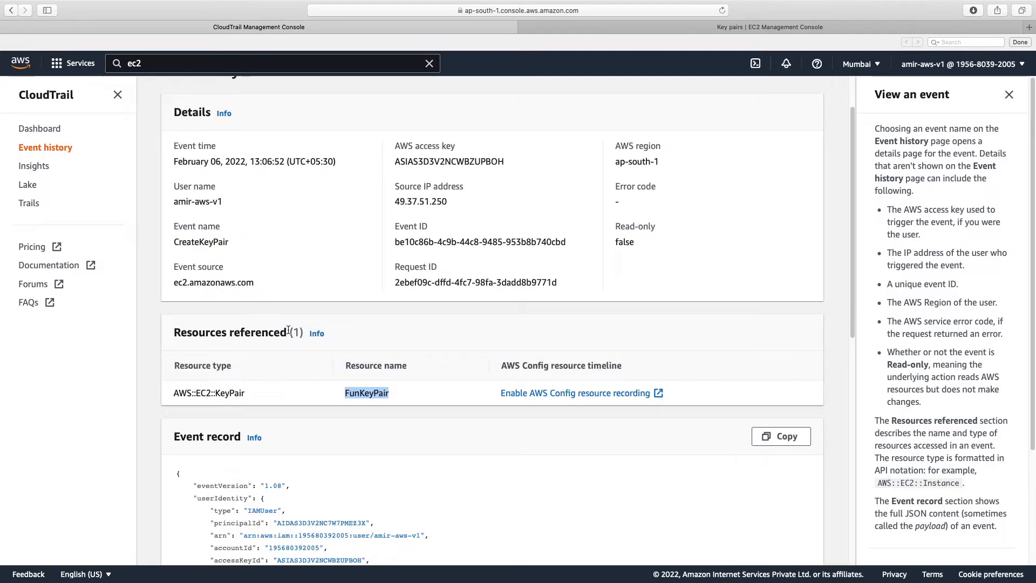
pyautogui.scroll(1, 288, 330)
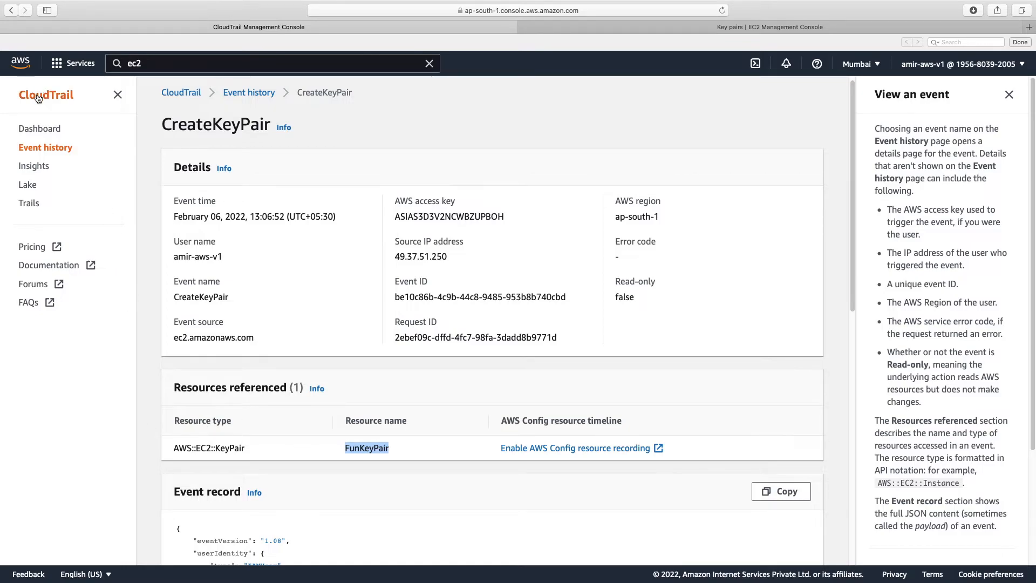
pyautogui.moveTo(89, 93); pyautogui.dragTo(17, 95)
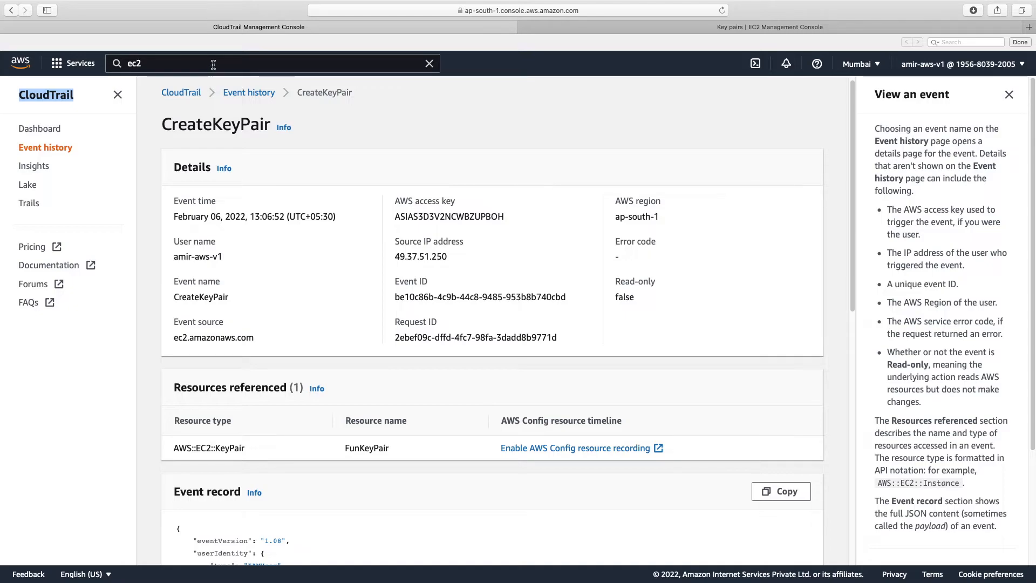
pyautogui.click(150, 65)
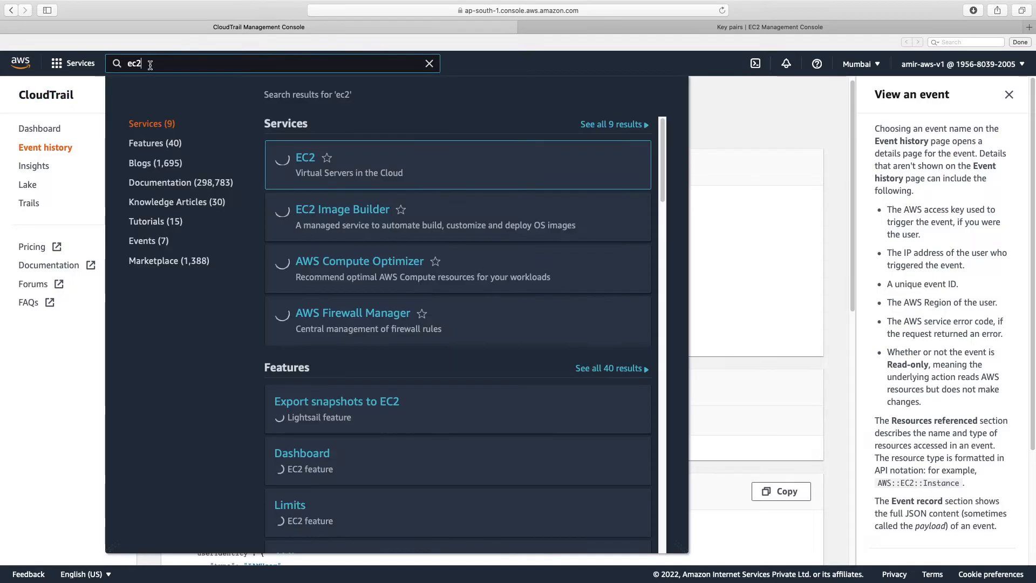
pyautogui.press('super+a')
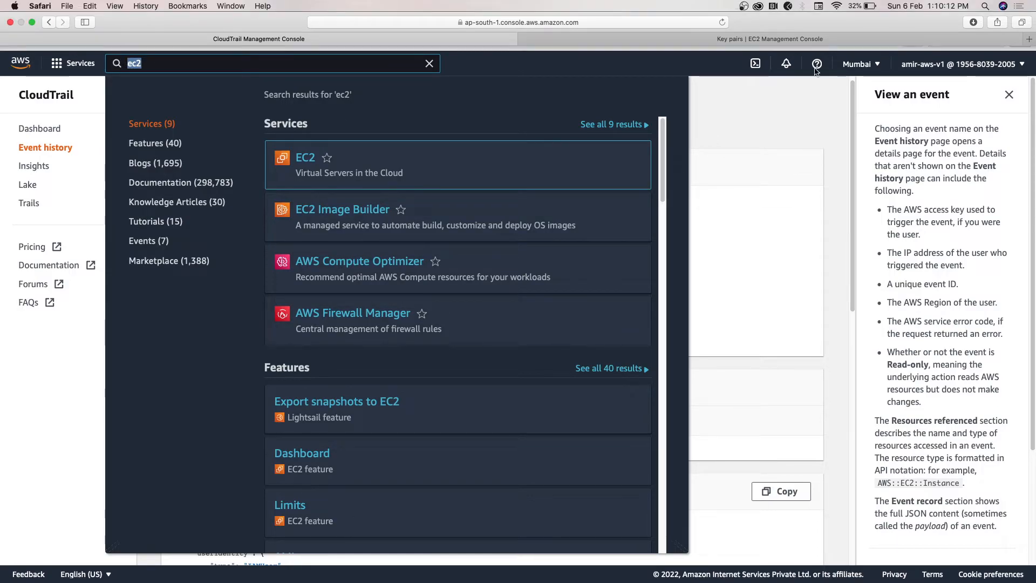
pyautogui.click(332, 52)
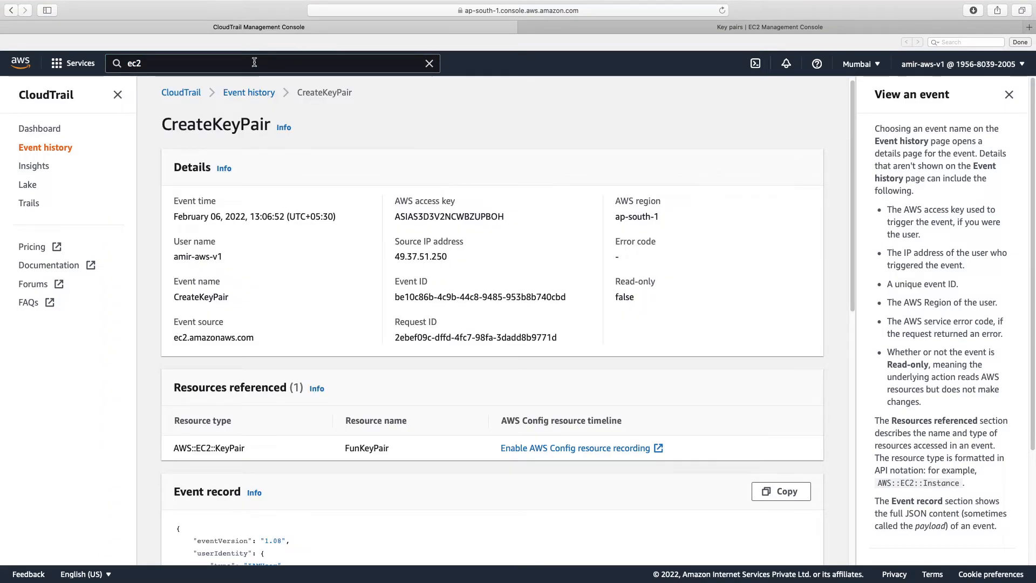
# Search the console services for s3, open S3 in a new browser tab and close the duplicate S3 tab.
pyautogui.click(163, 63)
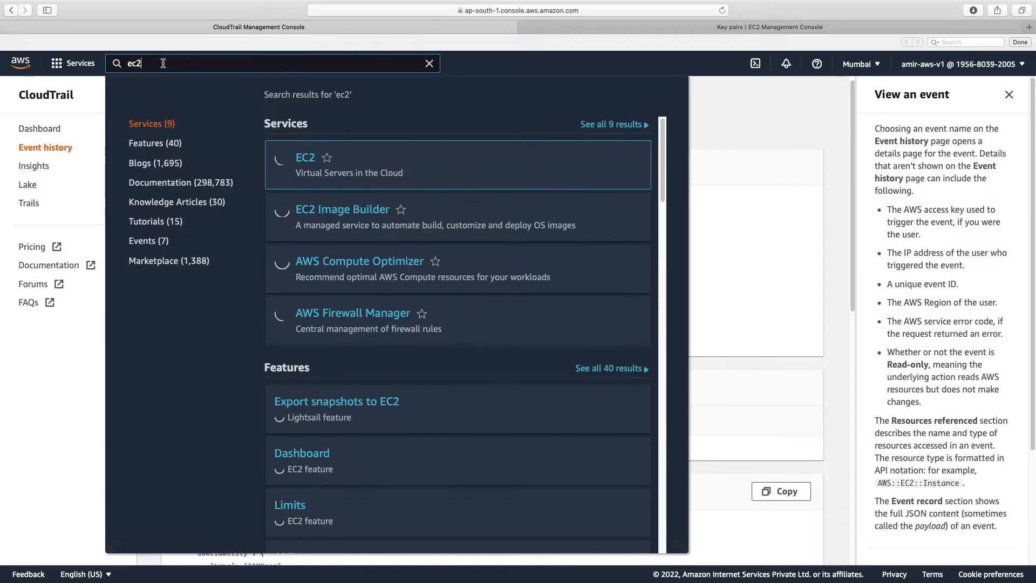
pyautogui.press('super+a')
pyautogui.press('BackSpace')
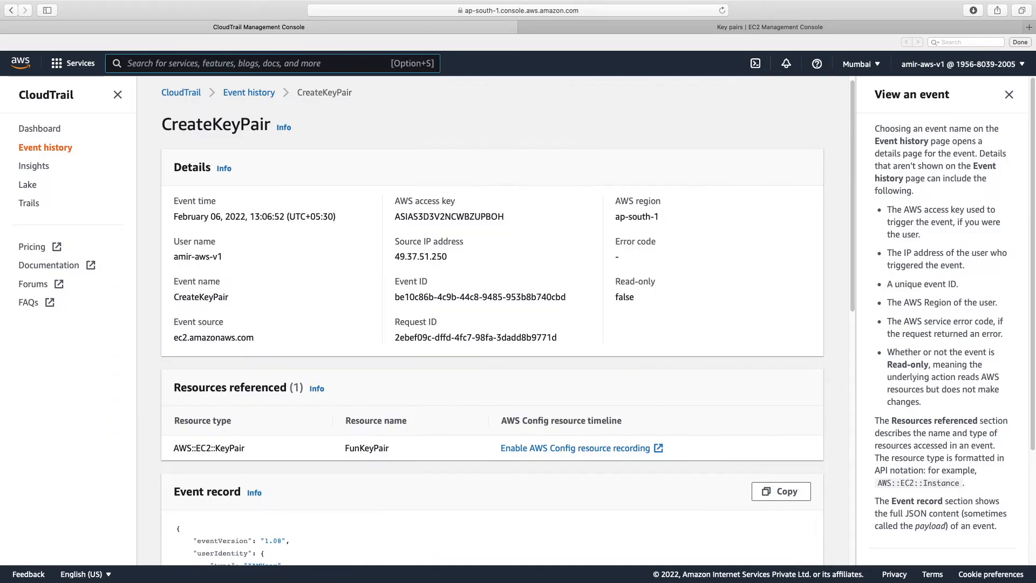
pyautogui.write('s3')
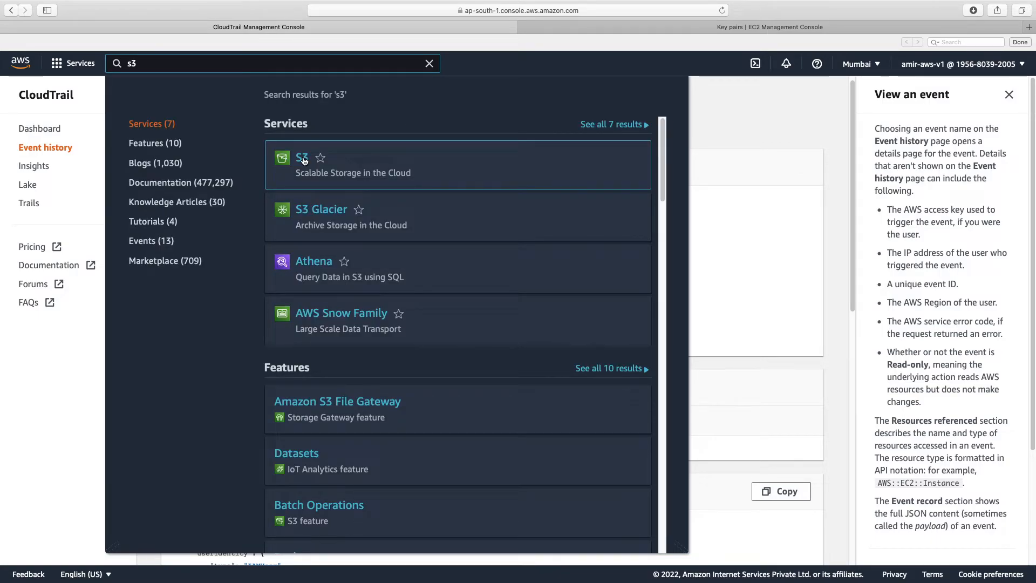
pyautogui.keyDown('super'); pyautogui.click(304, 160); pyautogui.keyUp('super')
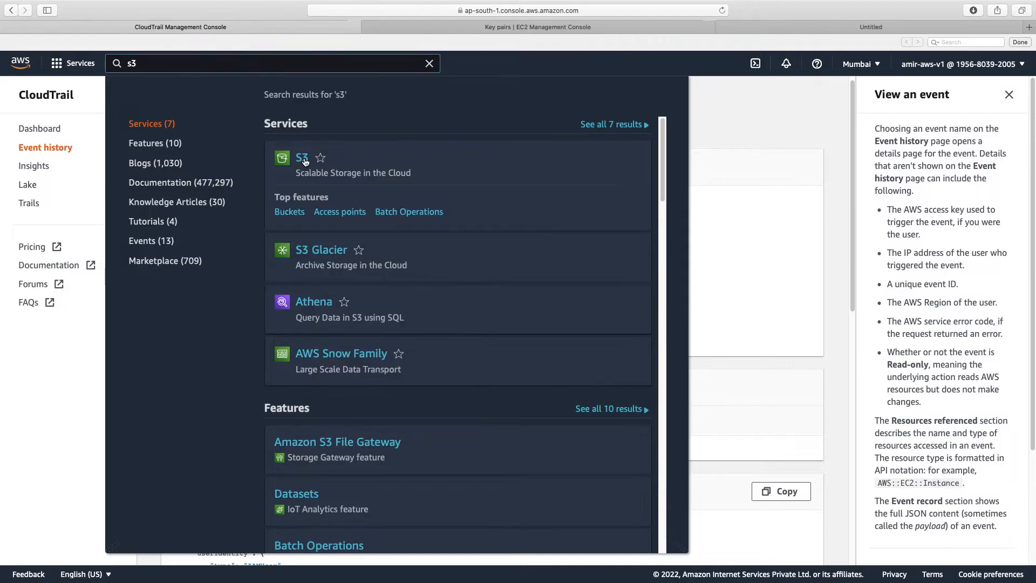
pyautogui.keyDown('super'); pyautogui.click(305, 160); pyautogui.keyUp('super')
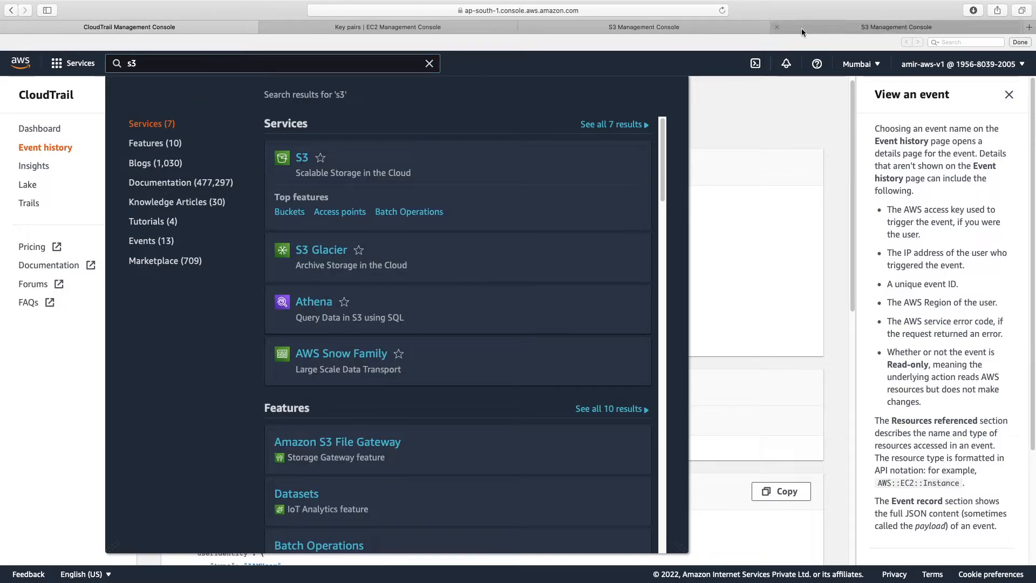
pyautogui.click(776, 26)
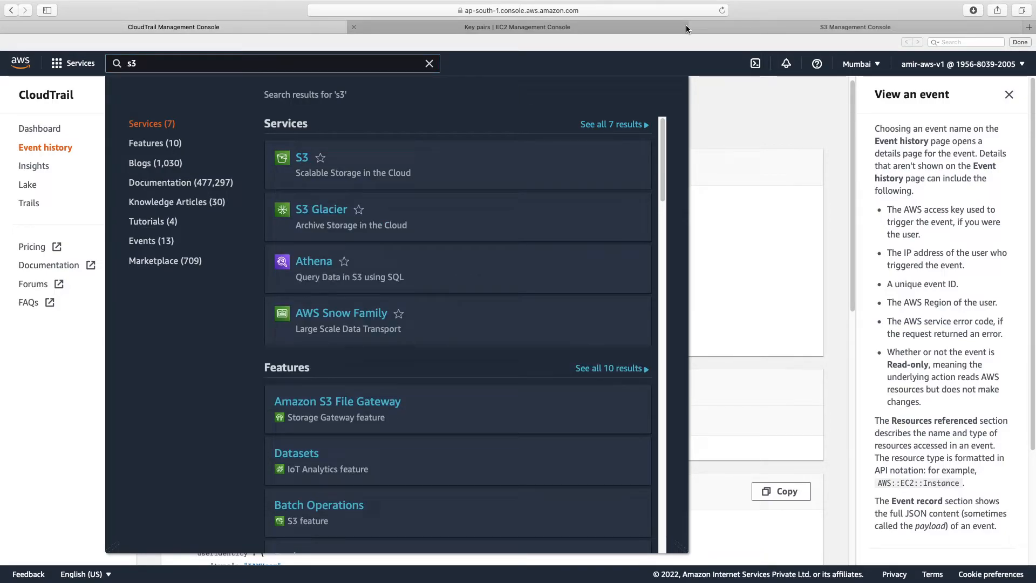
pyautogui.click(690, 27)
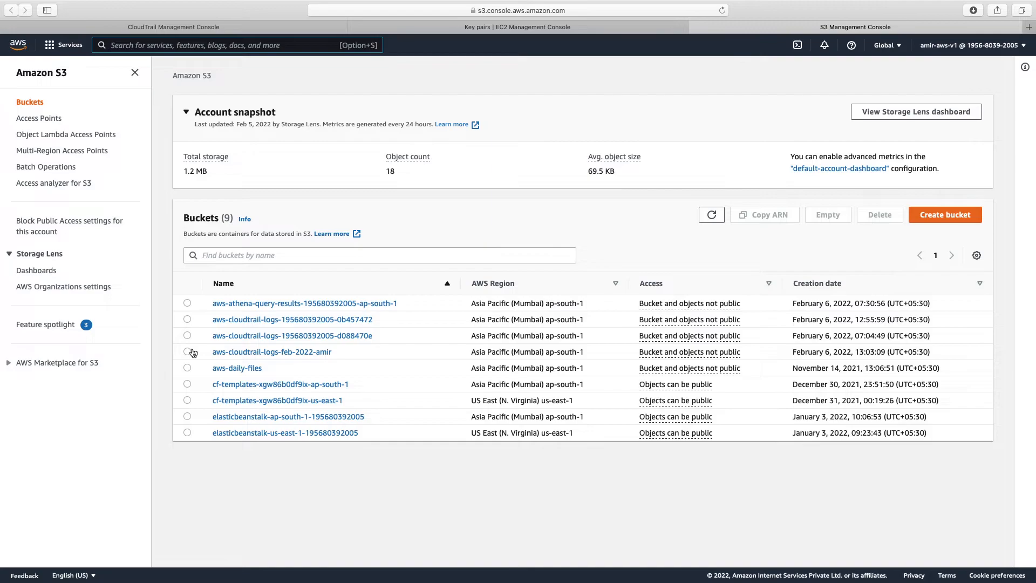
# In the February 2022 CloudTrail logs bucket, go through AWSLogs, the account folder, CloudTrail and ap-south-1 to 2022/02/06 and open the json.gz log file.
pyautogui.moveTo(332, 351); pyautogui.dragTo(230, 351)
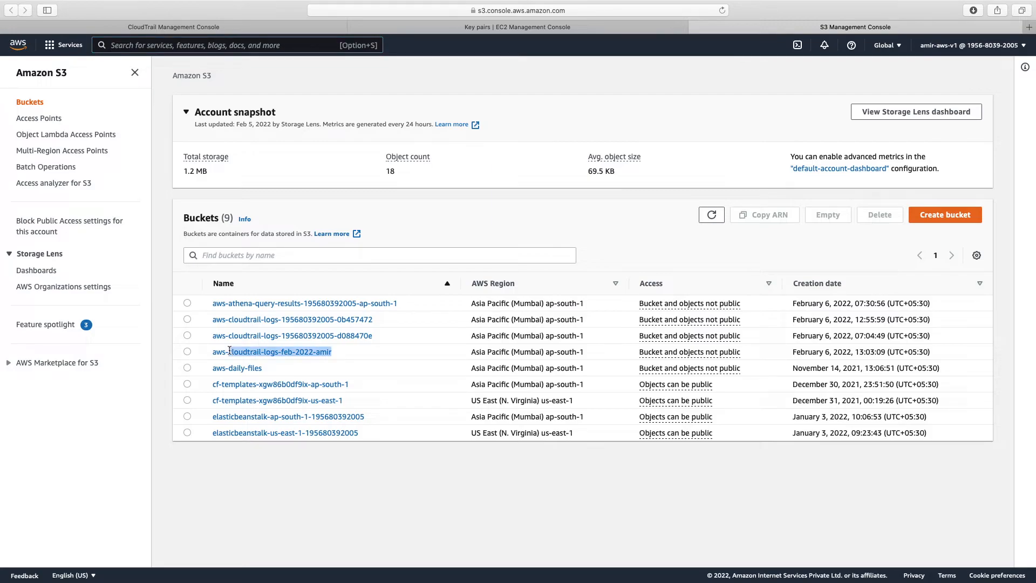
pyautogui.click(357, 354)
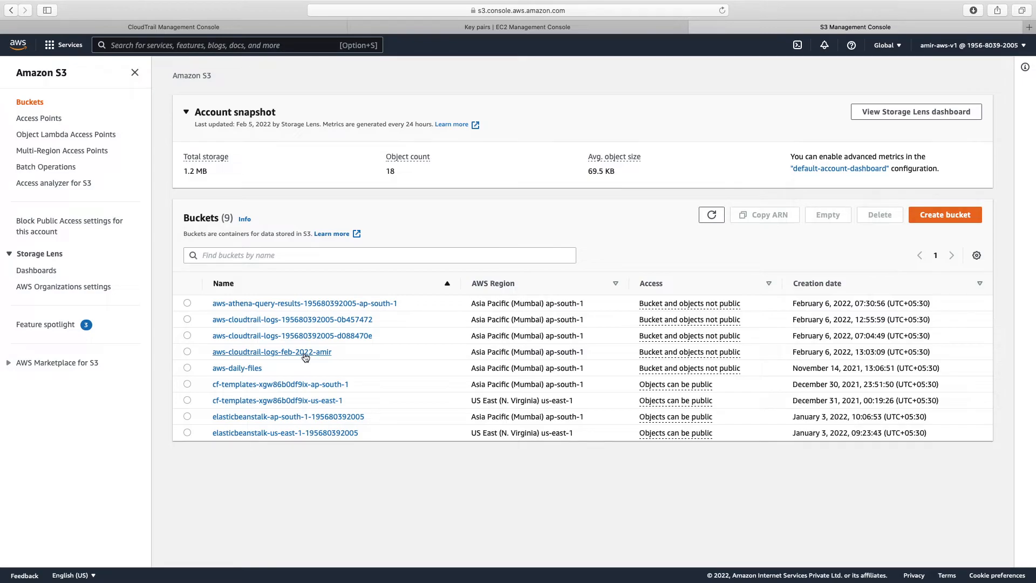
pyautogui.click(306, 353)
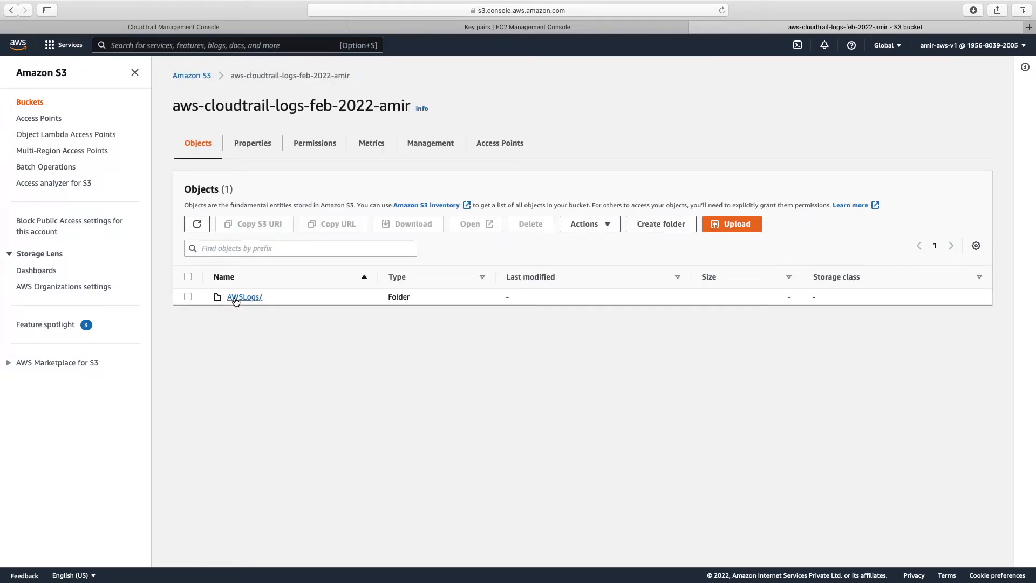
pyautogui.click(235, 300)
pyautogui.click(254, 293)
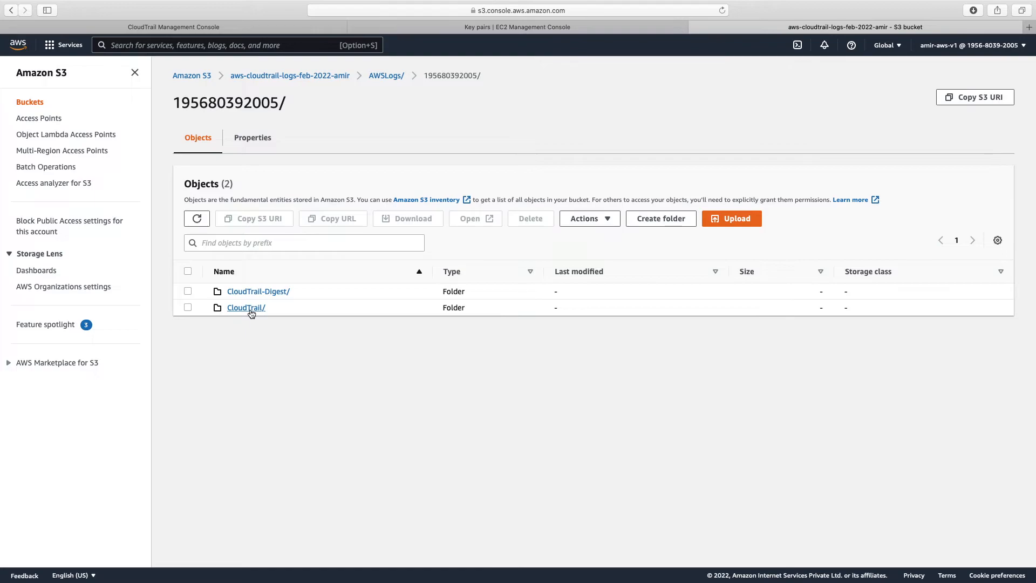
pyautogui.click(249, 309)
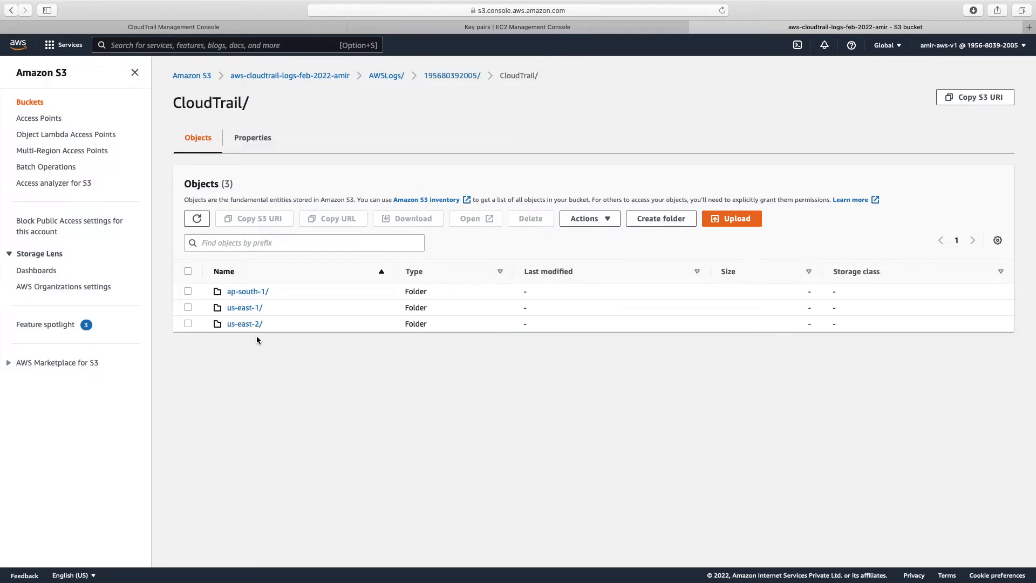
pyautogui.click(248, 294)
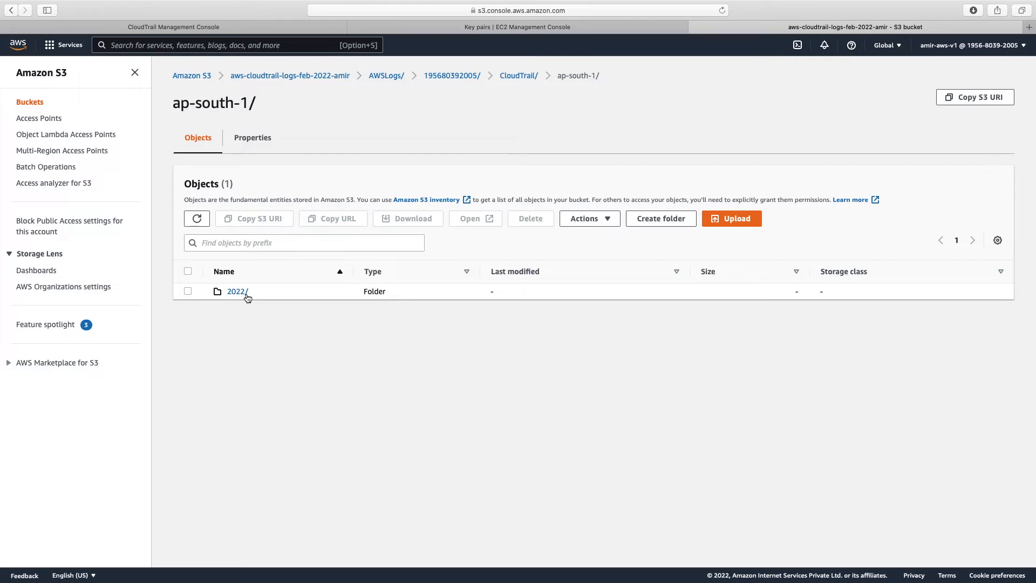
pyautogui.click(237, 292)
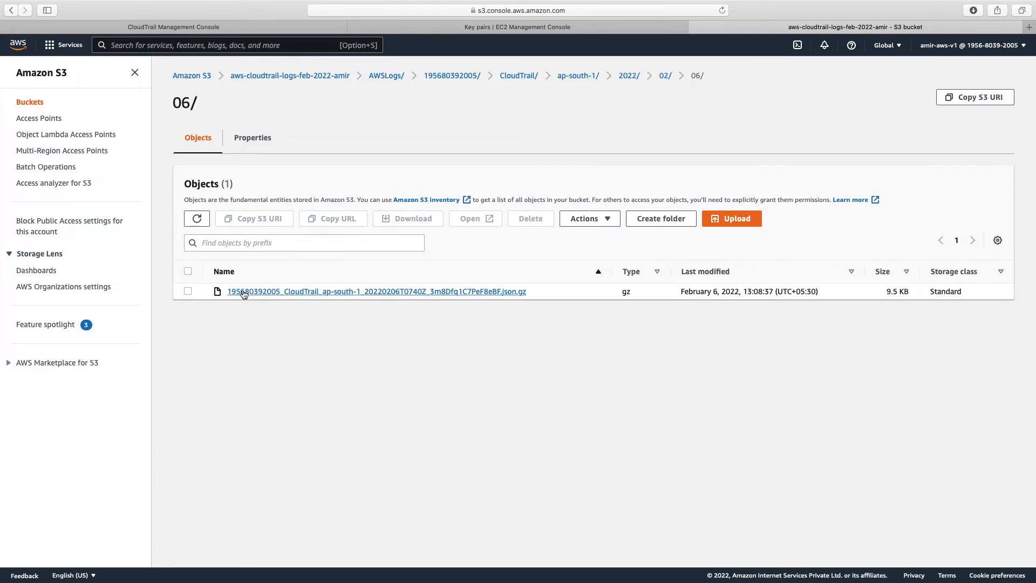
pyautogui.click(244, 292)
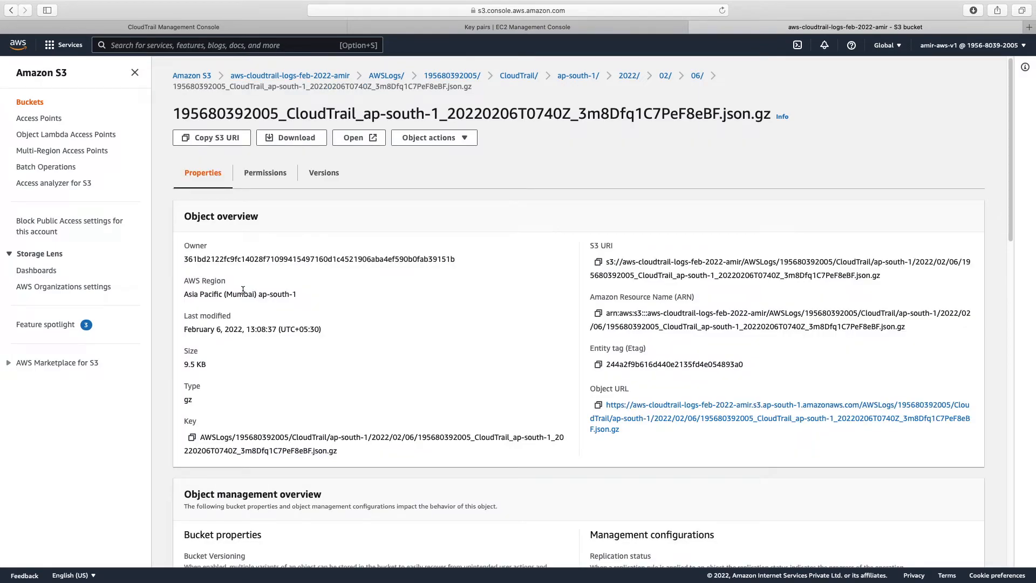
# Examine the log file's properties, covering its object overview, management overview, storage class, encryption, tags, metadata and Object Lock settings.
pyautogui.scroll(-1, 355, 296)
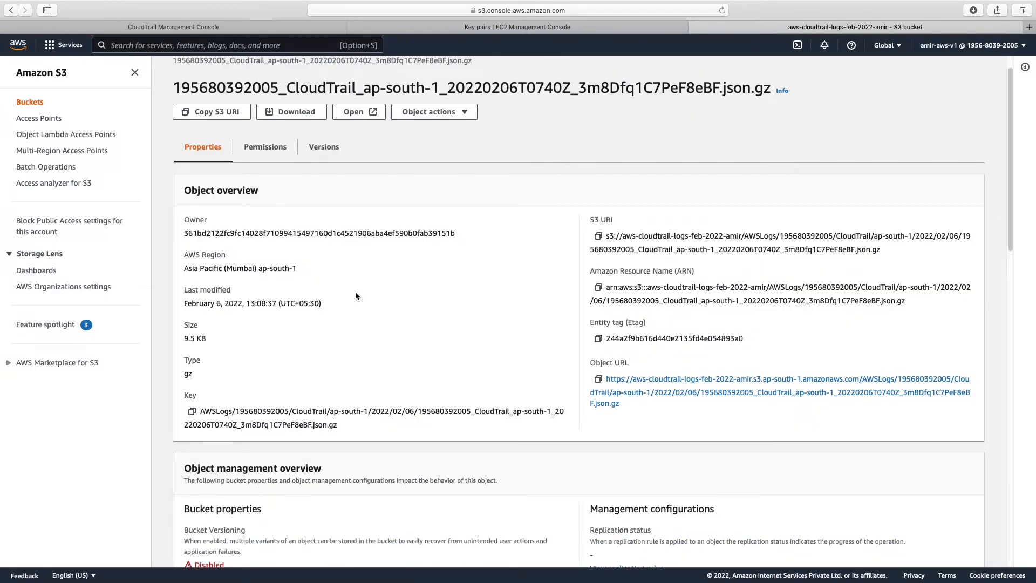
pyautogui.scroll(-5, 355, 296)
pyautogui.scroll(-4, 355, 296)
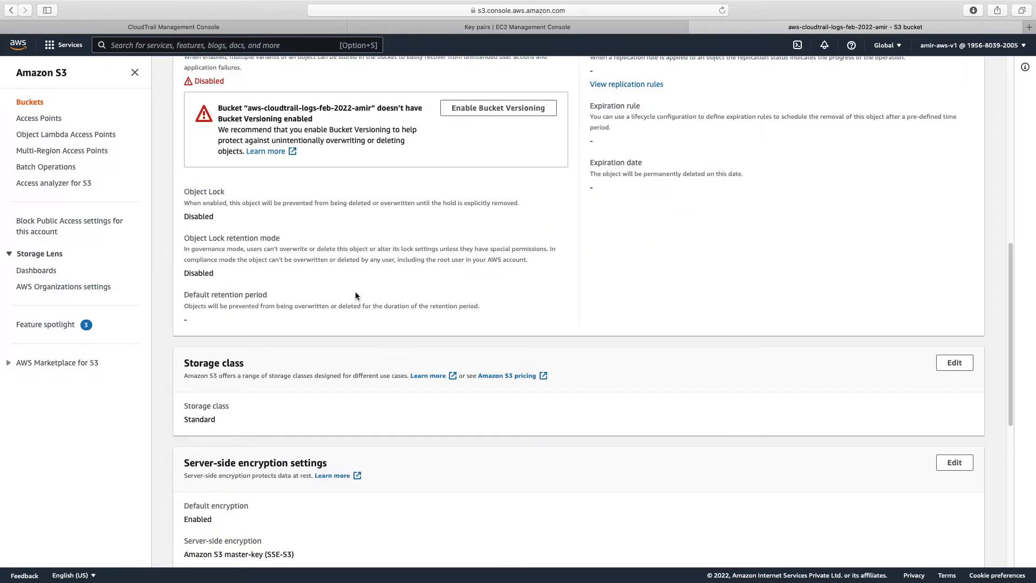
pyautogui.scroll(-6, 355, 295)
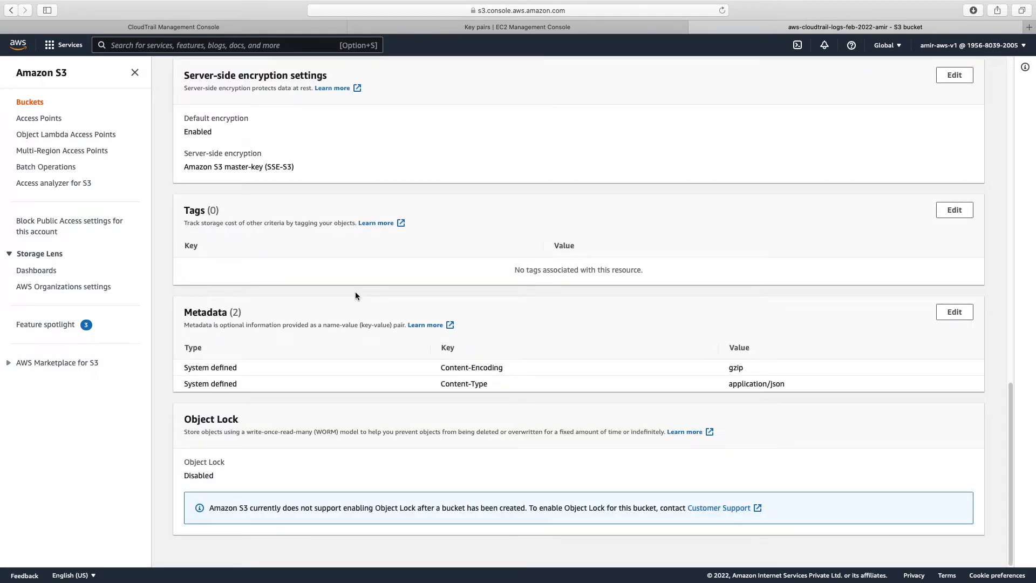
pyautogui.scroll(15, 355, 296)
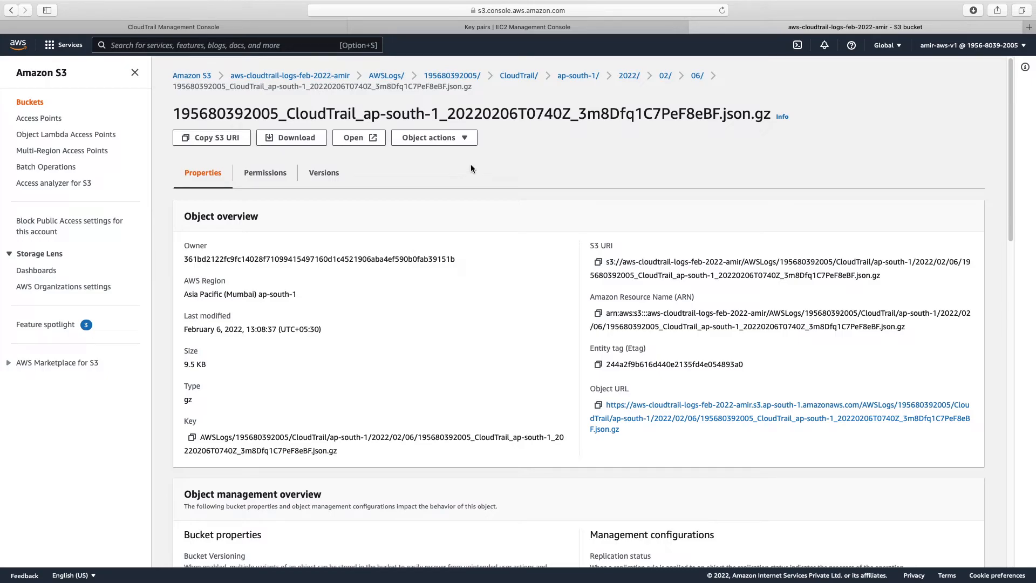
pyautogui.scroll(-3, 348, 155)
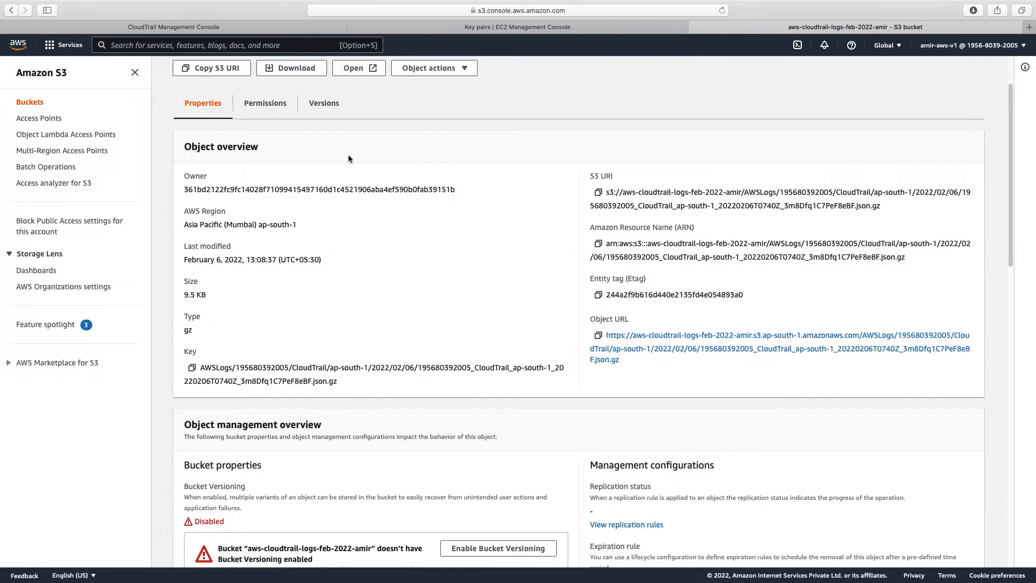
pyautogui.scroll(-3, 322, 184)
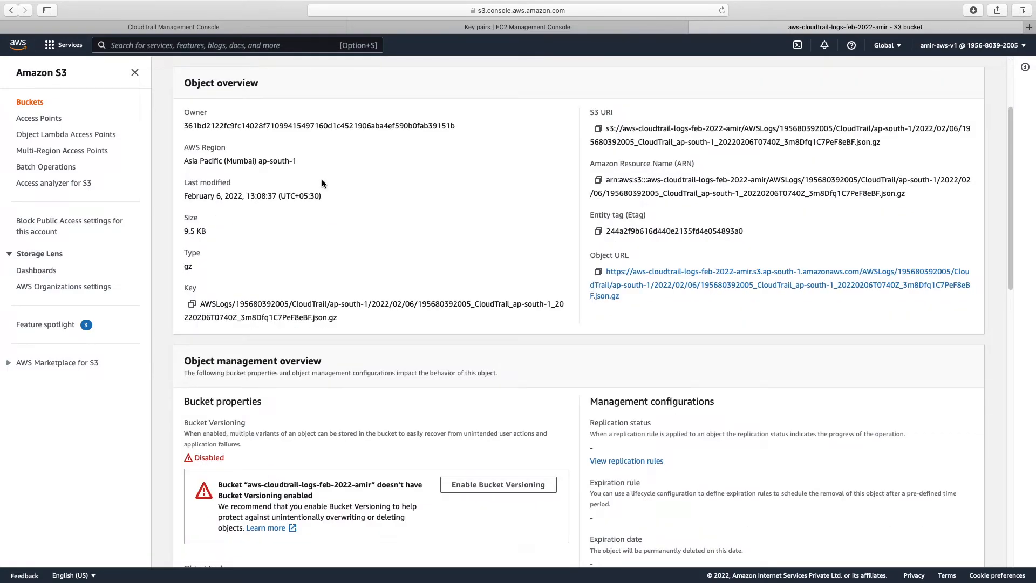
pyautogui.scroll(-6, 340, 182)
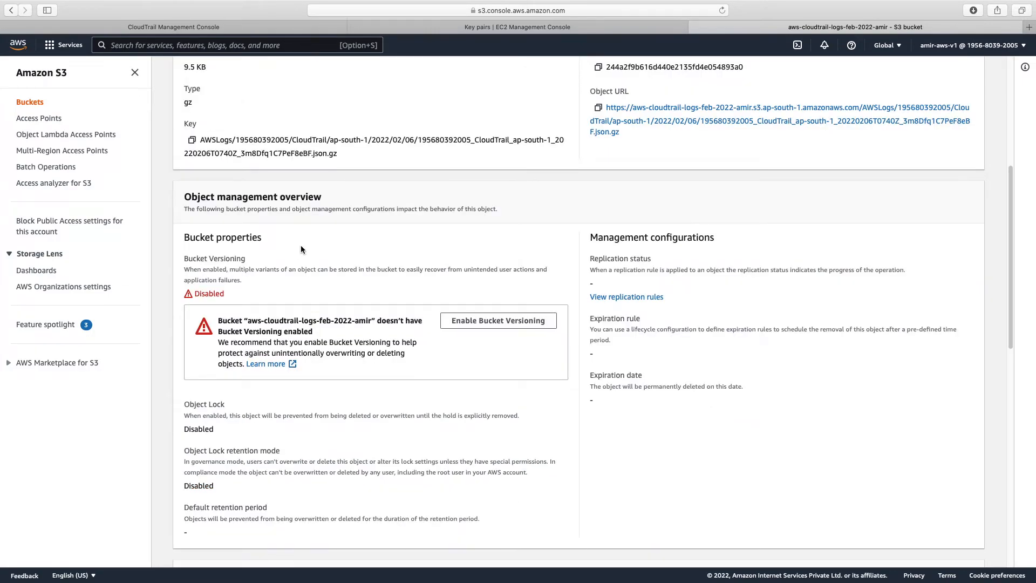
pyautogui.scroll(10, 298, 243)
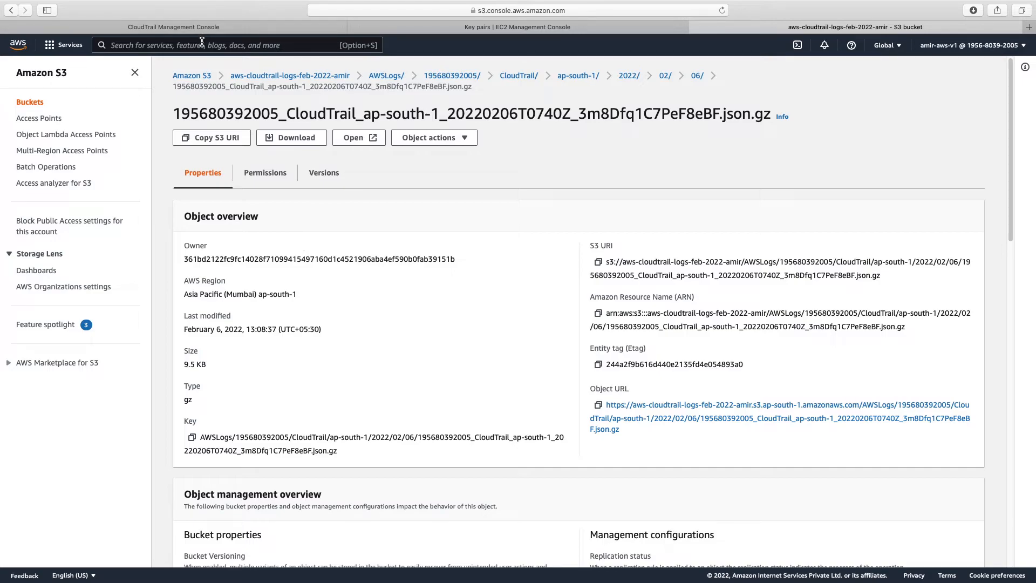
# Search the console services for athena, open Athena in a new browser tab and focus the query editor on the CloudTrail SELECT query.
pyautogui.write('ath')
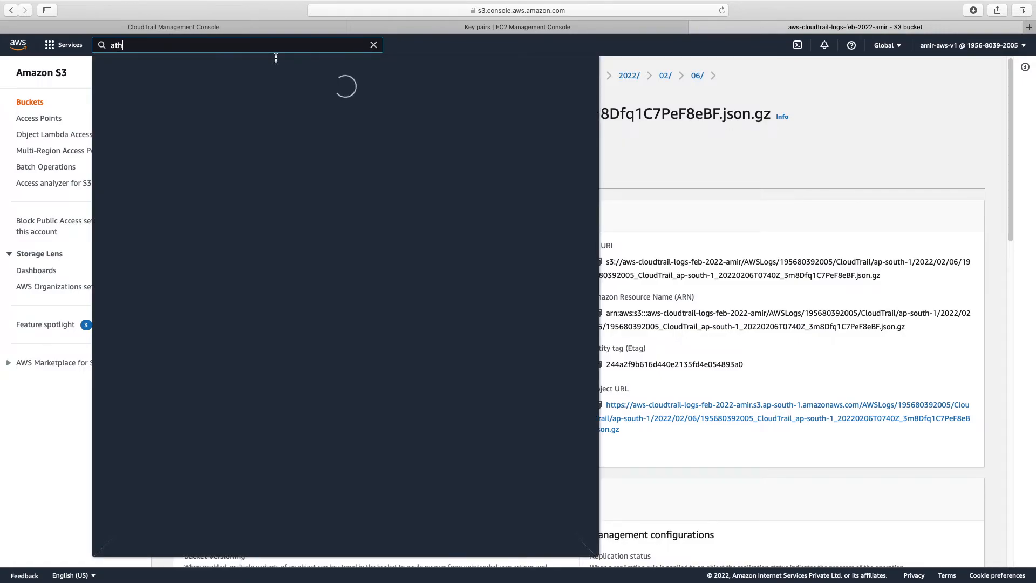
pyautogui.write('ena')
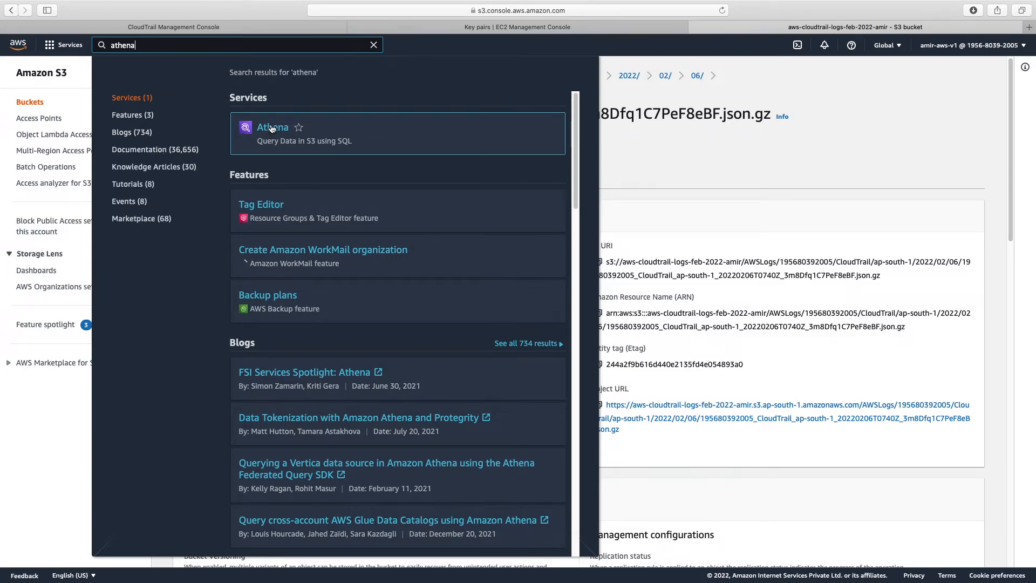
pyautogui.keyDown('super'); pyautogui.click(287, 129); pyautogui.keyUp('super')
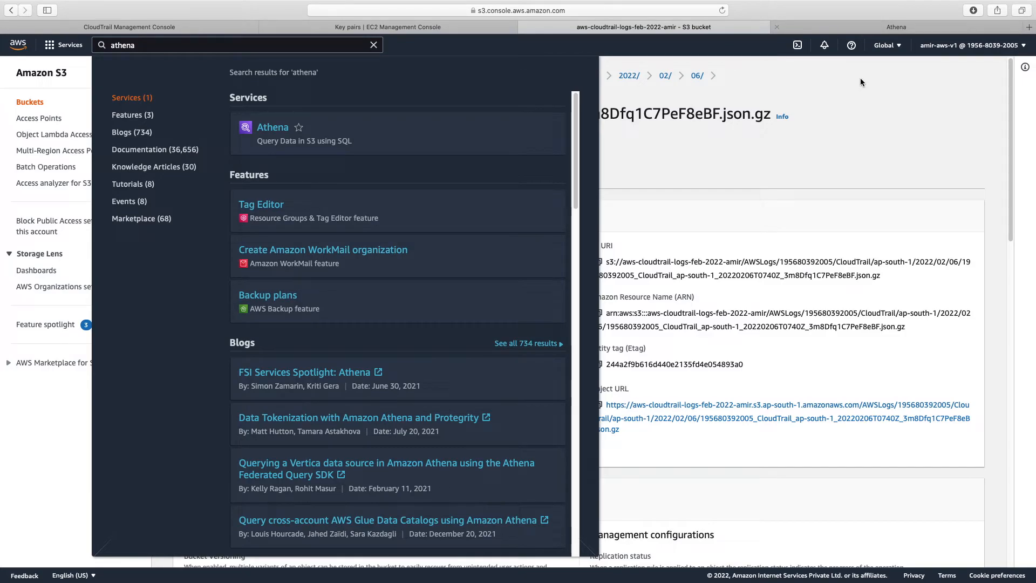
pyautogui.click(913, 30)
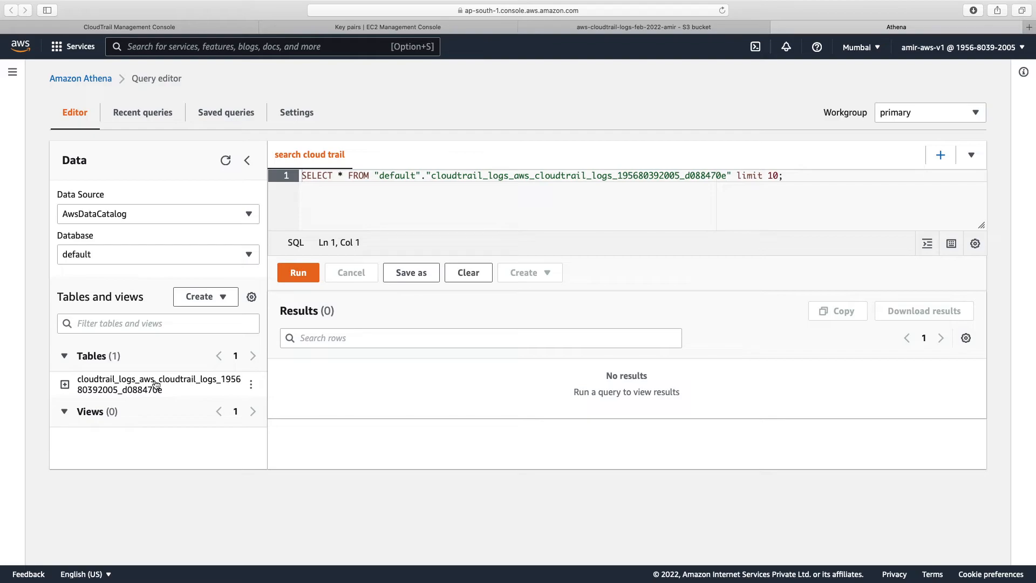
pyautogui.click(809, 179)
# Switch to the Medium draft in Chrome and find the section describing how to query the logs with Athena.
pyautogui.press('super+Tab')
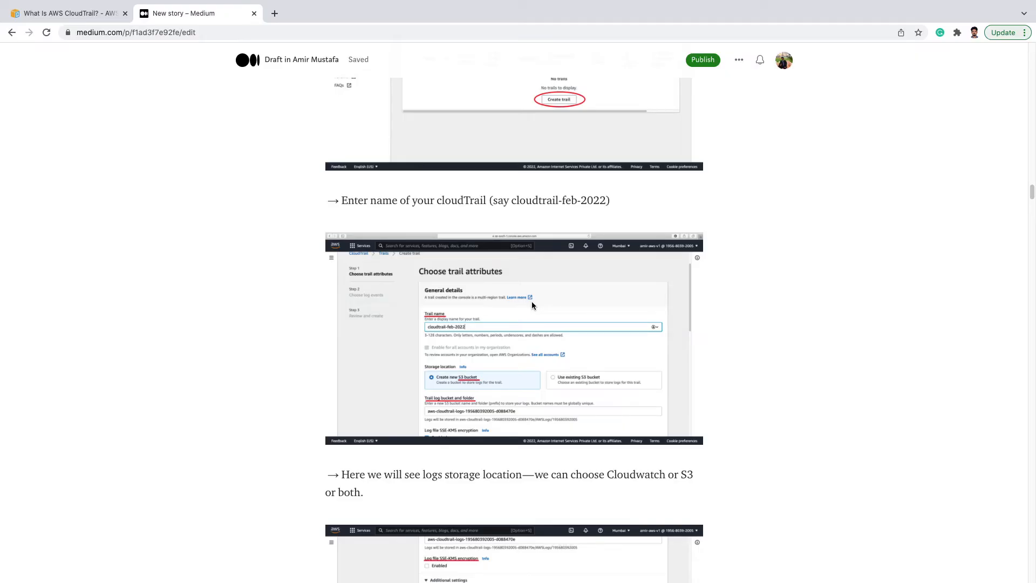
pyautogui.scroll(-20, 532, 305)
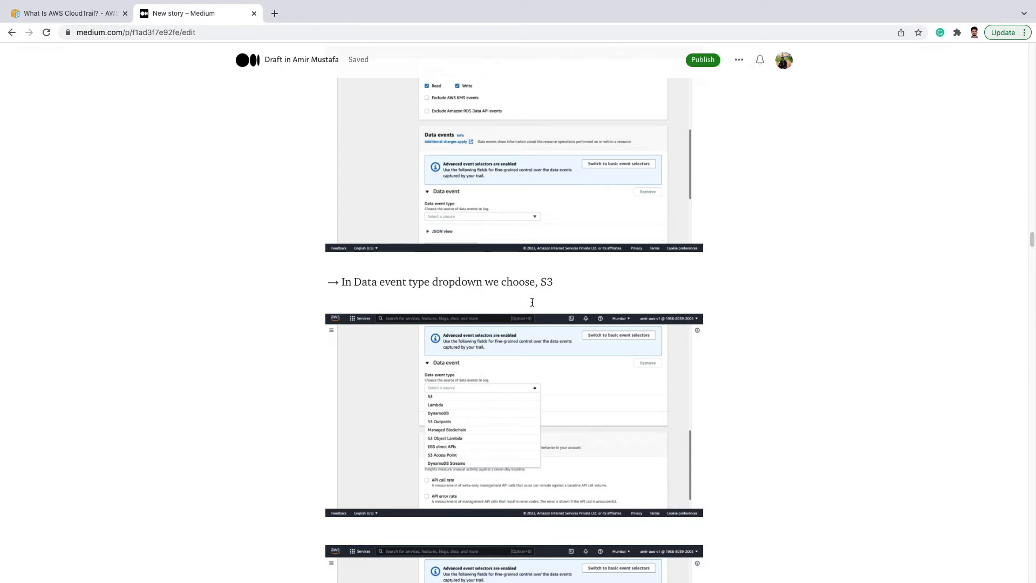
pyautogui.scroll(-15, 1003, 285)
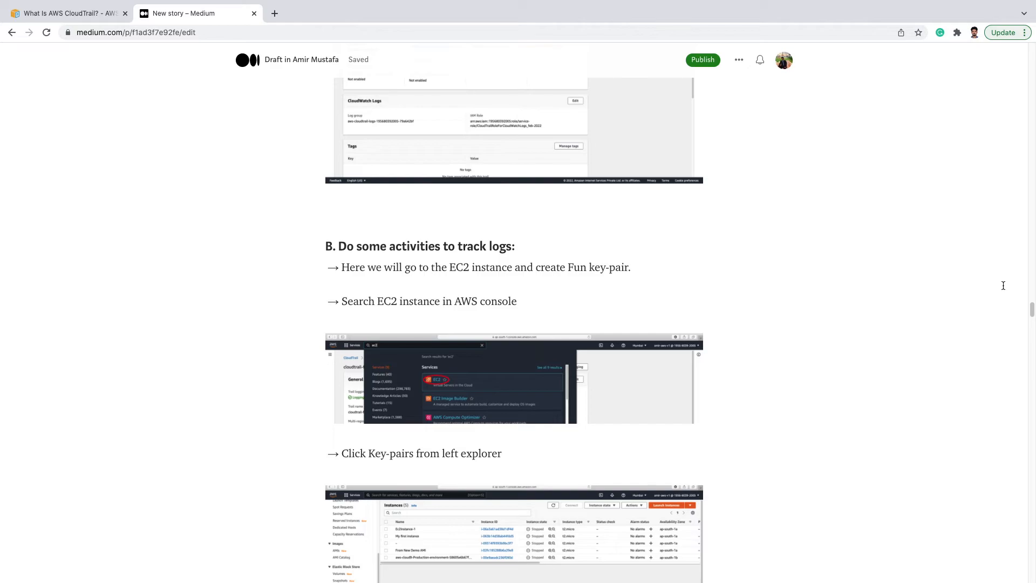
pyautogui.moveTo(1031, 315); pyautogui.dragTo(1034, 360)
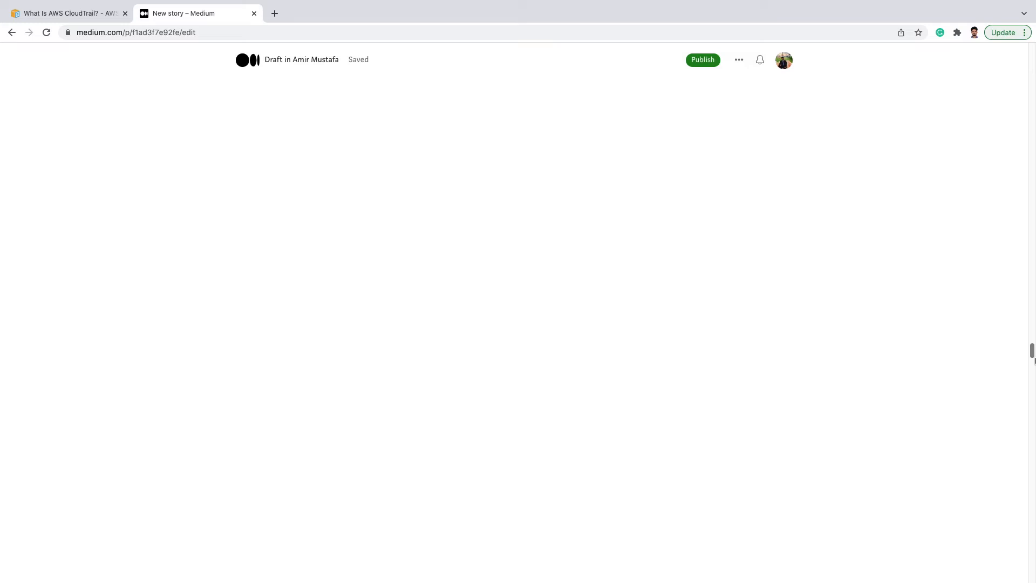
pyautogui.moveTo(1033, 360); pyautogui.dragTo(1033, 461)
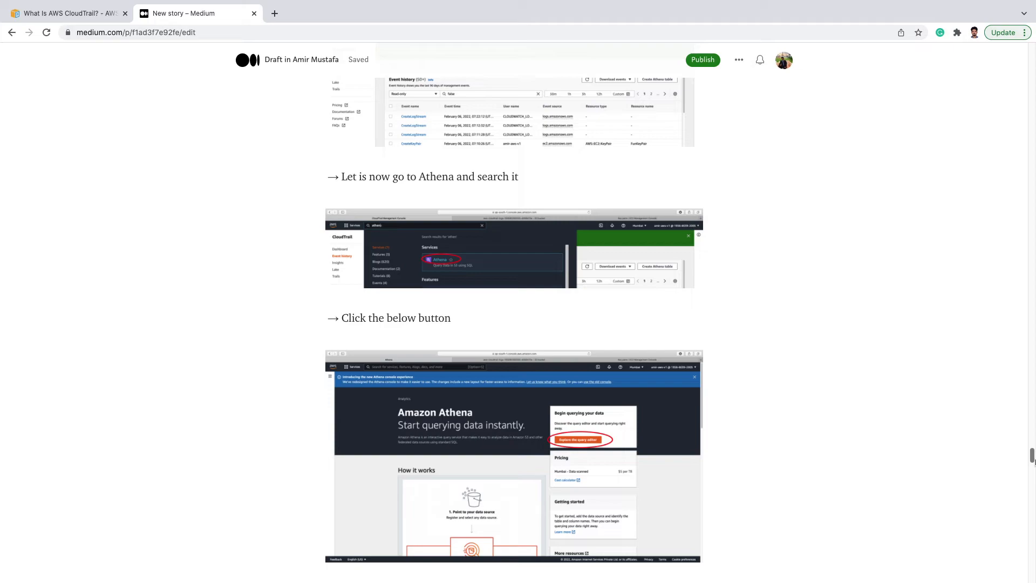
# Read the Medium draft's instructions for previewing the CloudTrail table in Athena and saving the query under a name.
pyautogui.moveTo(1033, 462); pyautogui.dragTo(1033, 482)
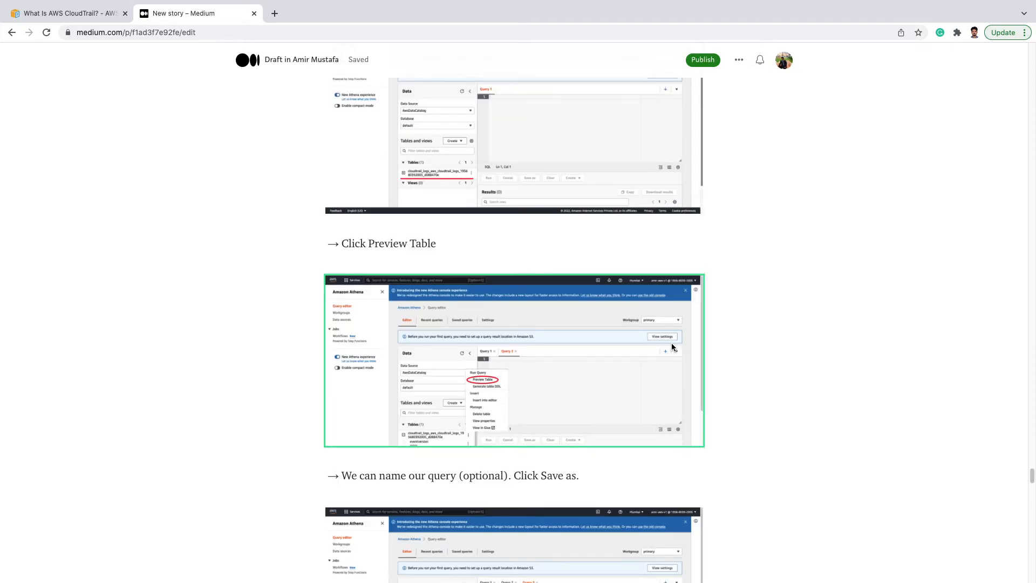
pyautogui.scroll(-7, 688, 348)
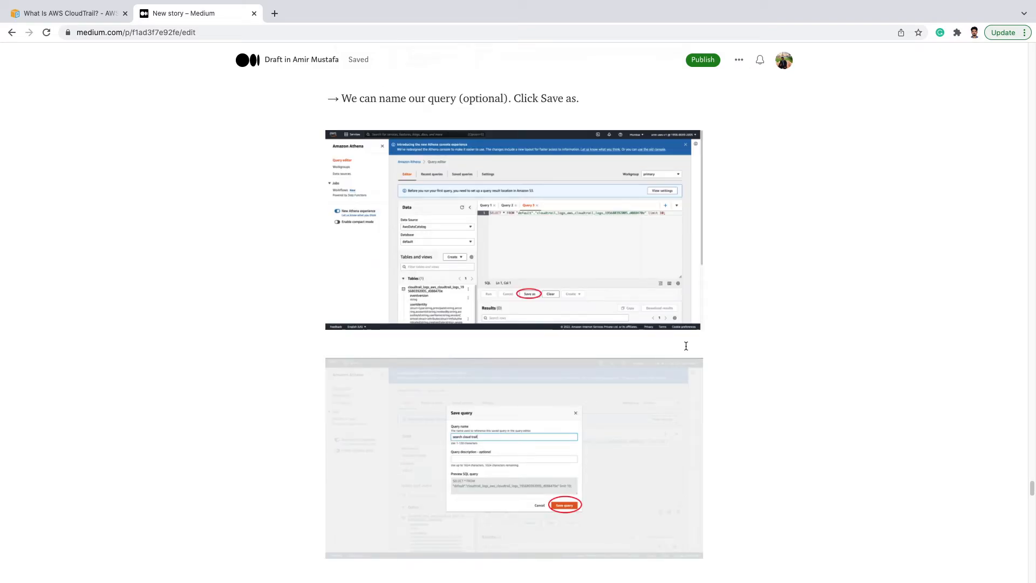
pyautogui.scroll(-1, 686, 346)
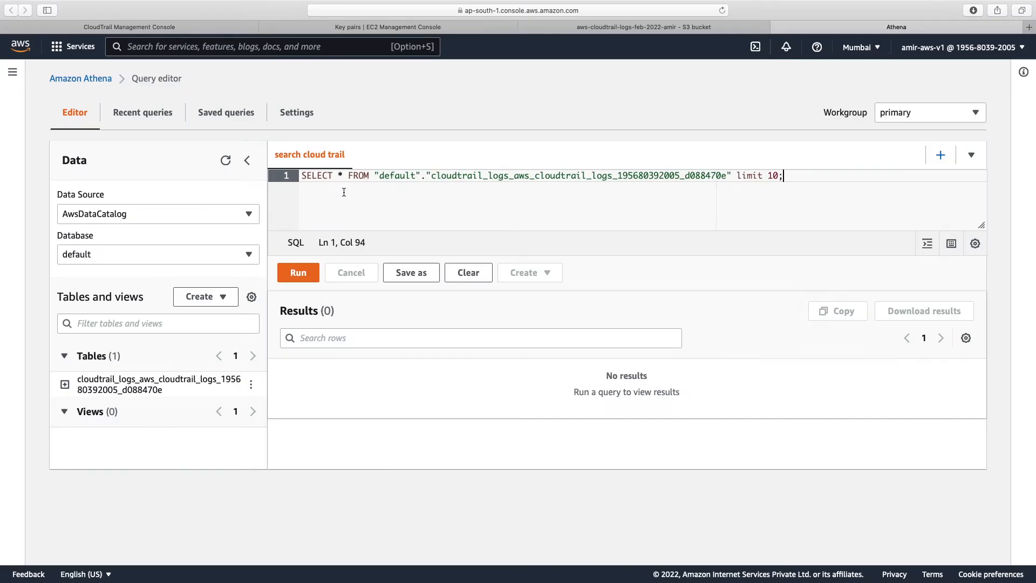
# Switch back to the Athena query editor, run the SELECT query limited to 10 rows on the CloudTrail logs table and review its results.
pyautogui.click(296, 272)
pyautogui.scroll(-3, 487, 397)
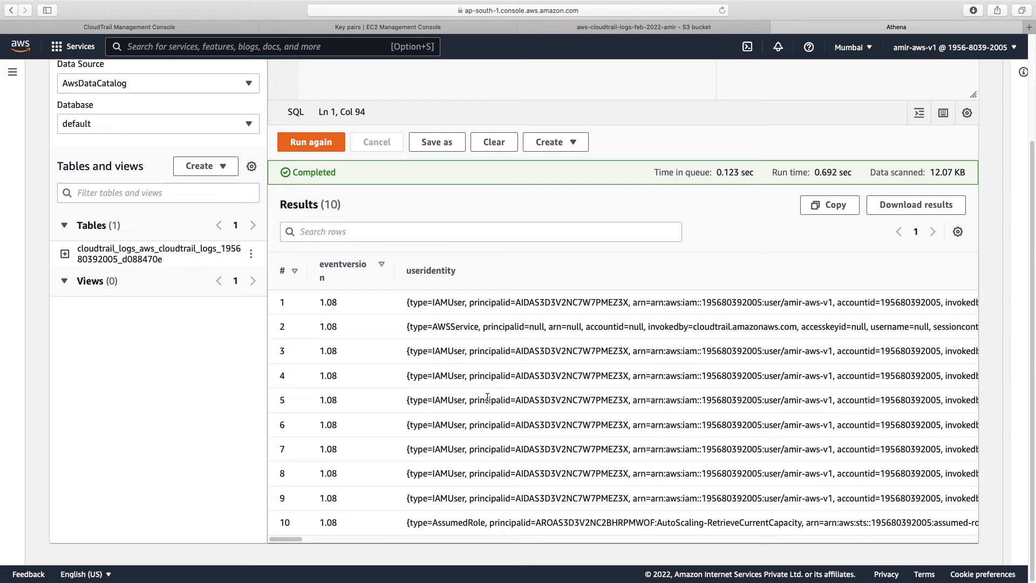
pyautogui.scroll(1, 518, 419)
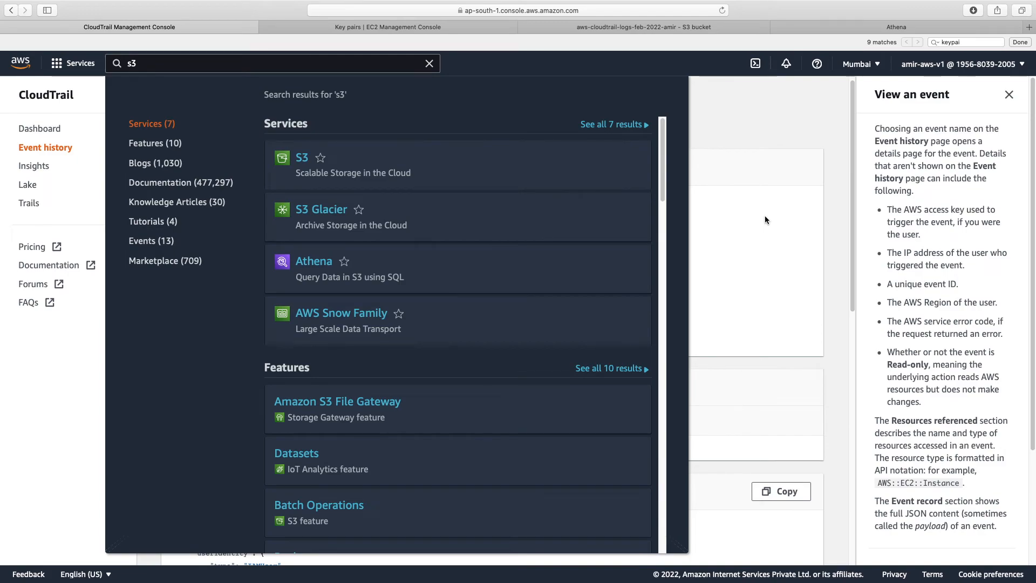
# Compare the CreateKeyPair event details in CloudTrail with the Athena query results, returning to the CloudTrail event page.
pyautogui.click(765, 215)
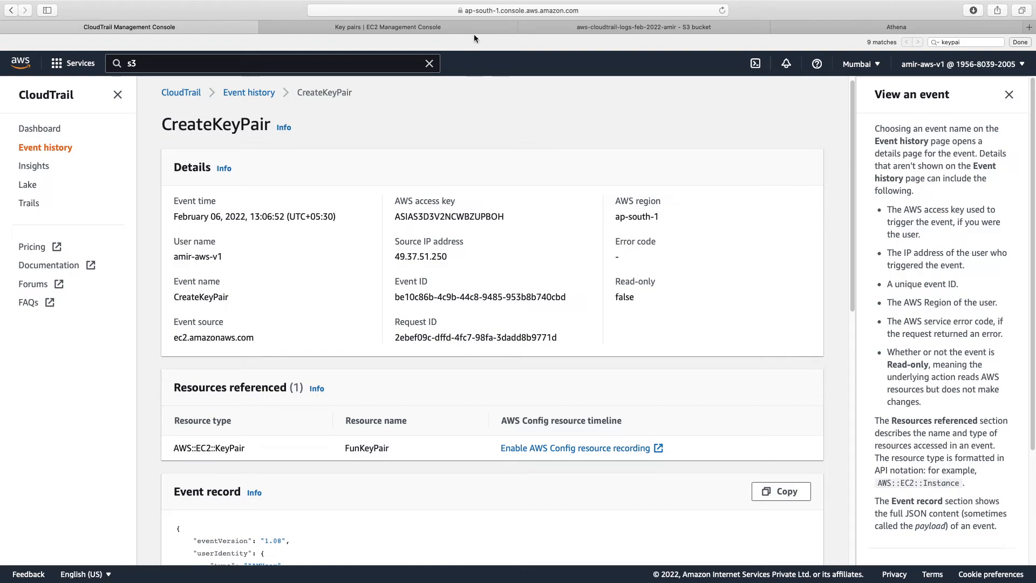
pyautogui.click(838, 28)
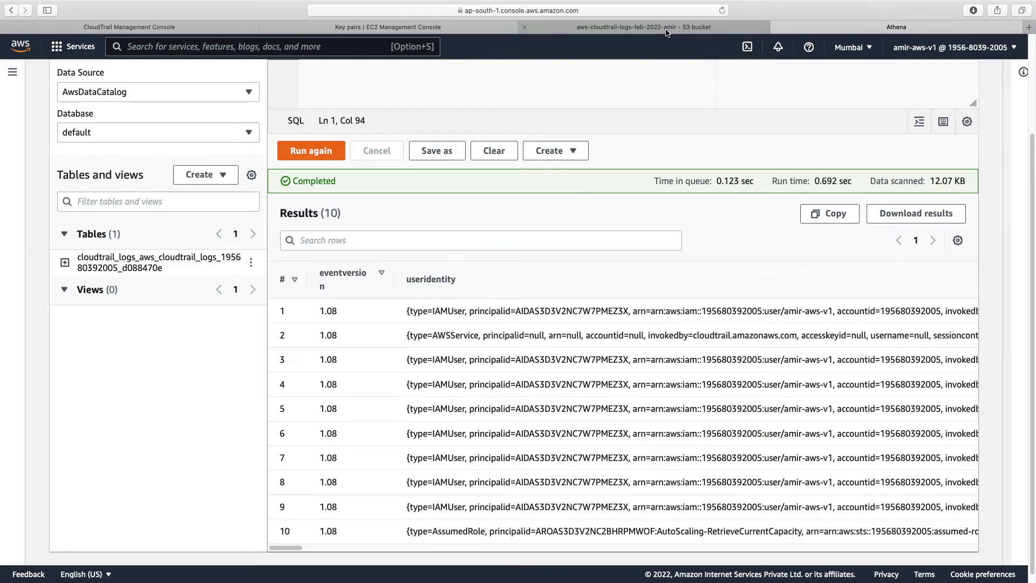
pyautogui.click(109, 29)
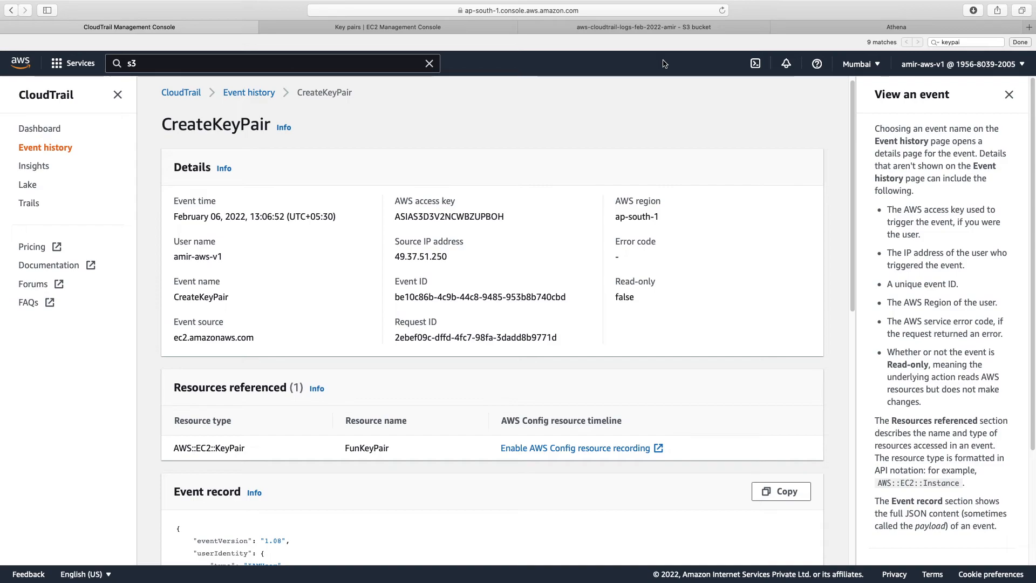
# Search the console services for cloudwatch and open CloudWatch in a new browser tab.
pyautogui.click(281, 65)
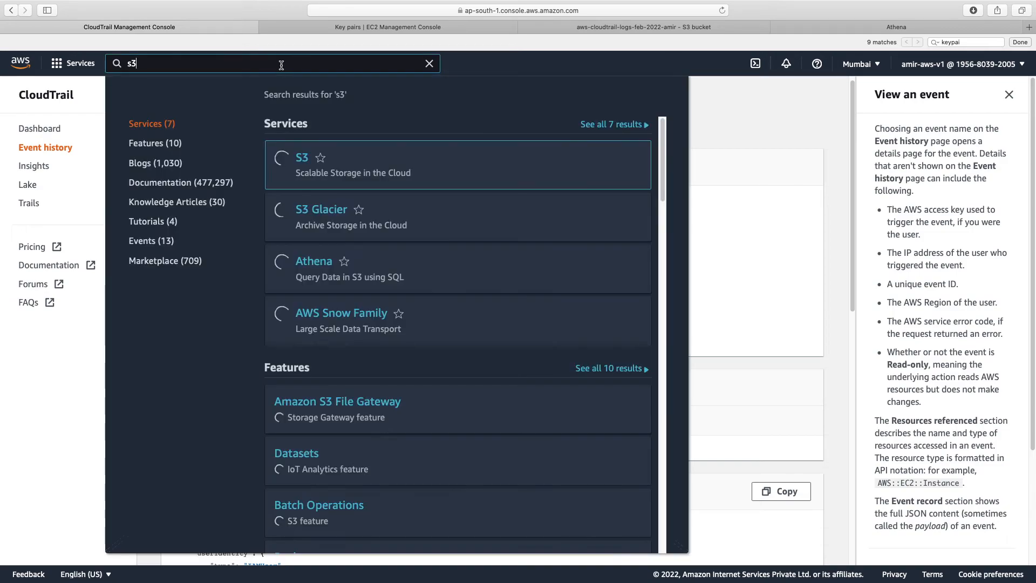
pyautogui.press('BackSpace')
pyautogui.press('BackSpace')
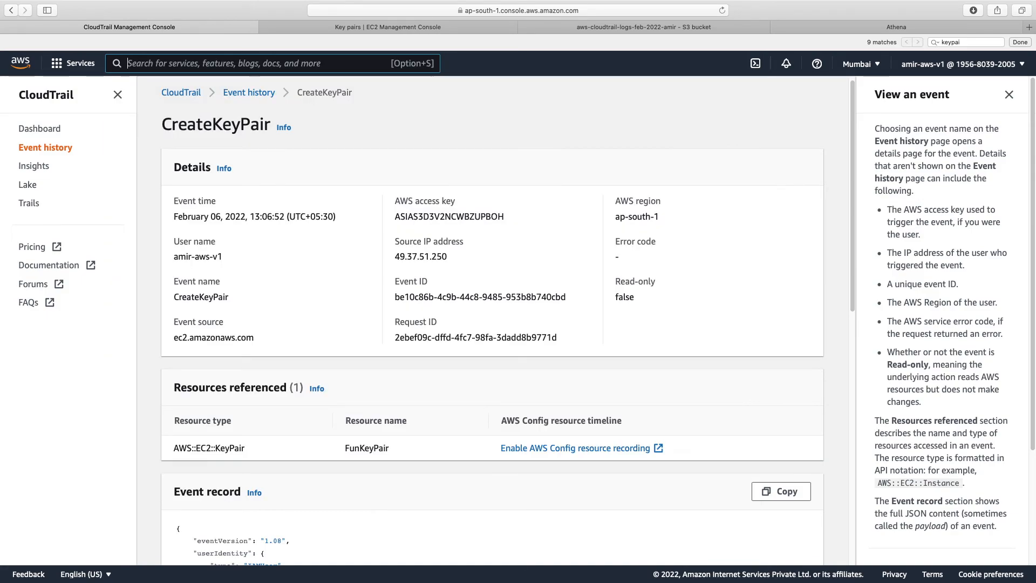
pyautogui.write('clou')
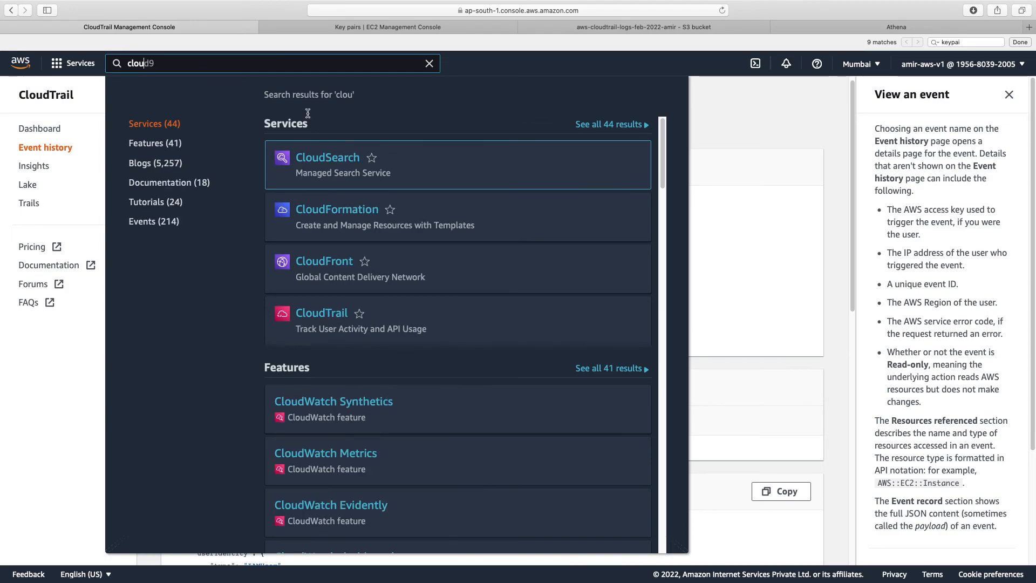
pyautogui.write('dwatc')
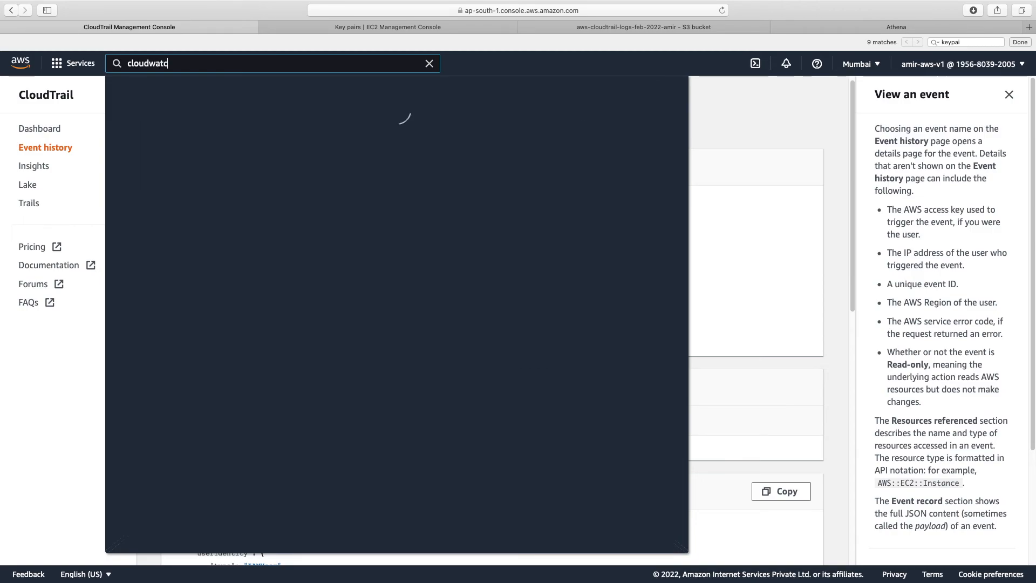
pyautogui.write('h')
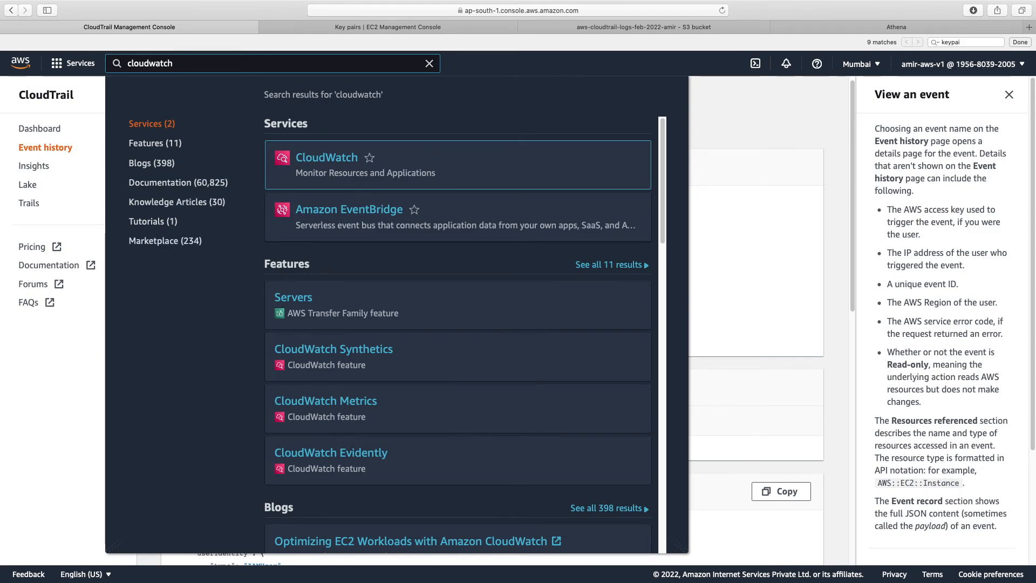
pyautogui.moveTo(326, 162)
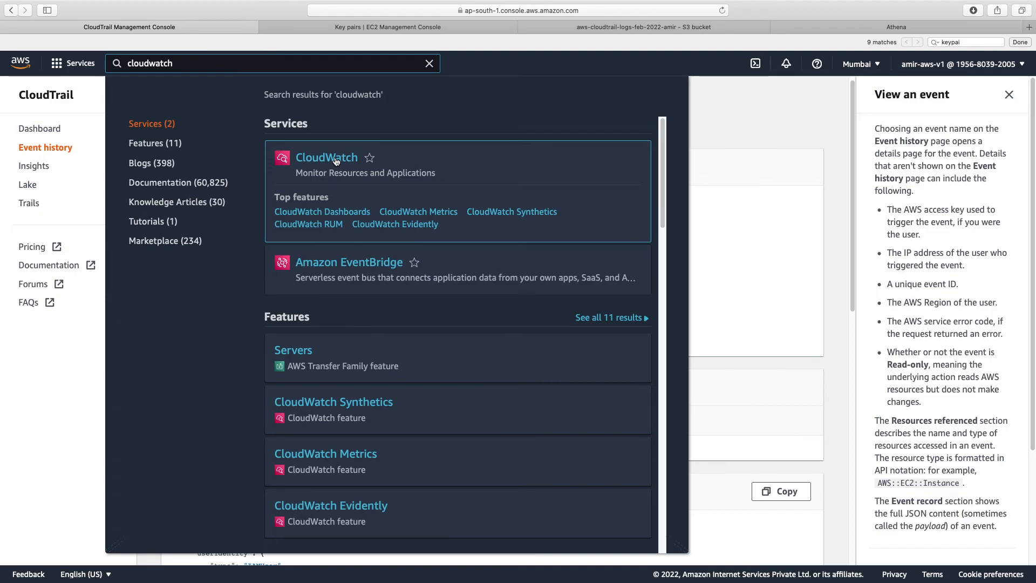
pyautogui.keyDown('super'); pyautogui.click(336, 161); pyautogui.keyUp('super')
pyautogui.click(872, 29)
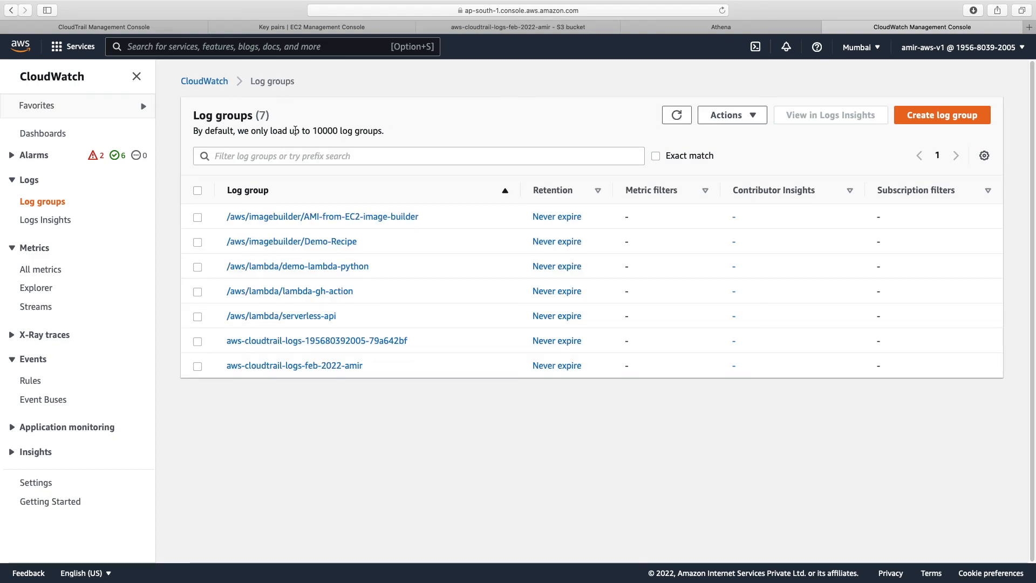
# In the CloudWatch log groups, open the February 2022 CloudTrail log group and browse the events in its log stream.
pyautogui.moveTo(363, 365); pyautogui.dragTo(227, 366)
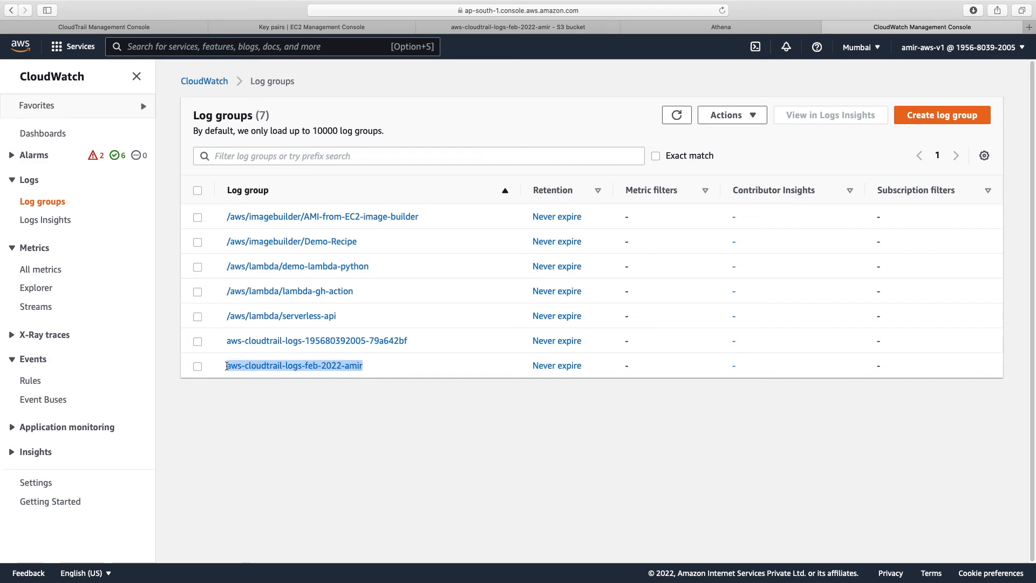
pyautogui.click(338, 368)
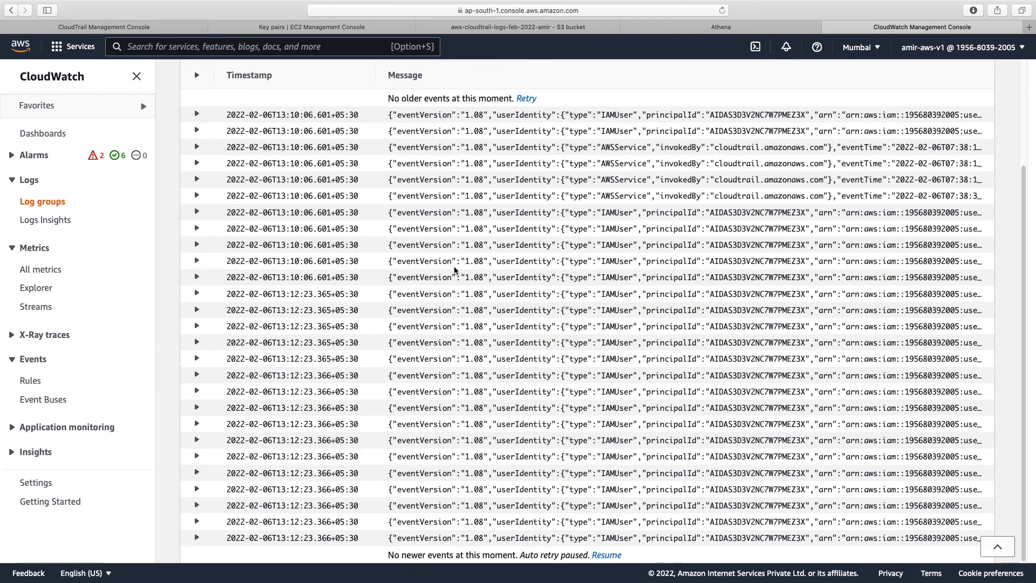
pyautogui.scroll(3, 454, 270)
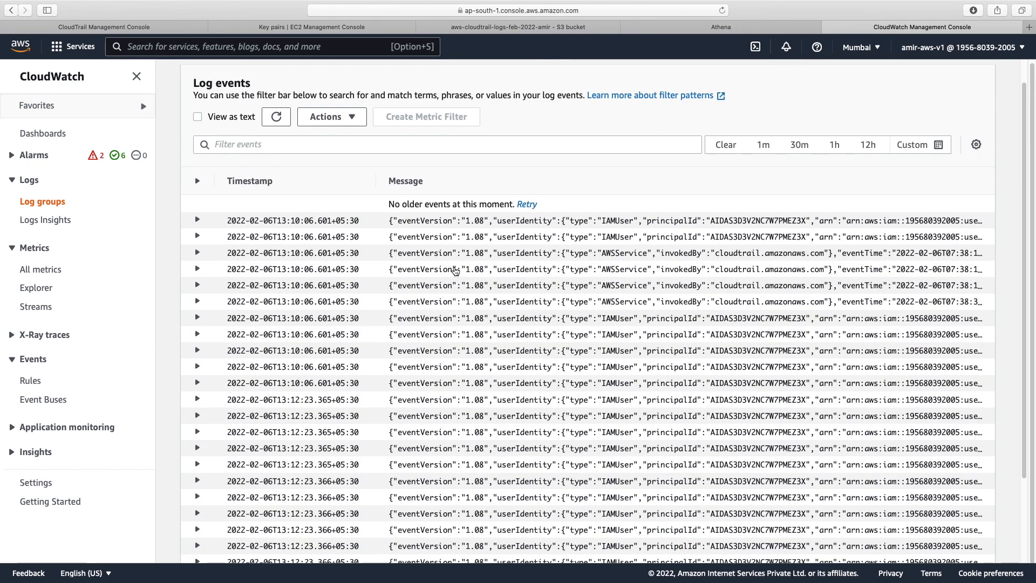
pyautogui.scroll(-1, 455, 270)
# Expand the first log event and examine its JSON record, including user identity, event source, event name and region.
pyautogui.click(253, 158)
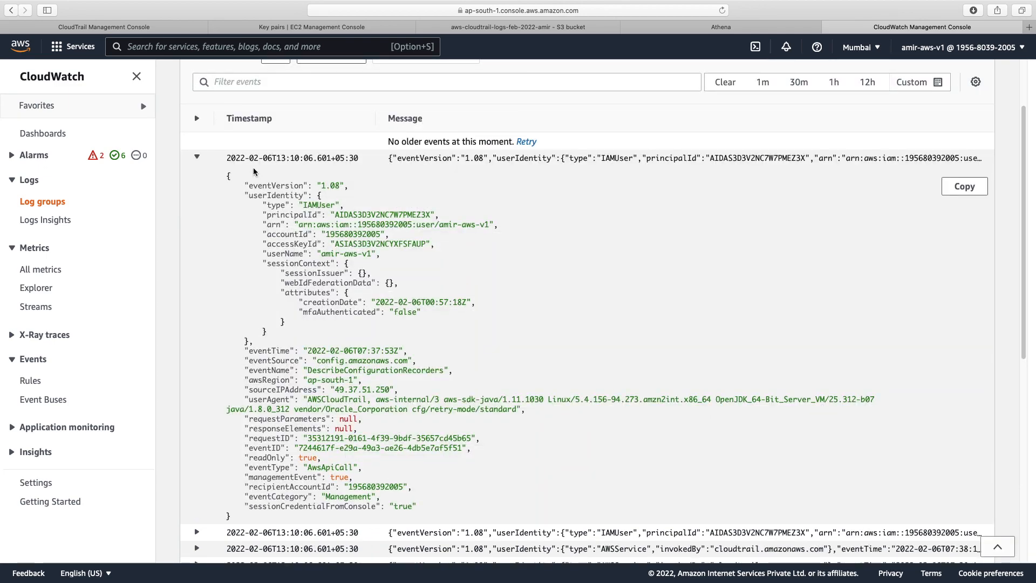
pyautogui.scroll(-1, 396, 392)
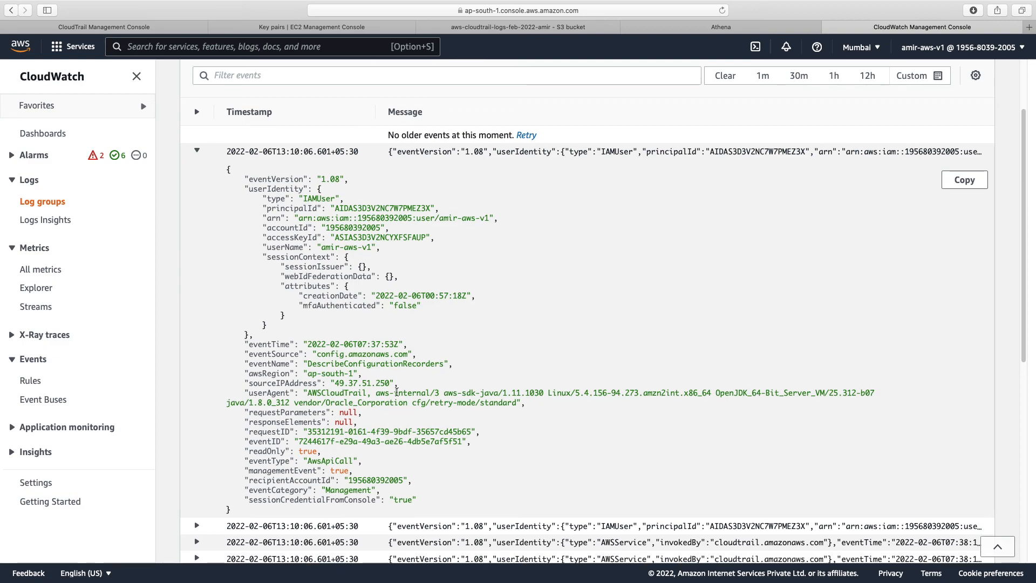
pyautogui.scroll(-1, 400, 399)
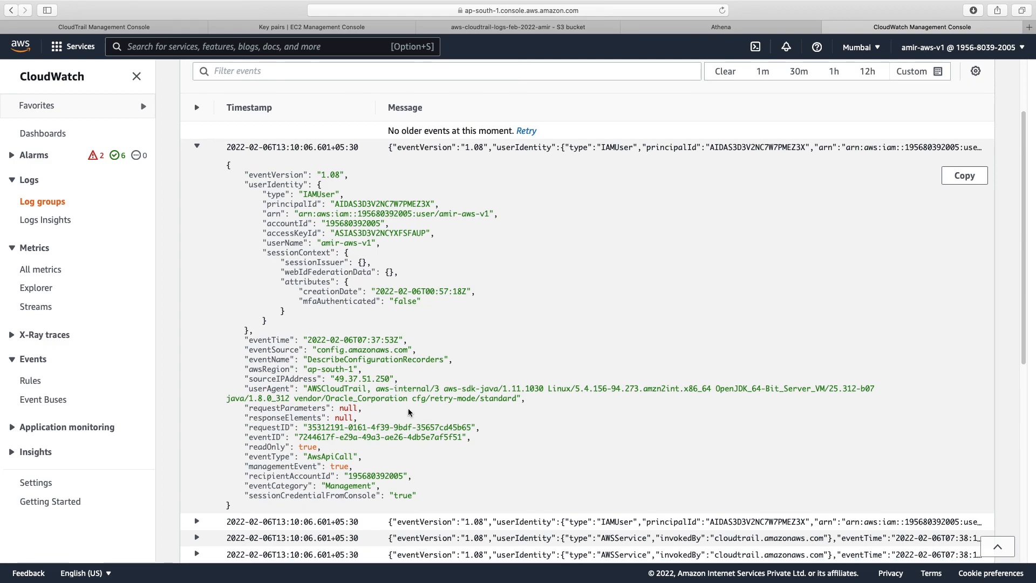
pyautogui.scroll(5, 405, 378)
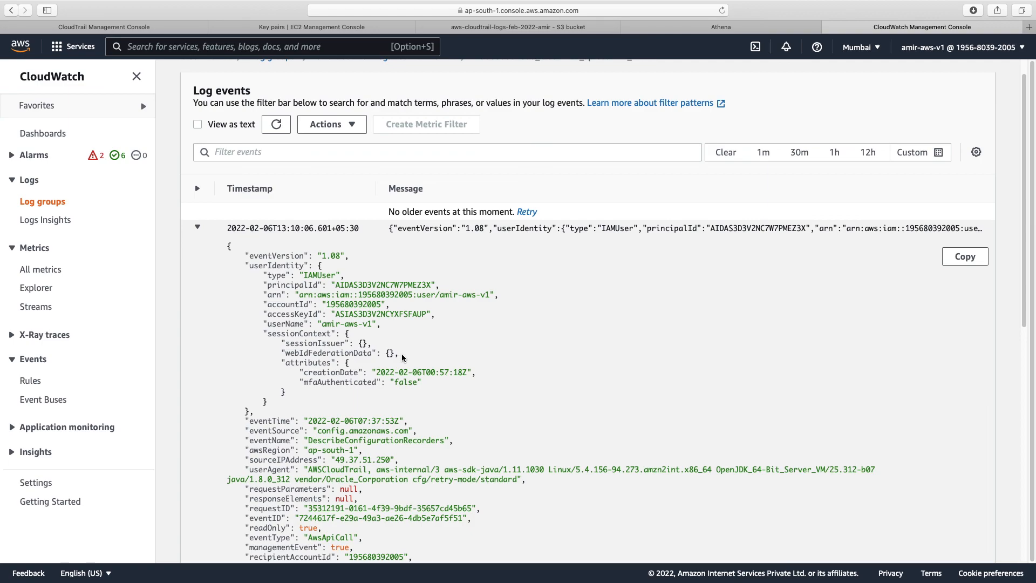